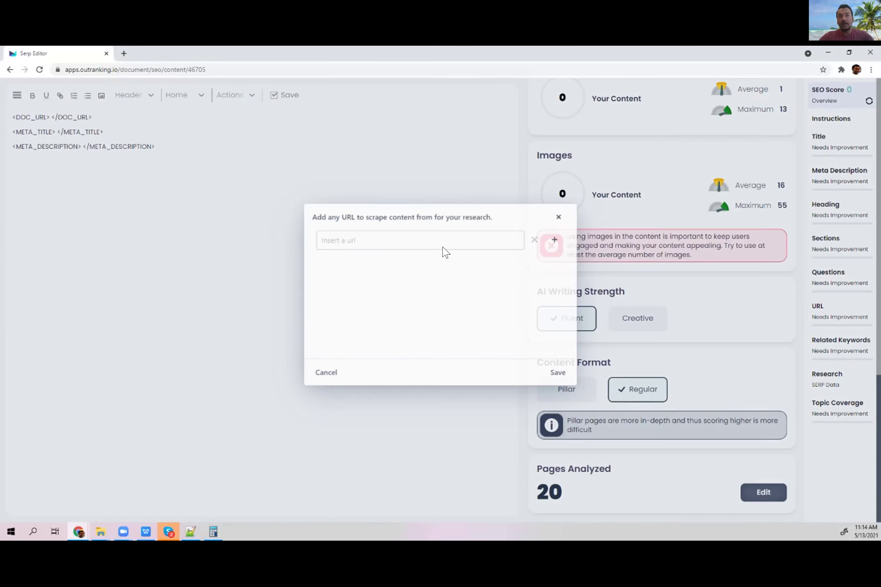
Close the dialog for adding scrape URLs without saving and review the SEO content score overview.
click(556, 240)
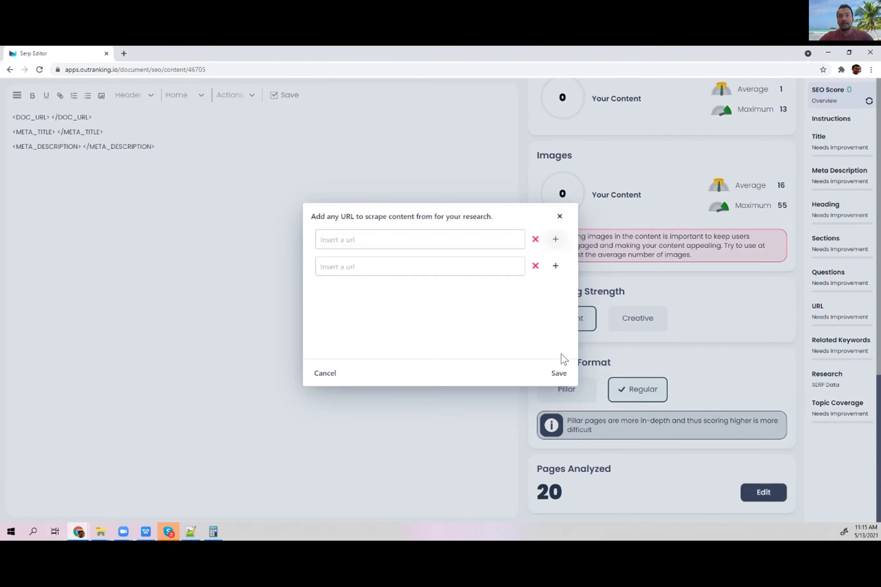
click(558, 217)
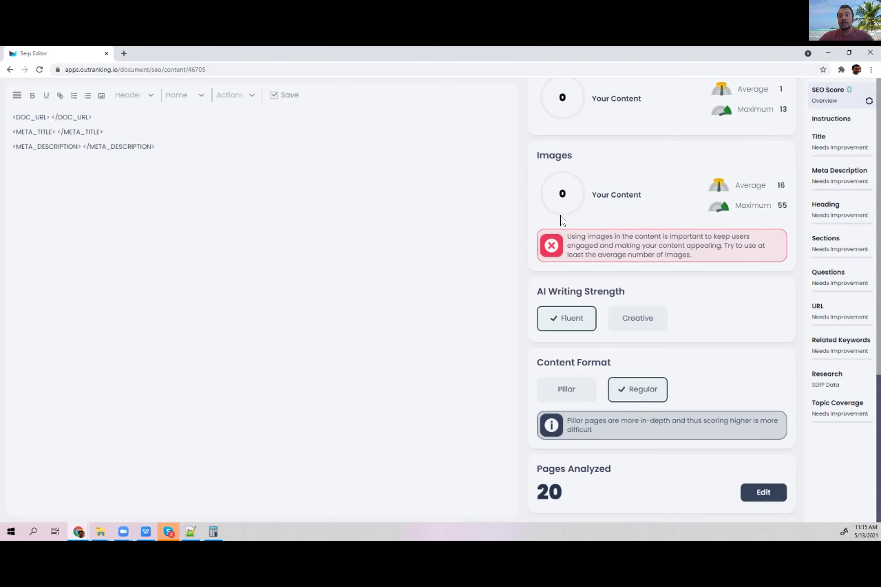
scroll(674, 286, up, 5)
scroll(673, 287, up, 8)
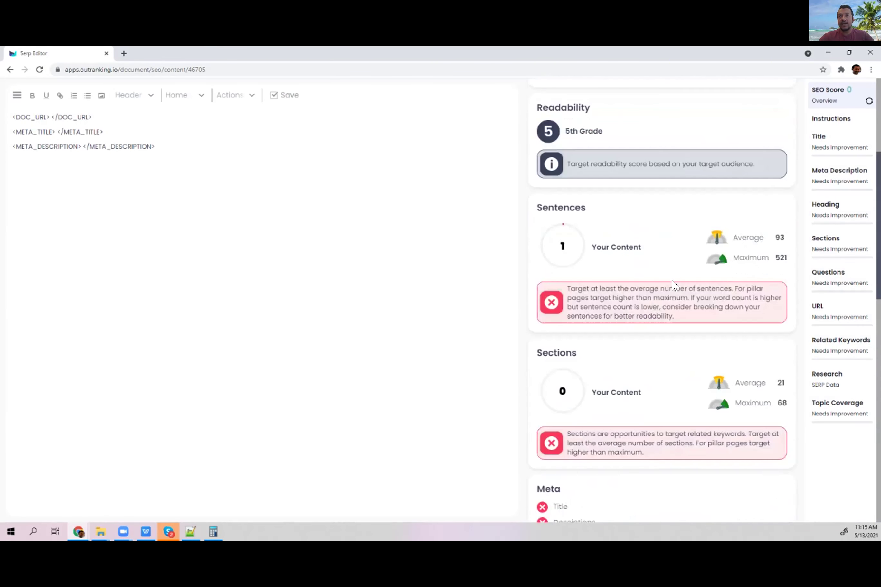
scroll(773, 373, up, 5)
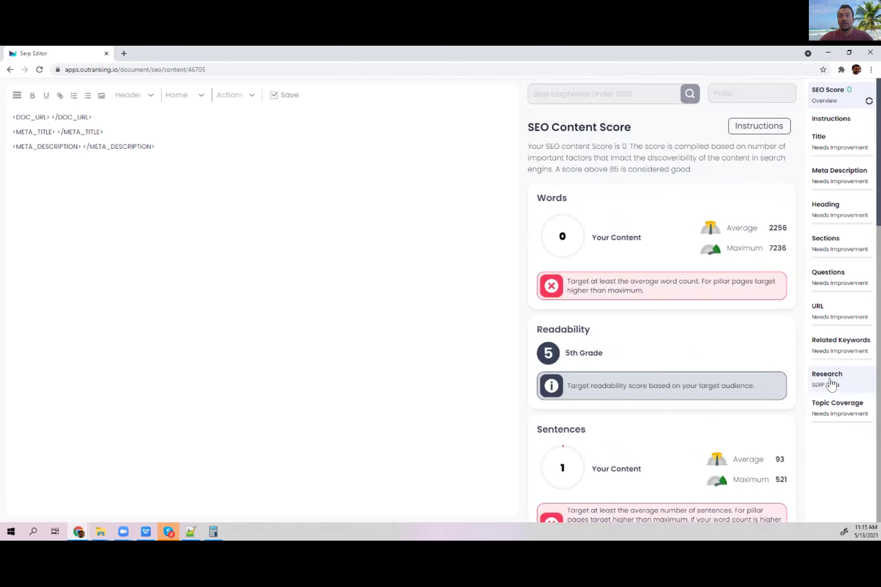
click(830, 383)
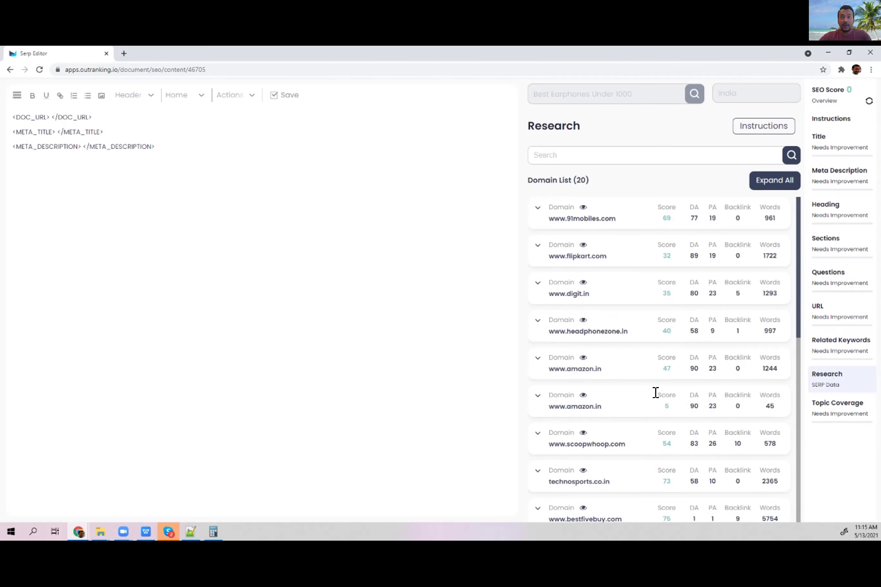
scroll(655, 393, down, 2)
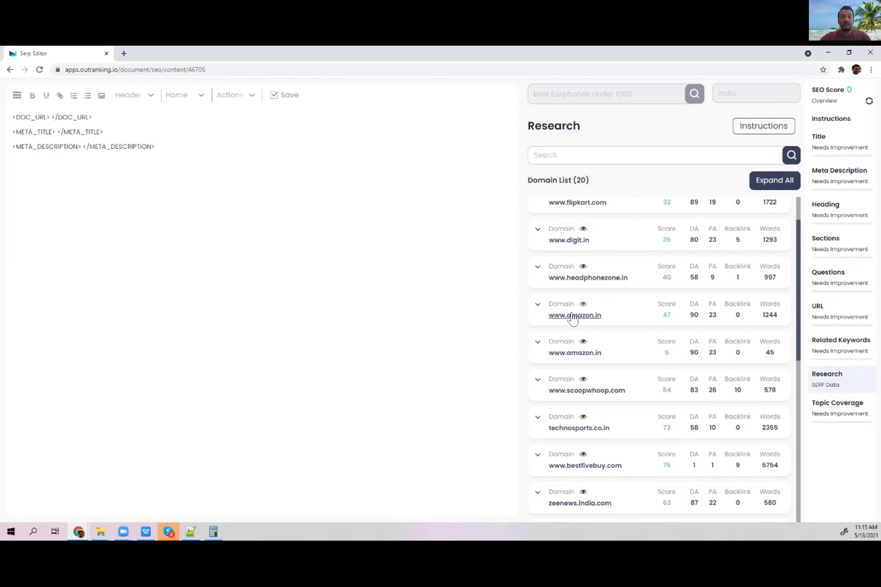
click(579, 303)
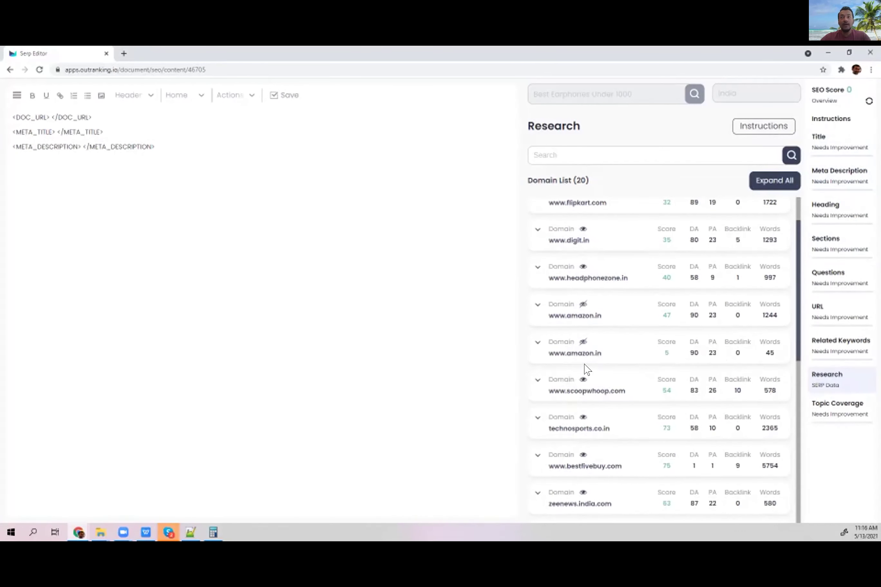
scroll(585, 370, down, 3)
scroll(586, 370, down, 6)
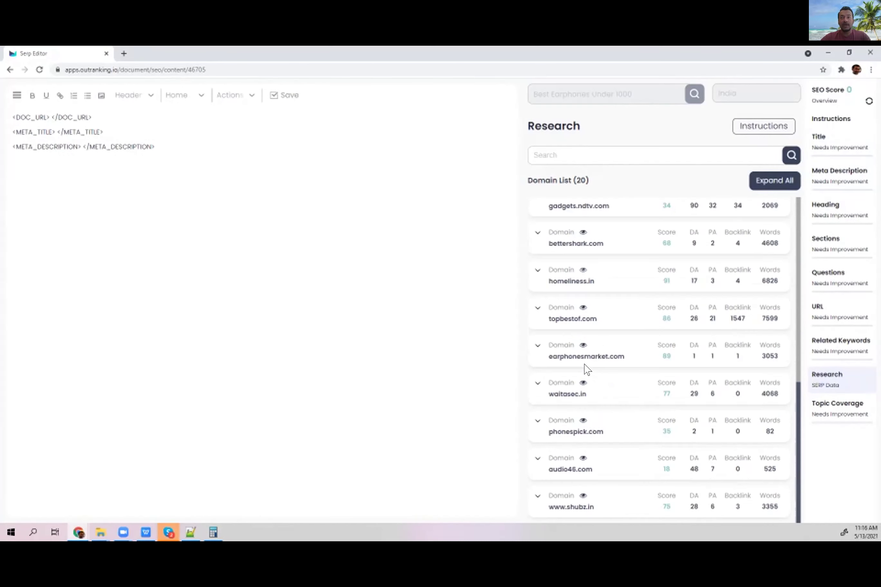
scroll(585, 369, up, 10)
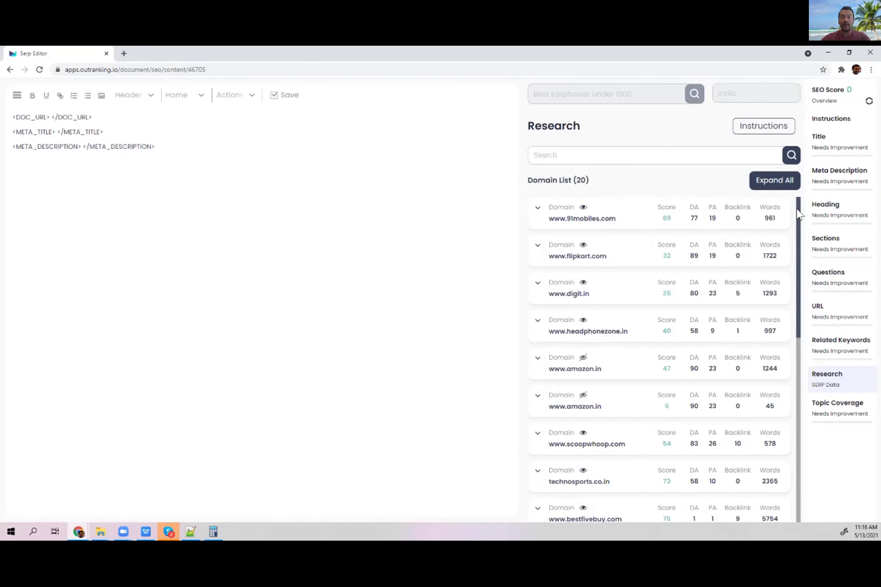
scroll(795, 227, down, 3)
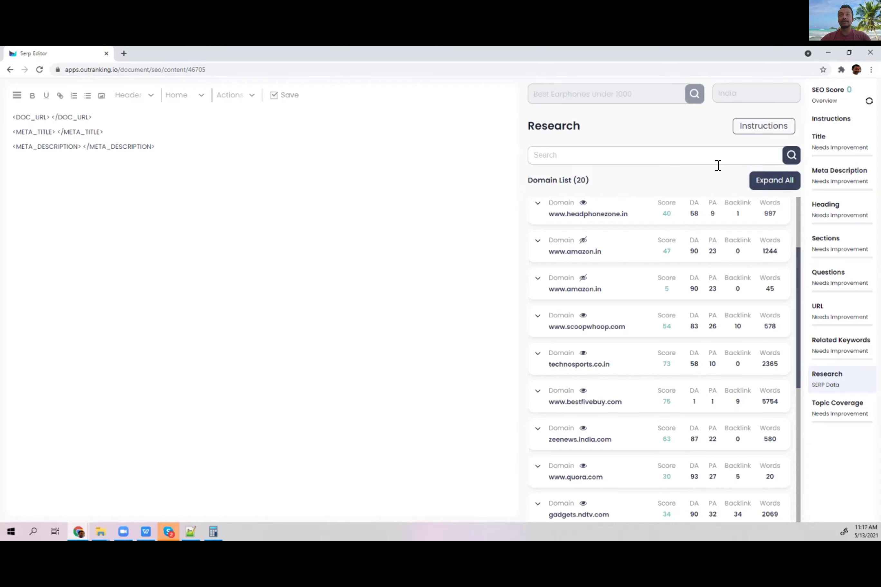
Read the step-by-step instructions for creating a meta title, including the recommended length and high-frequency keywords.
click(830, 120)
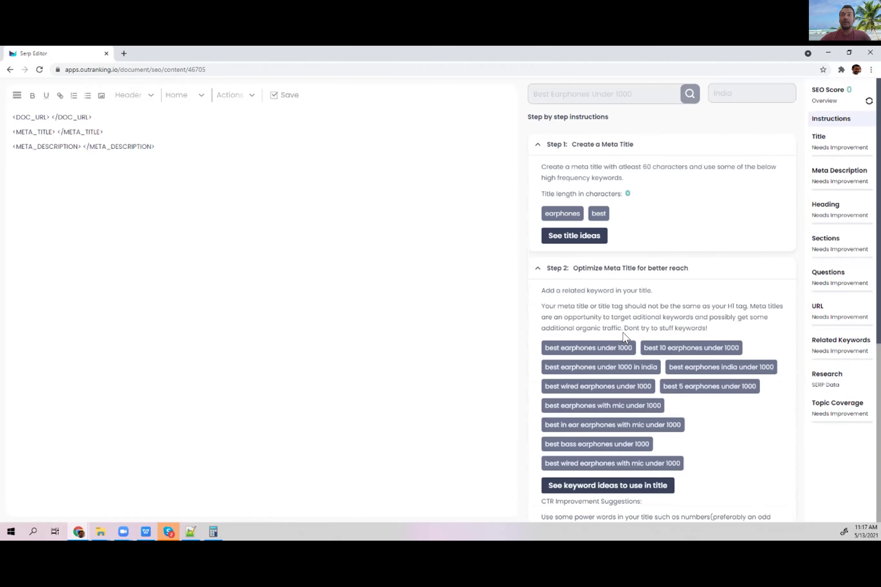
scroll(609, 316, down, 6)
scroll(649, 229, up, 7)
double_click(647, 164)
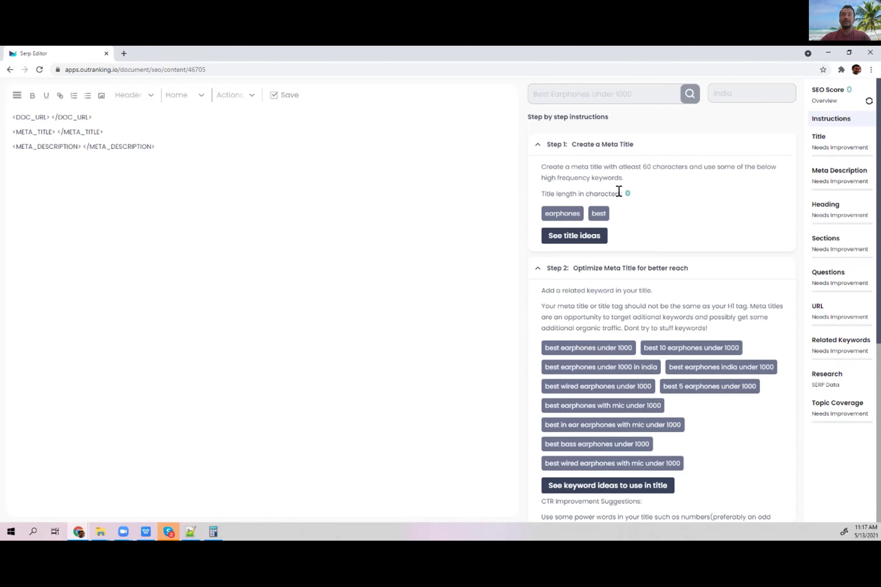
Open the title ideas and look through the competitors' meta titles from the SERP.
click(568, 236)
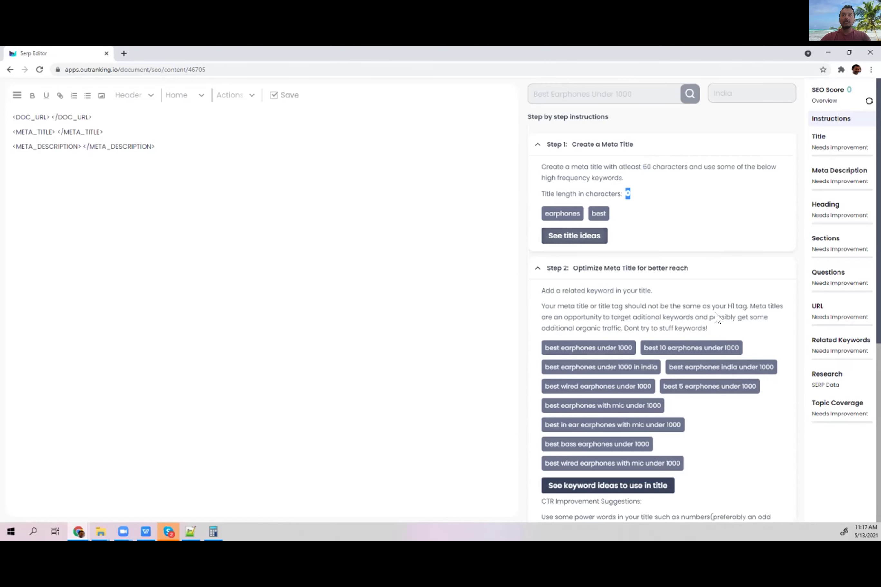
scroll(705, 334, down, 5)
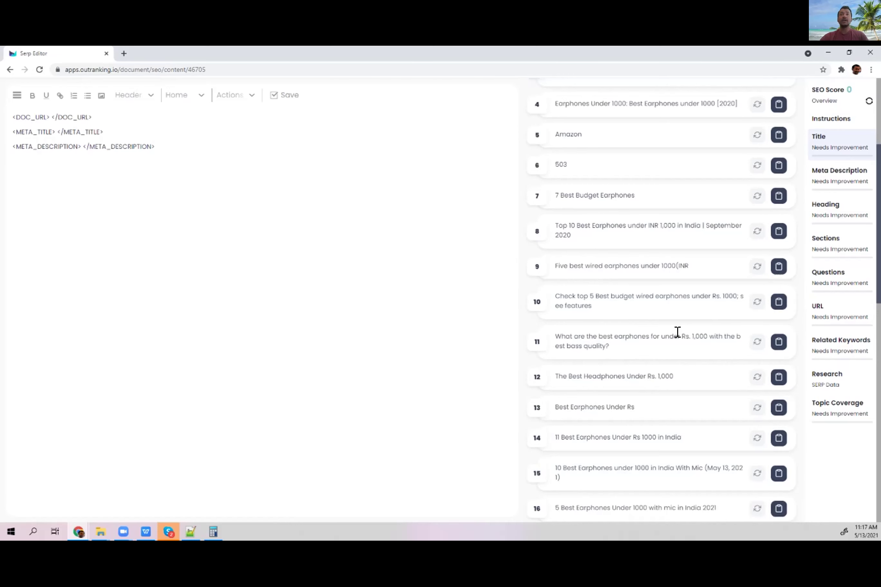
drag(710, 336, 679, 336)
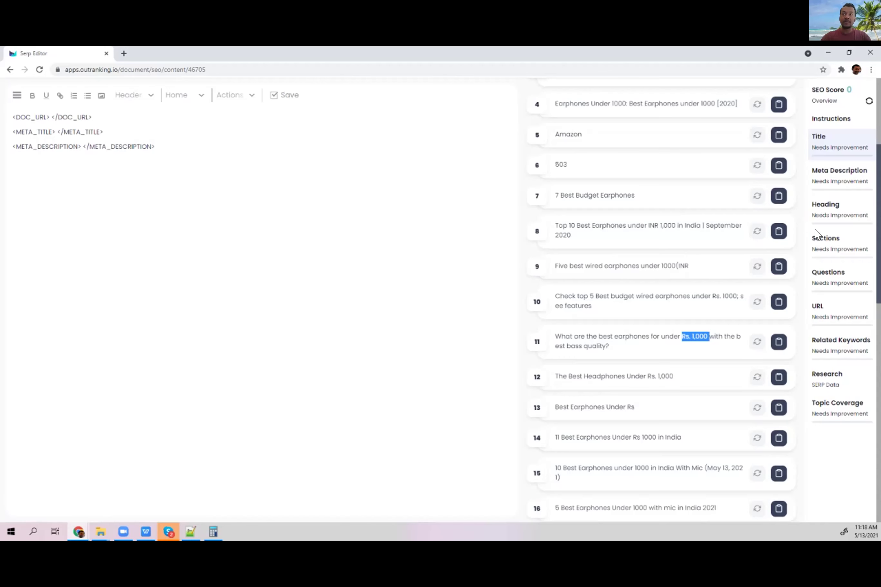
scroll(696, 291, down, 2)
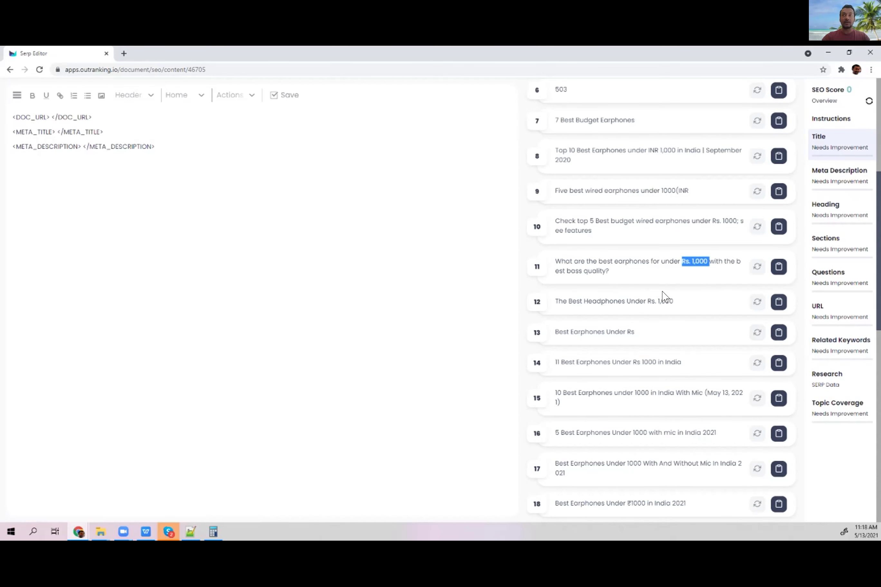
scroll(663, 297, down, 8)
scroll(663, 298, up, 2)
scroll(665, 297, up, 10)
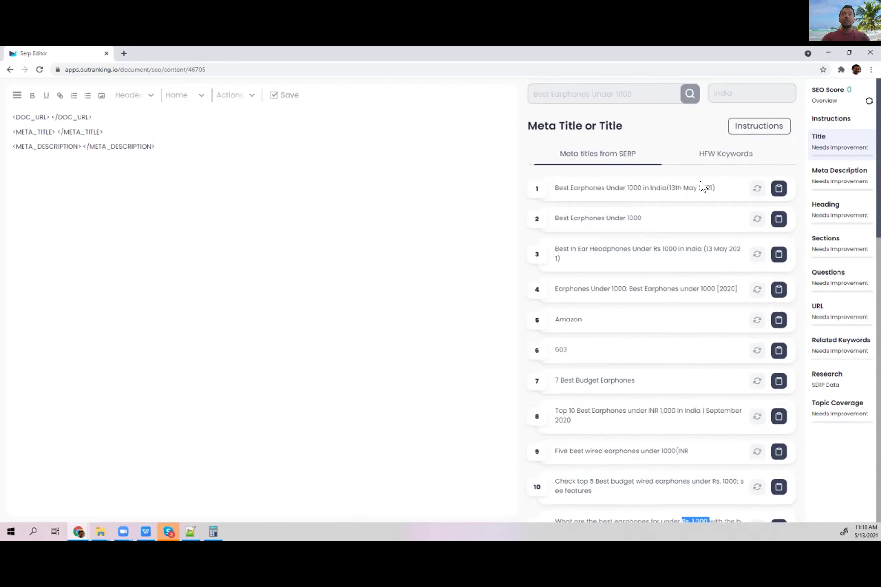
Examine the high-frequency title keywords and how often each is used.
click(712, 155)
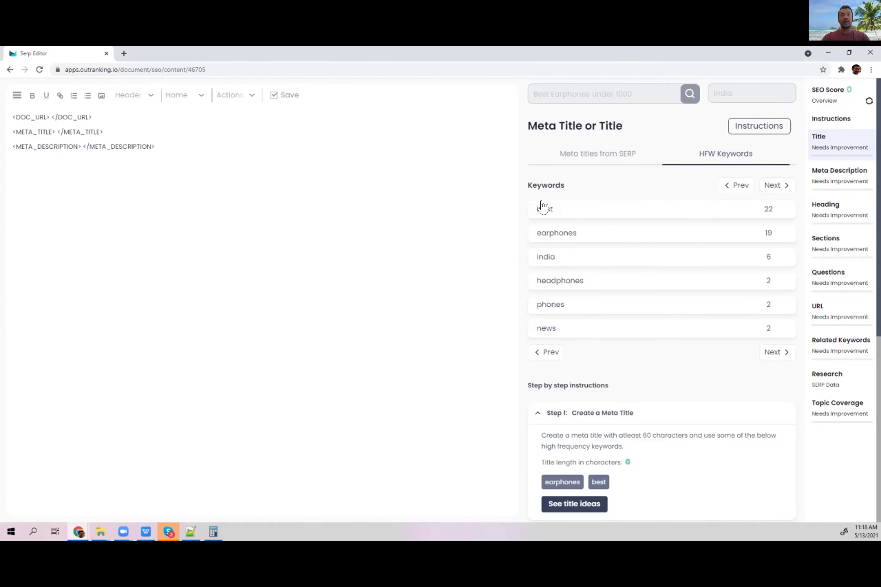
drag(534, 215, 555, 259)
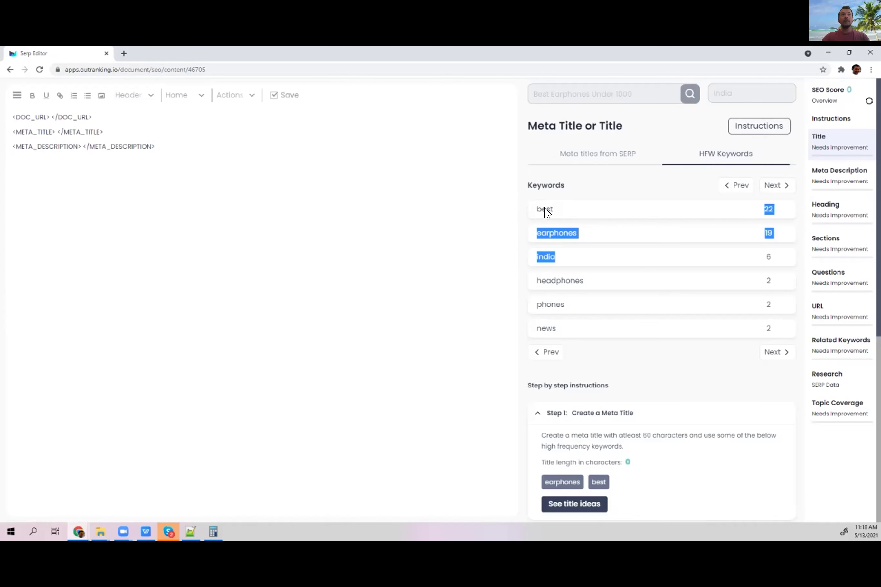
click(560, 210)
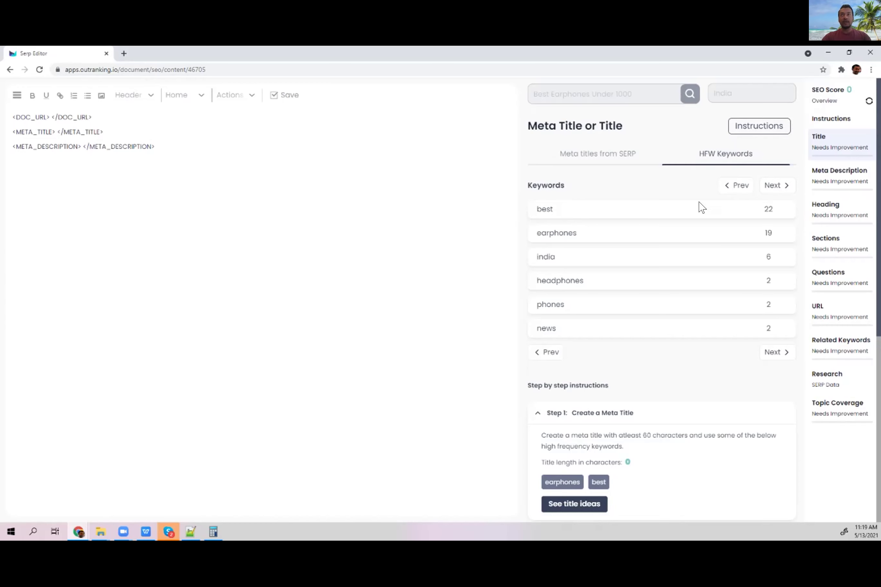
Review the related keywords suggested in the Step 2 instructions for optimizing the meta title.
click(834, 121)
scroll(674, 273, down, 2)
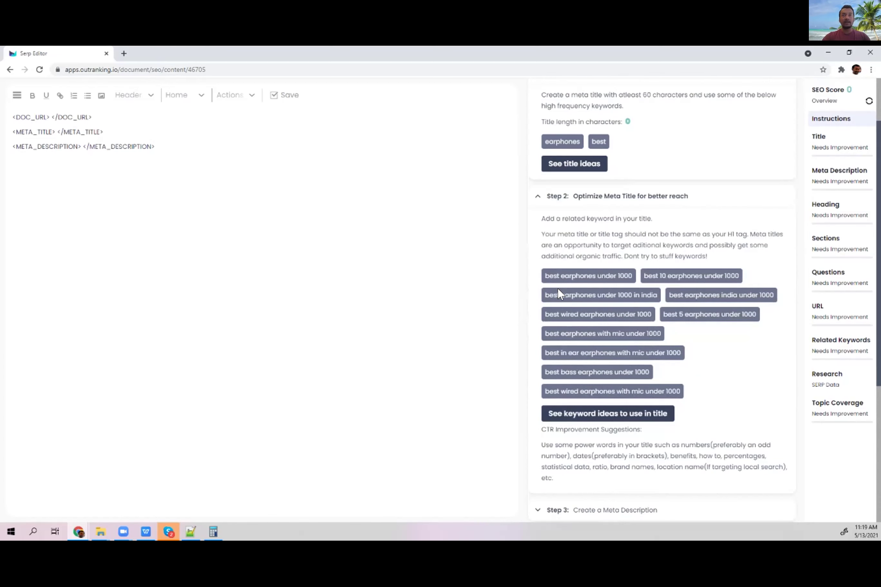
drag(543, 272, 579, 315)
click(627, 358)
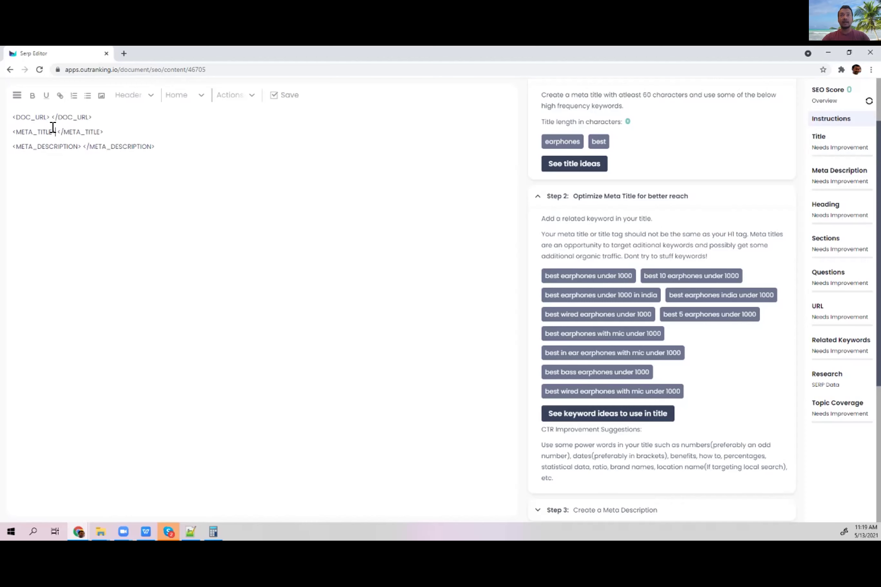
Enter "Best earphones in india under 1000 rs." as the meta title and insert "and mic" after "earphones".
text(Best earphones in india under 1000 rs.)
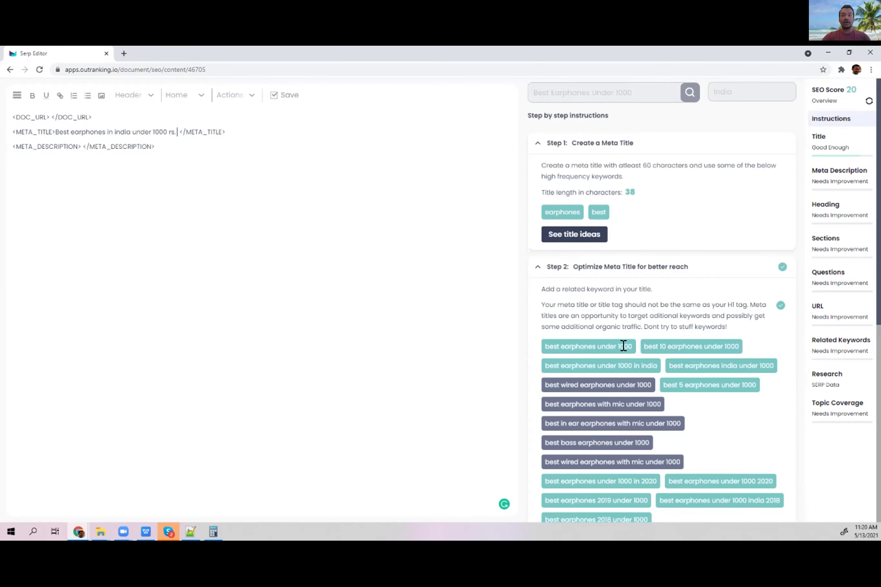
scroll(715, 441, down, 1)
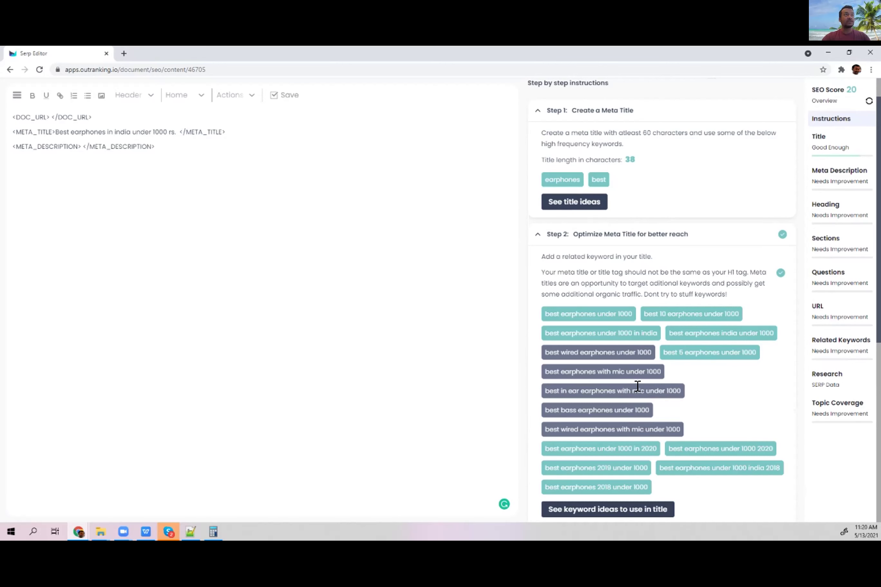
text(and mic)
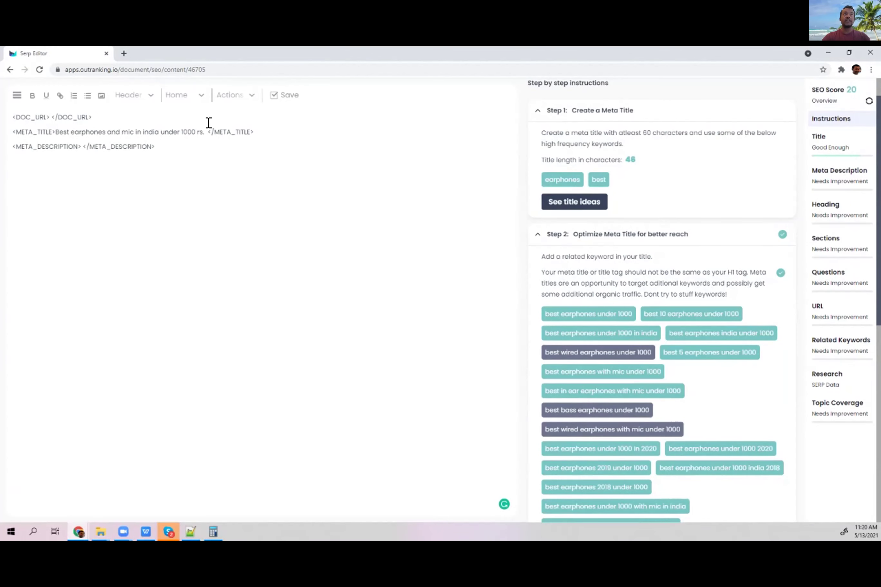
Remove the period and extra space after "rs" in the meta title and append a "|" separator.
key(BackSpace)
key(BackSpace)
key(BackSpace)
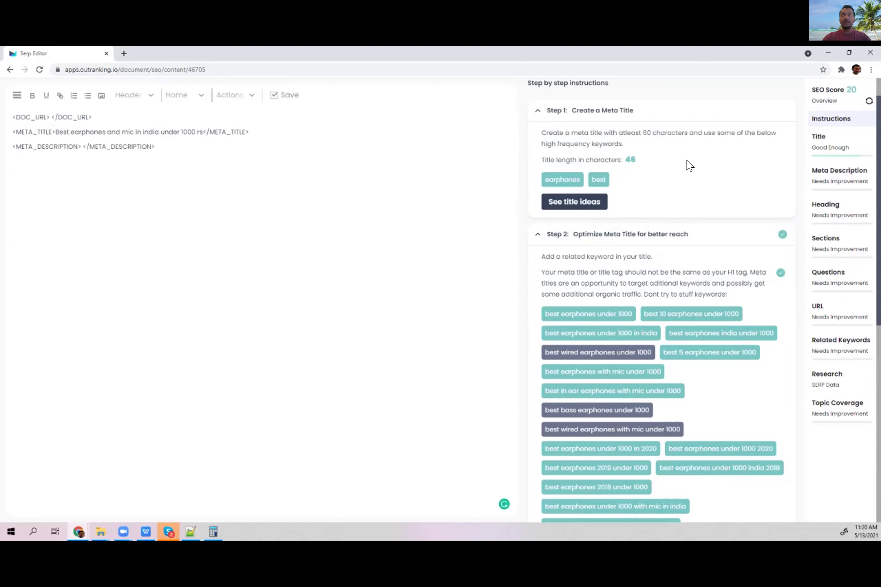
click(199, 128)
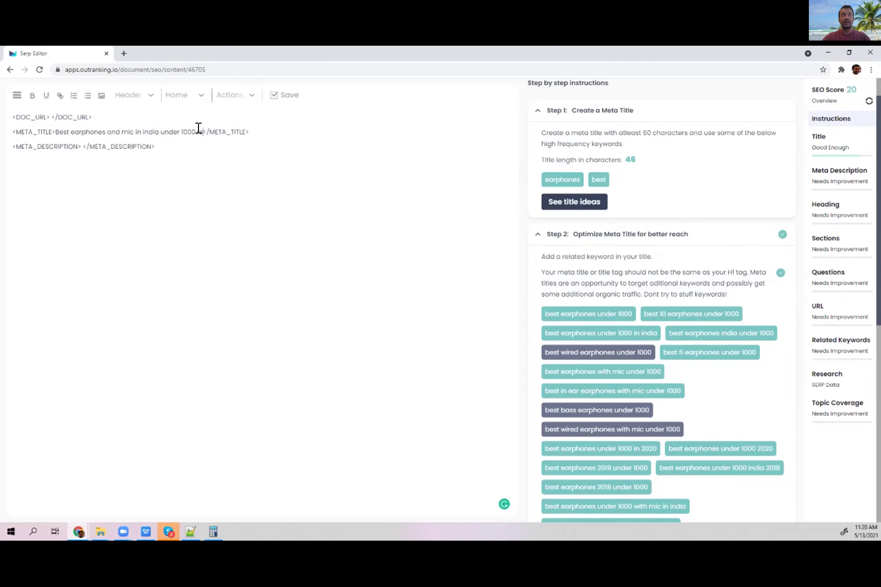
text(|)
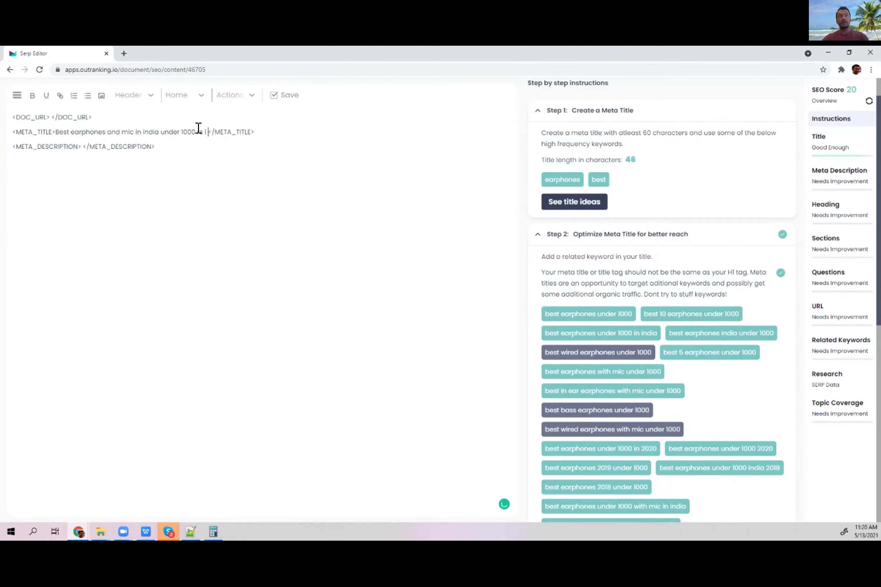
mouse_move(52, 135)
mouse_down()
mouse_move(81, 148)
mouse_move(53, 128)
mouse_up()
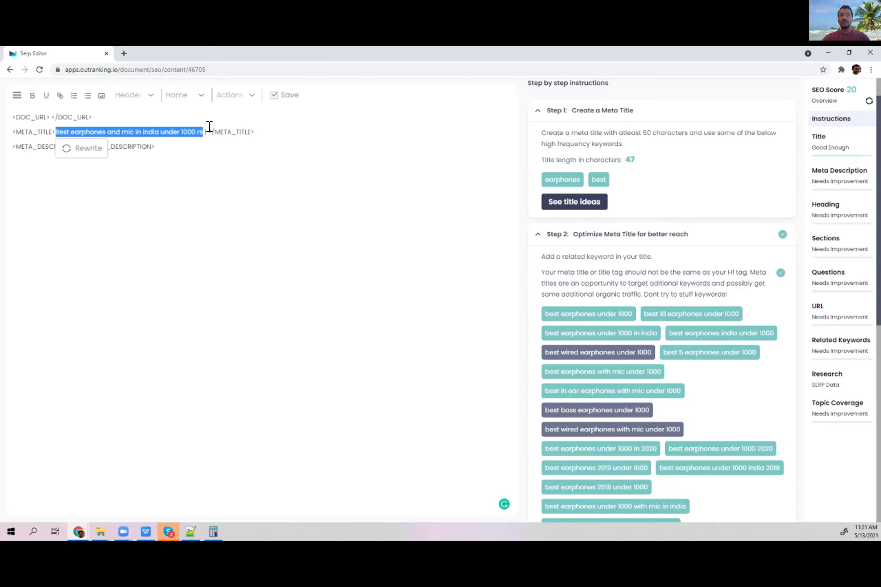
click(524, 173)
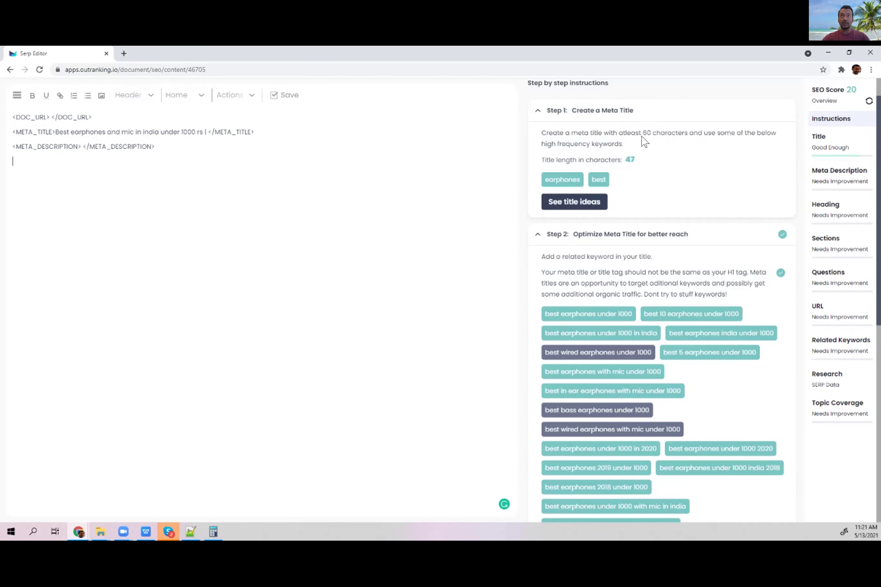
Open the SERP meta descriptions and have the AI rewrite the first description twice.
click(832, 173)
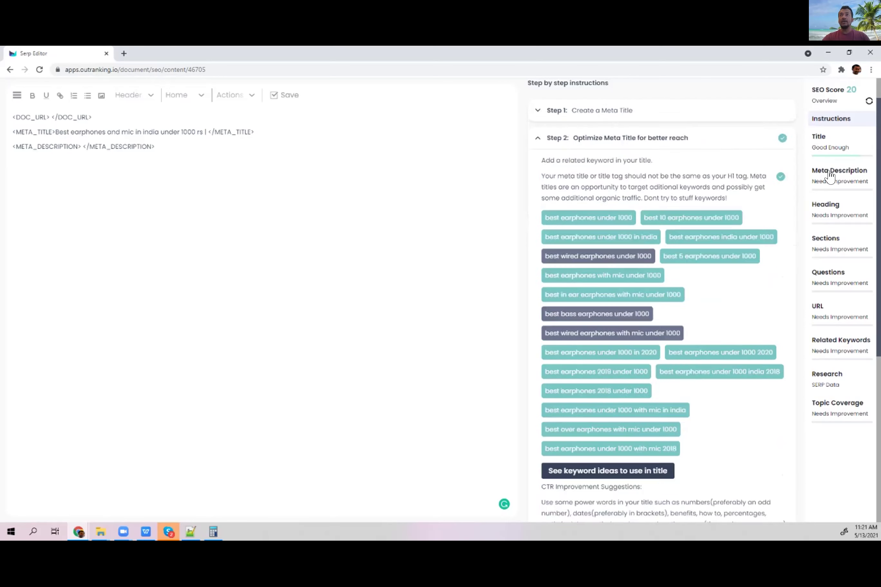
click(829, 176)
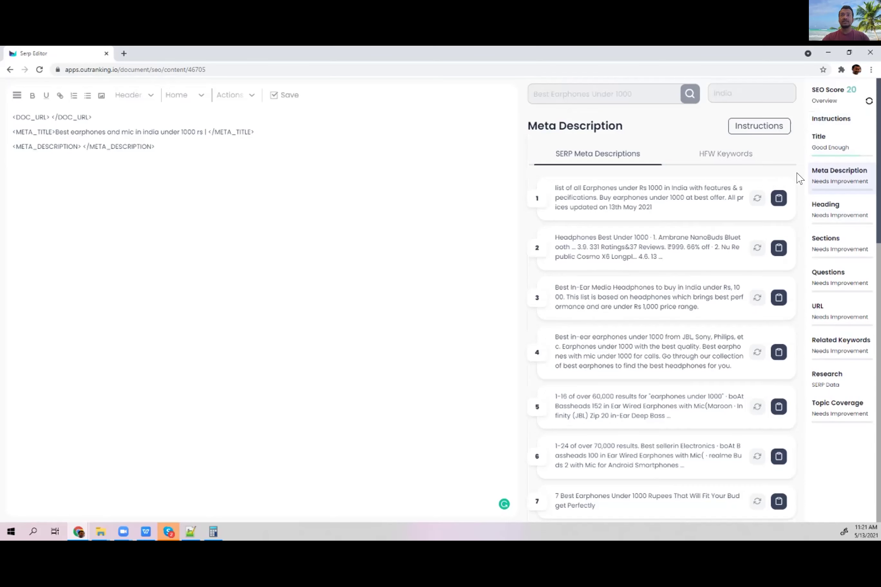
click(757, 199)
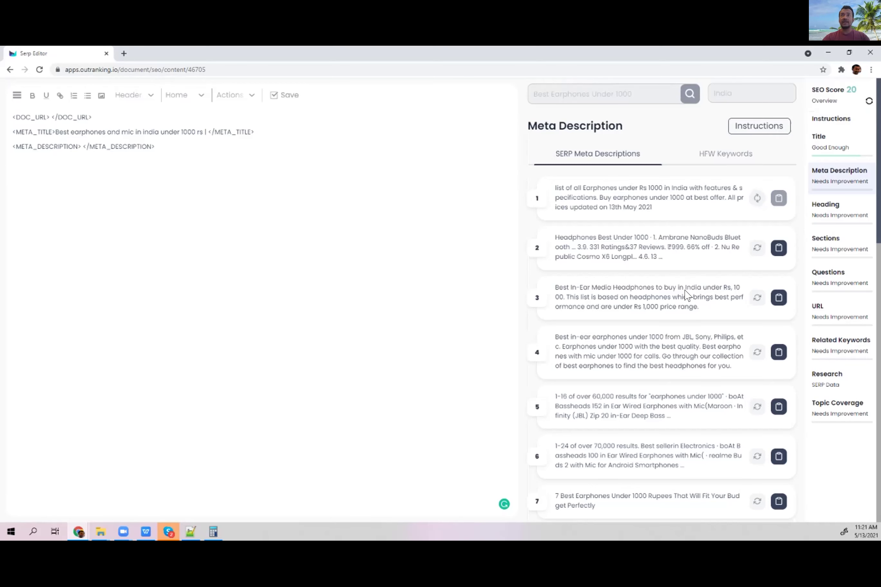
scroll(686, 295, down, 3)
scroll(683, 165, up, 1)
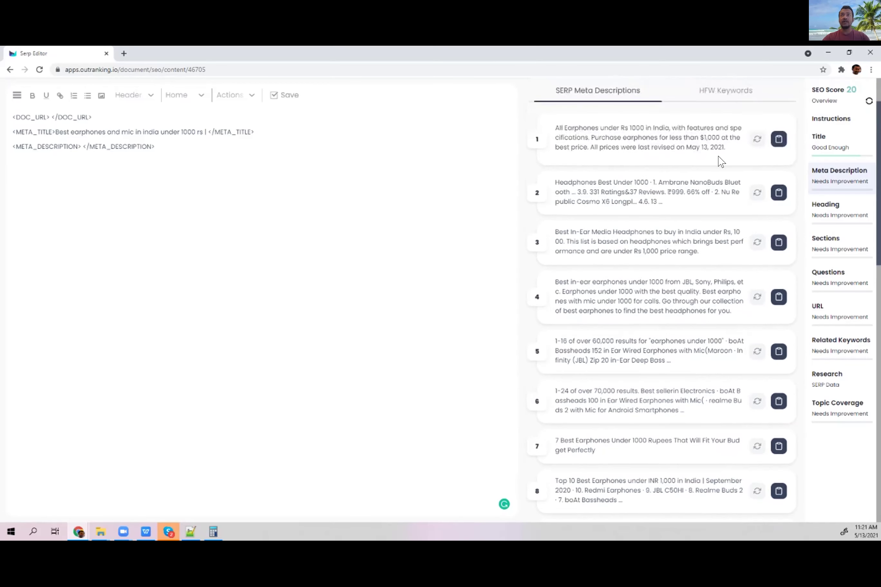
click(756, 139)
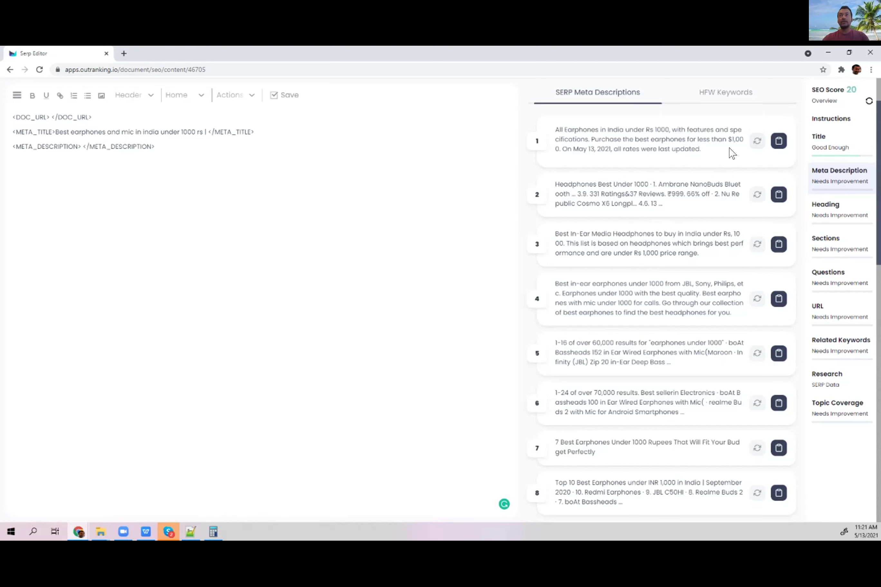
Open the section outlines and move "Best earphones under Rs. 1000 Buying Guide" below "Open Air or Closed Earphone?".
click(816, 212)
click(836, 253)
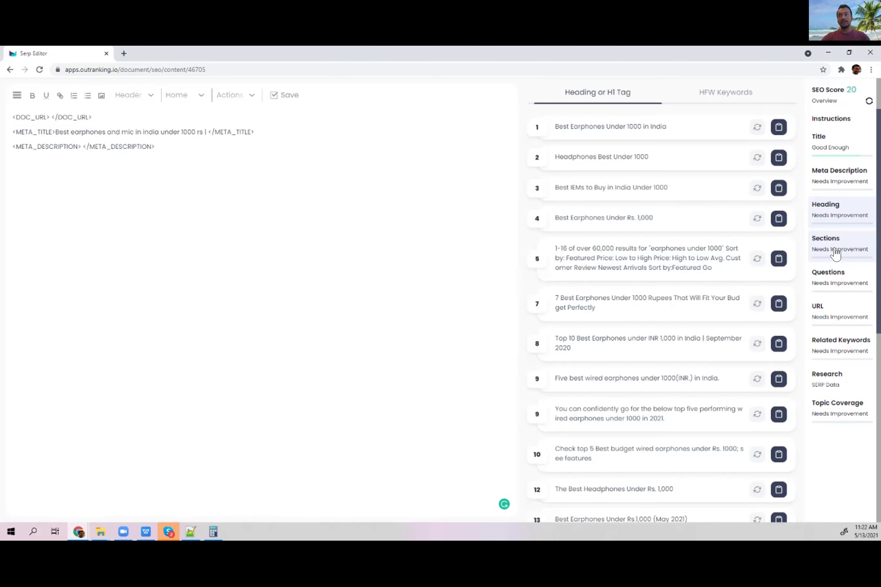
click(830, 253)
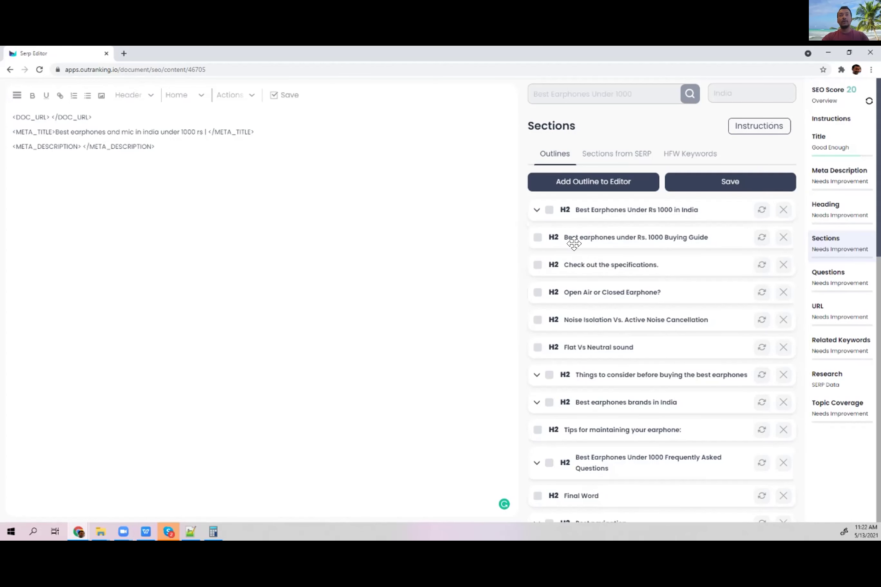
drag(580, 311, 580, 315)
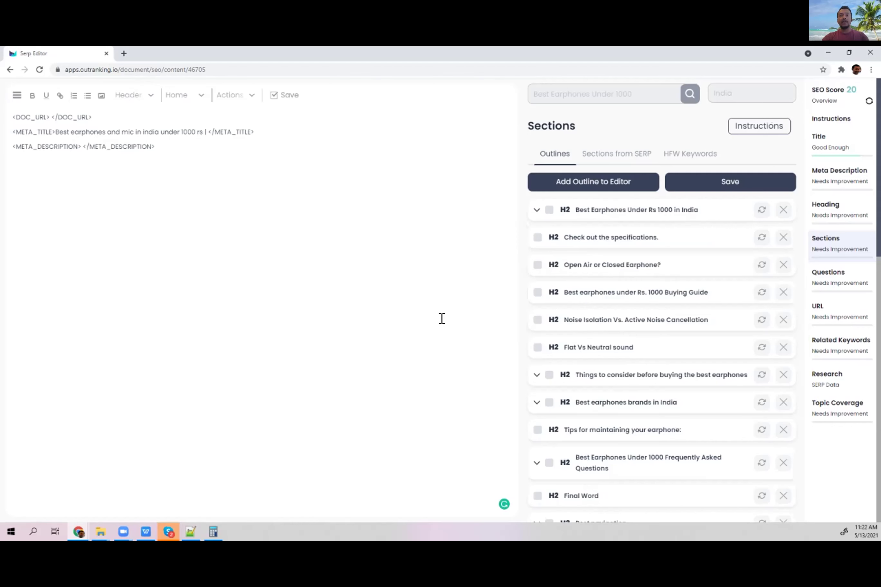
Have the AI rewrite the "Noise Isolation Vs. Active Noise Cancellation" heading, then expand "Best Earphones Under Rs 1000 in India" and remove its first subheading.
click(626, 319)
click(759, 322)
click(536, 210)
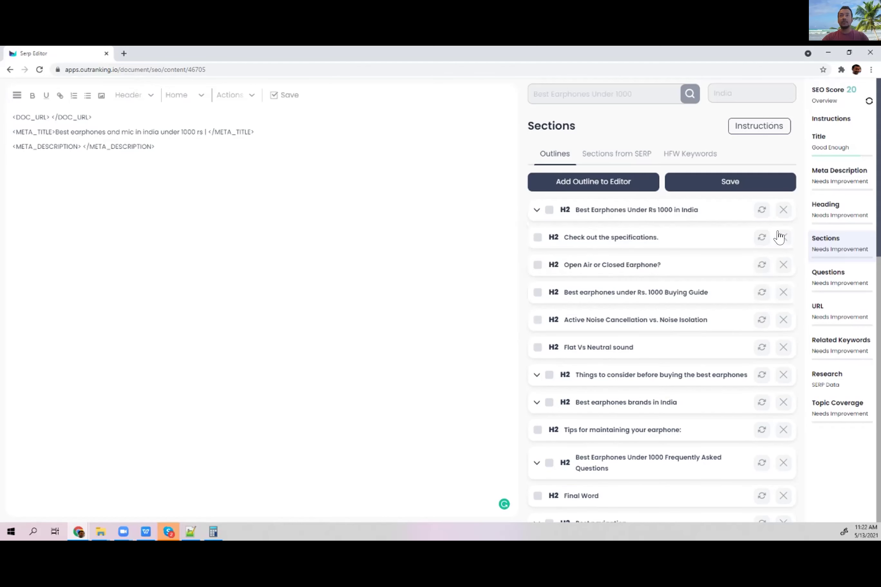
click(783, 233)
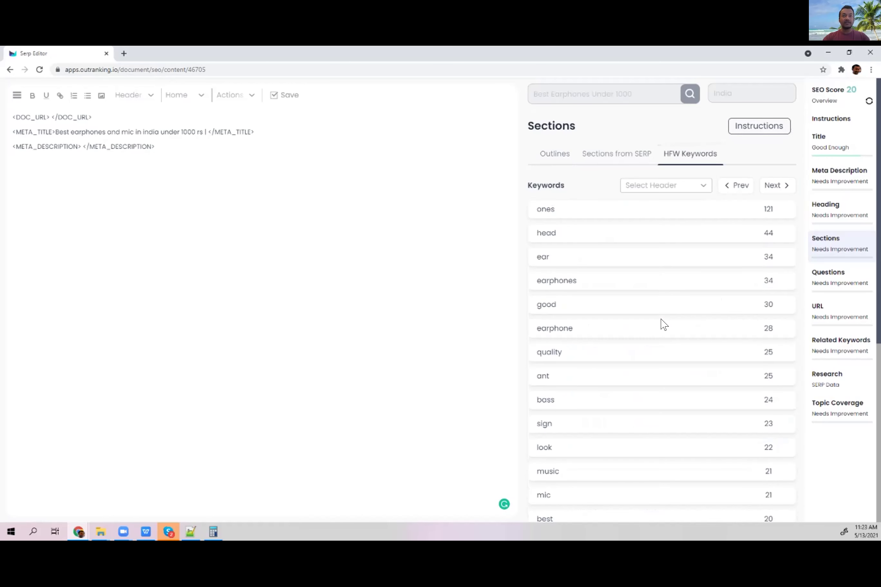
Examine the high-frequency keywords for the sections, including the second page of the keyword list.
scroll(662, 324, down, 3)
scroll(576, 392, down, 4)
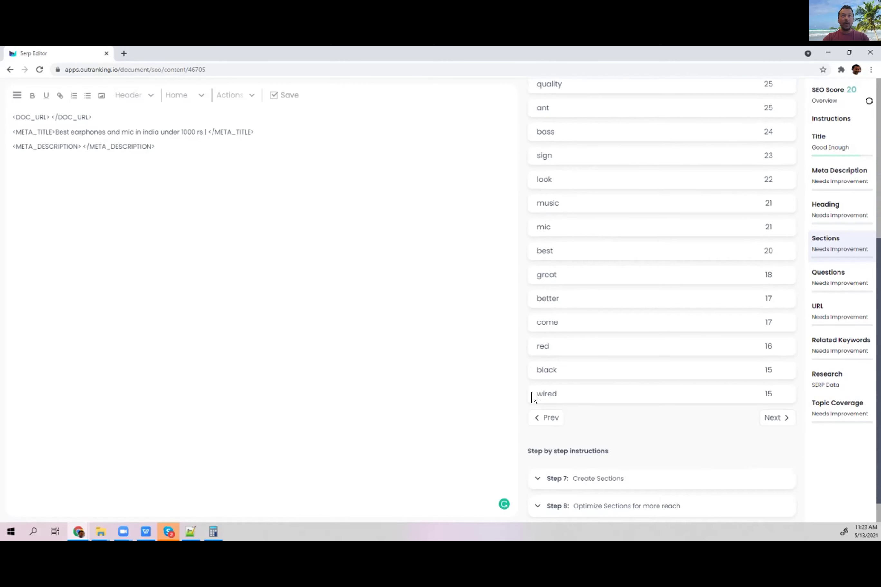
double_click(546, 394)
scroll(562, 296, up, 3)
scroll(562, 296, up, 3)
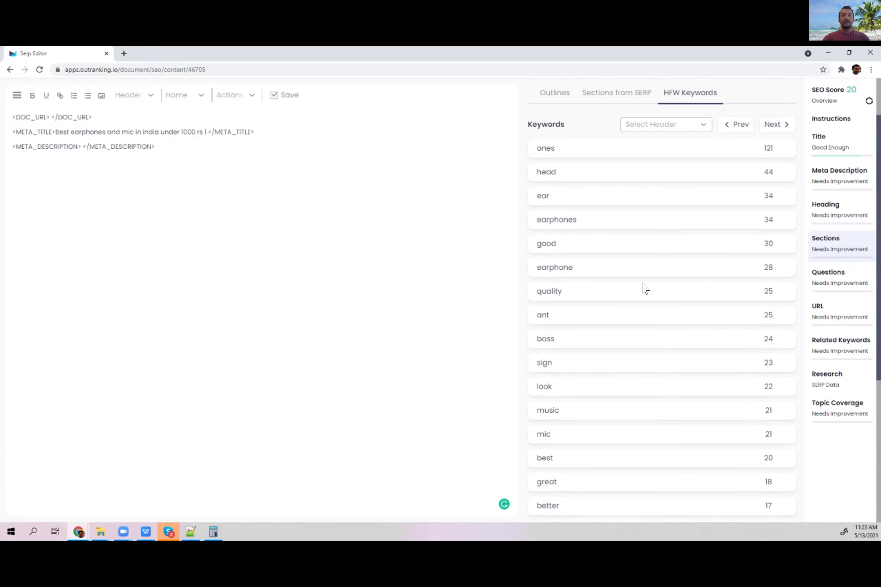
scroll(712, 310, down, 6)
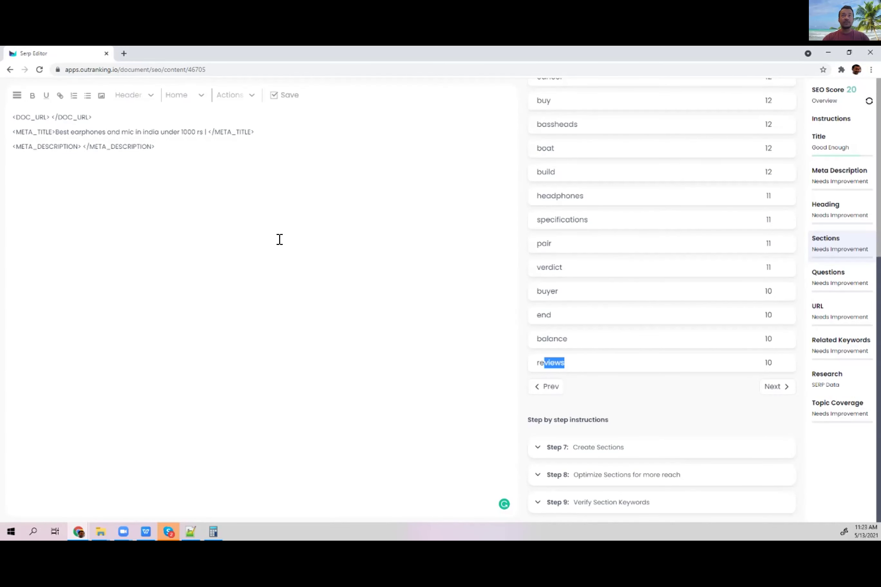
scroll(595, 163, up, 7)
scroll(549, 153, up, 1)
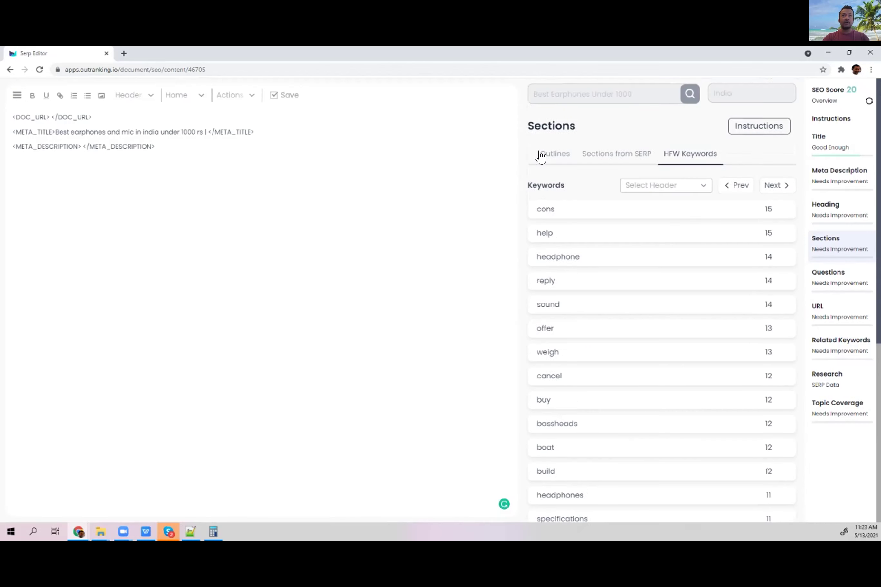
Check the expanded section outline against the second page of high-frequency section keywords.
click(590, 157)
click(554, 153)
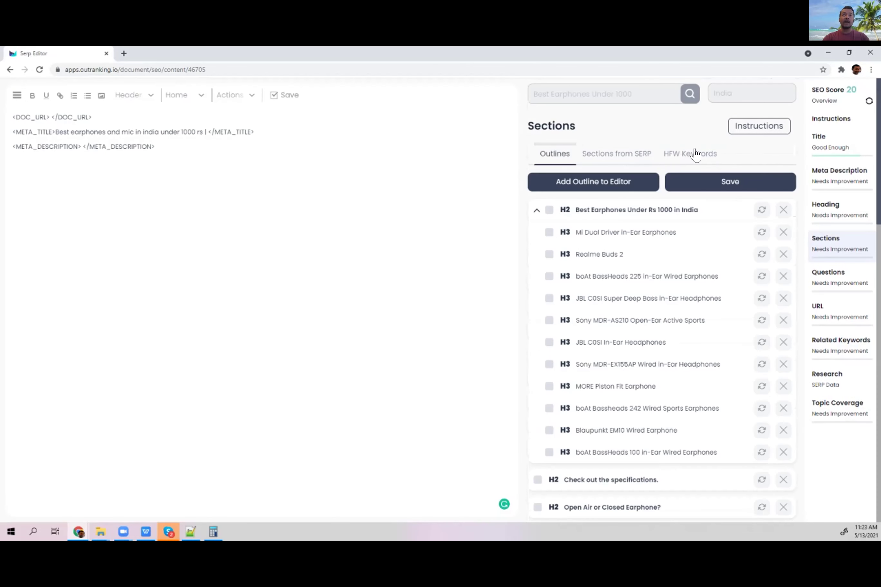
click(696, 154)
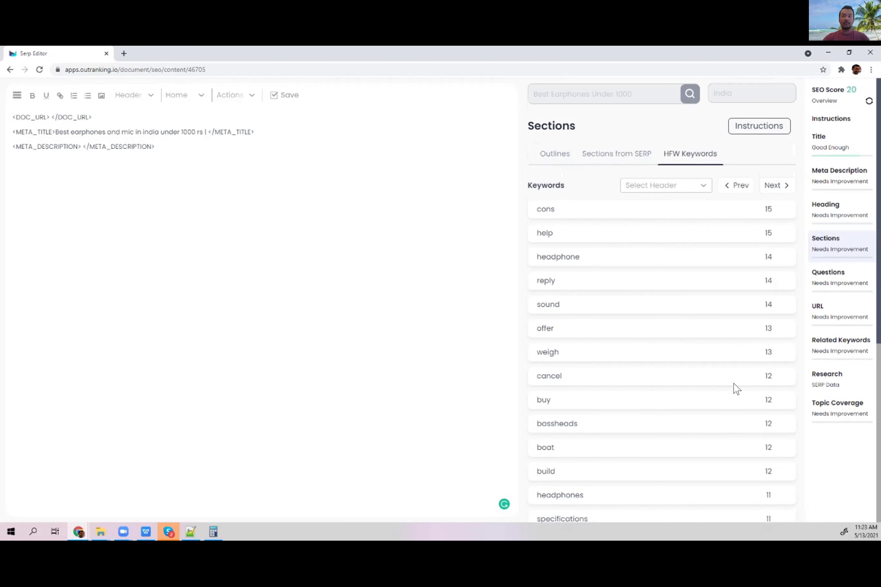
scroll(774, 419, down, 5)
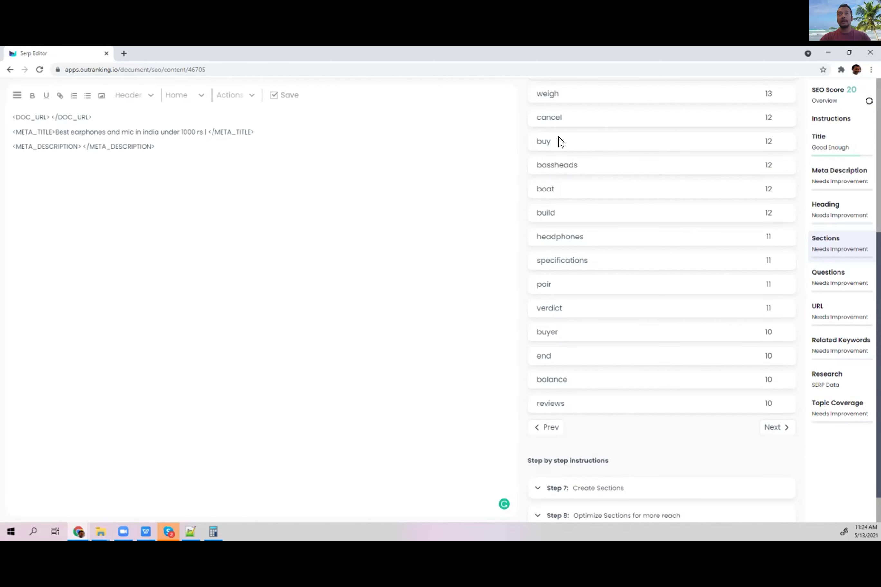
scroll(584, 147, up, 5)
Examine the H2 and H3 headings that competing pages use in the sections taken from the SERP.
click(609, 155)
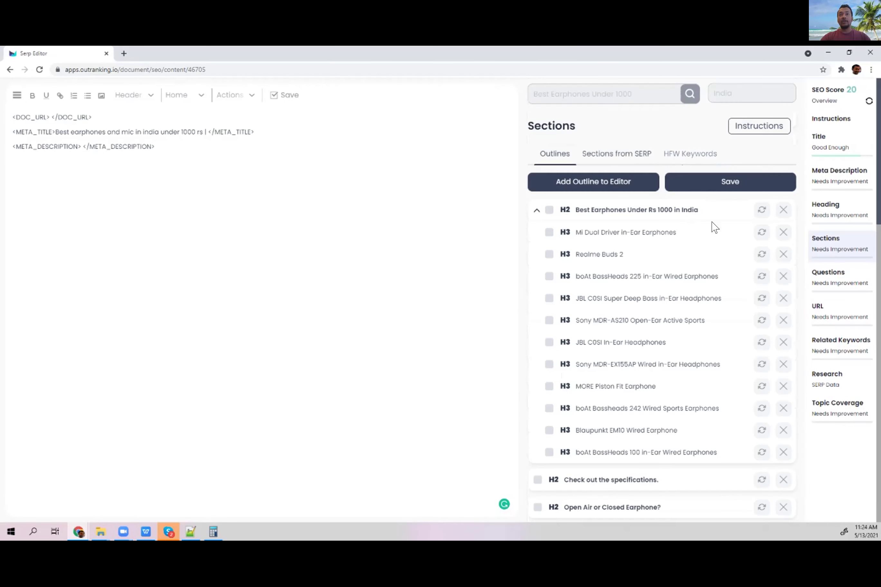
scroll(725, 368, down, 2)
scroll(725, 368, up, 2)
scroll(725, 368, down, 4)
scroll(725, 367, up, 5)
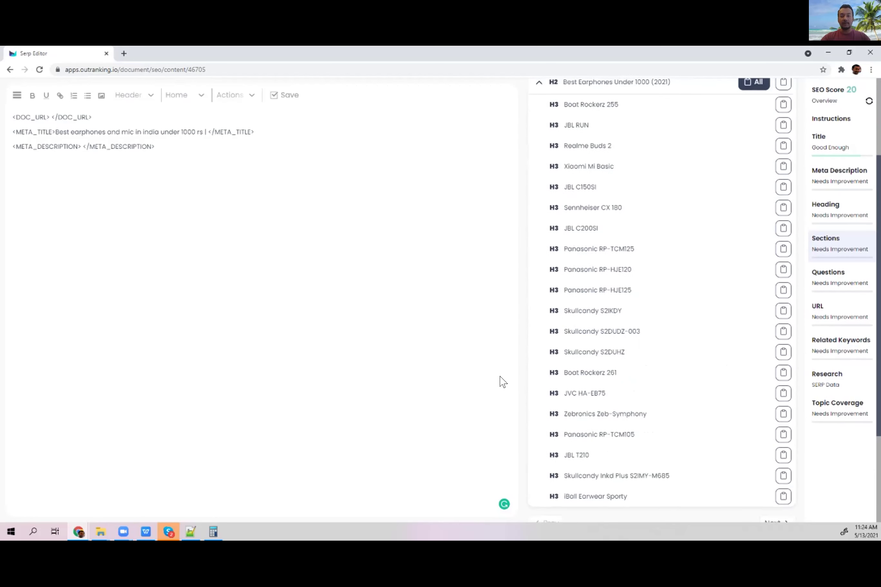
key(super+d)
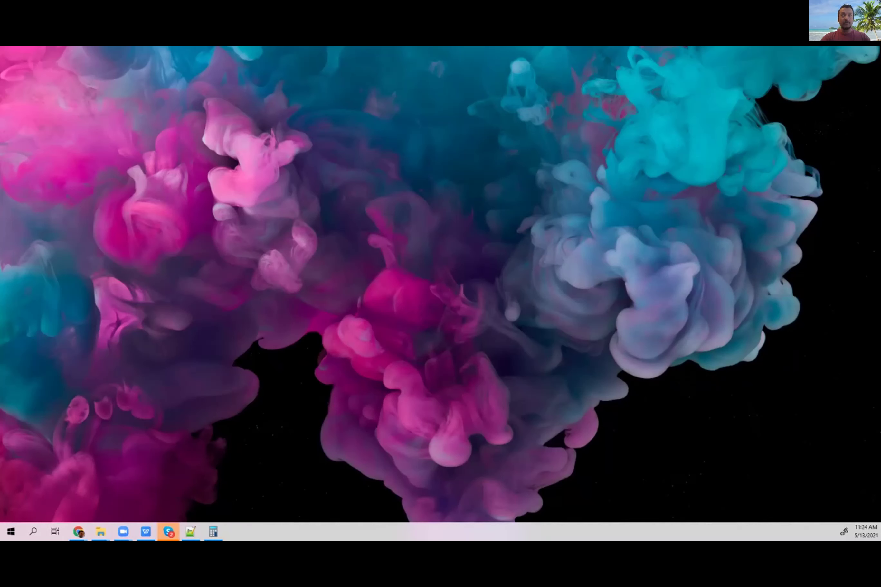
key(super+d)
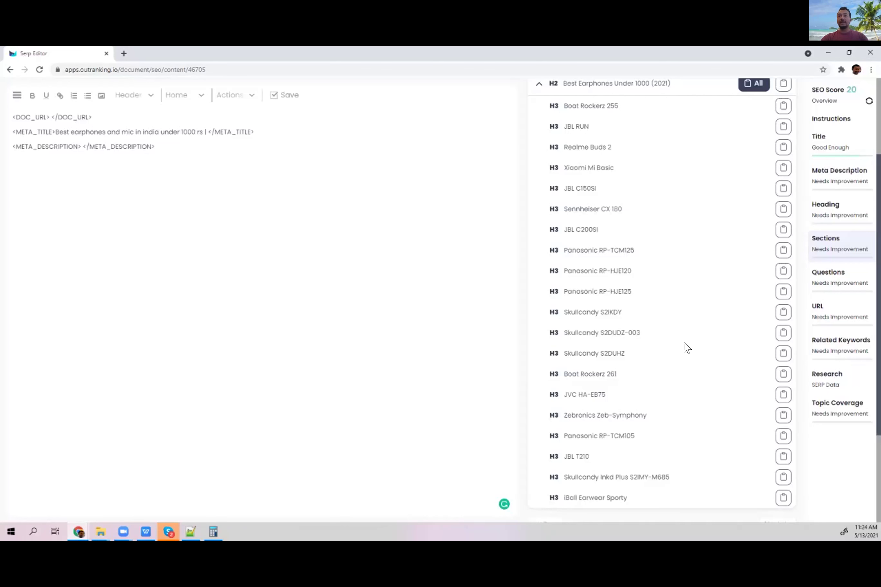
scroll(842, 286, down, 3)
Open the questions from content and have the AI rewrite "Which is the best earphone under 1000 in sound quality?".
click(842, 285)
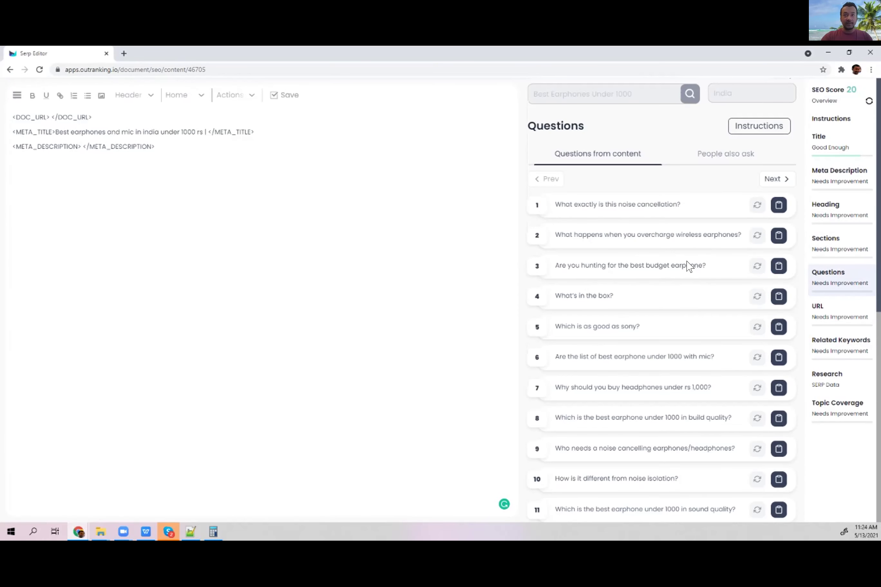
scroll(644, 359, down, 3)
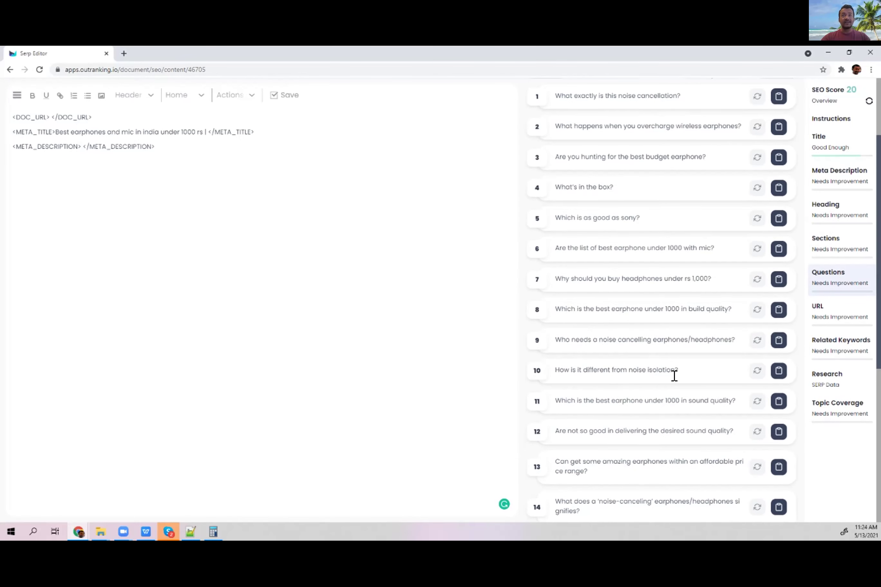
scroll(675, 373, down, 1)
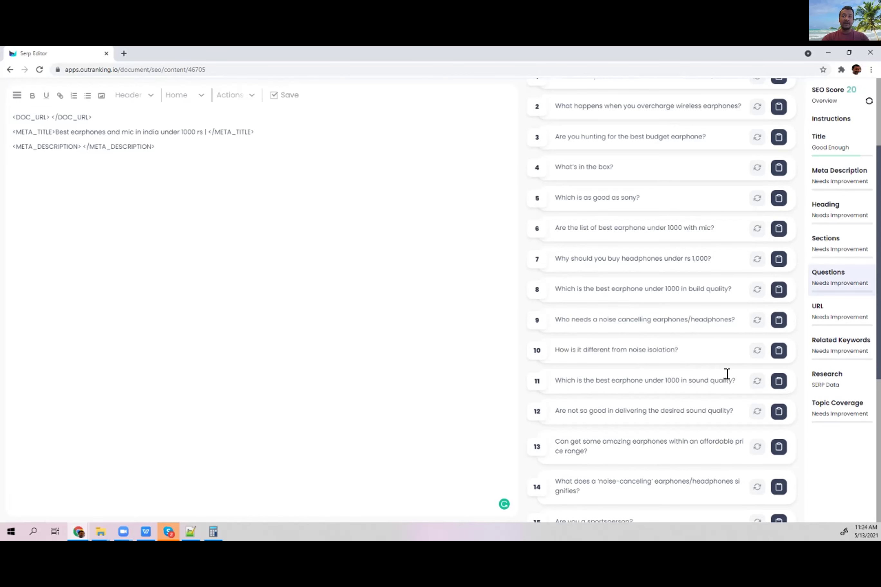
click(756, 380)
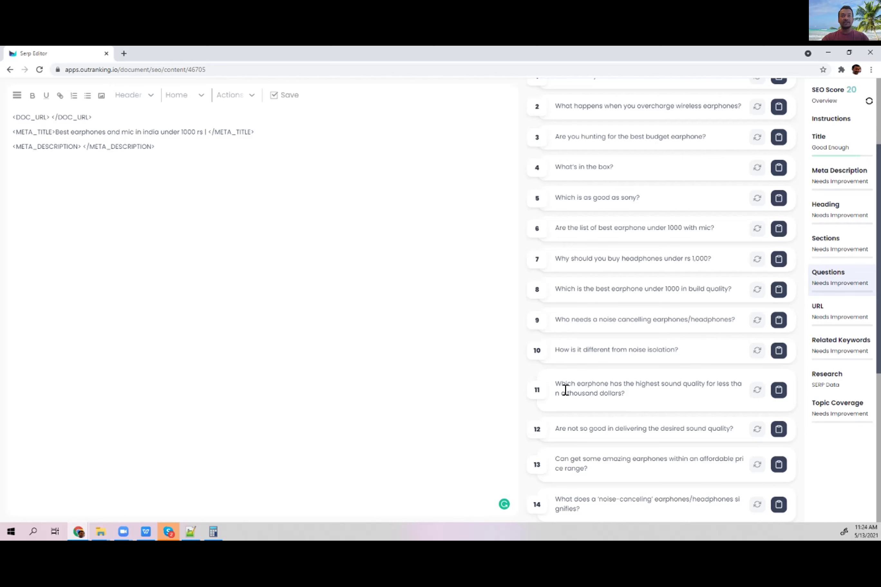
drag(622, 393, 565, 390)
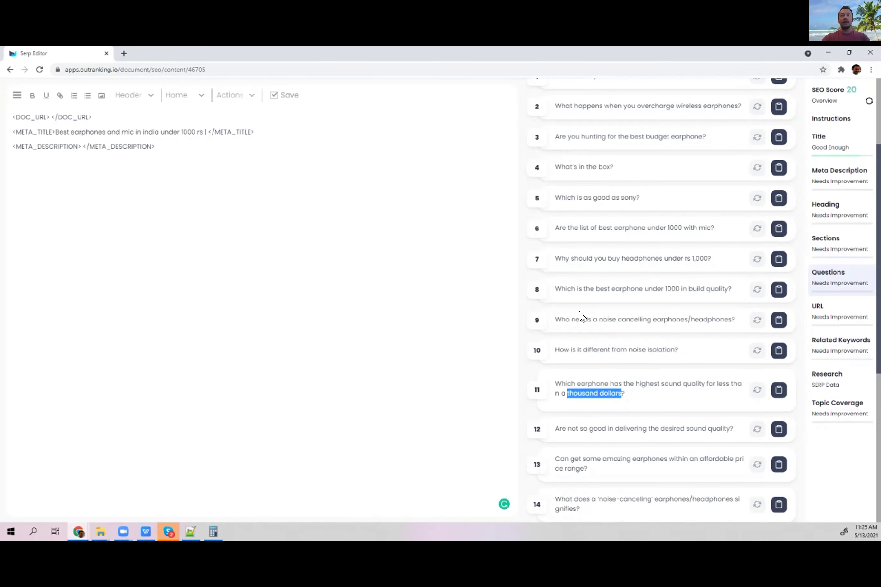
Review the rest of the questions and the Step 10 Add Questions guidance, then return to the full instruction list.
scroll(581, 317, down, 8)
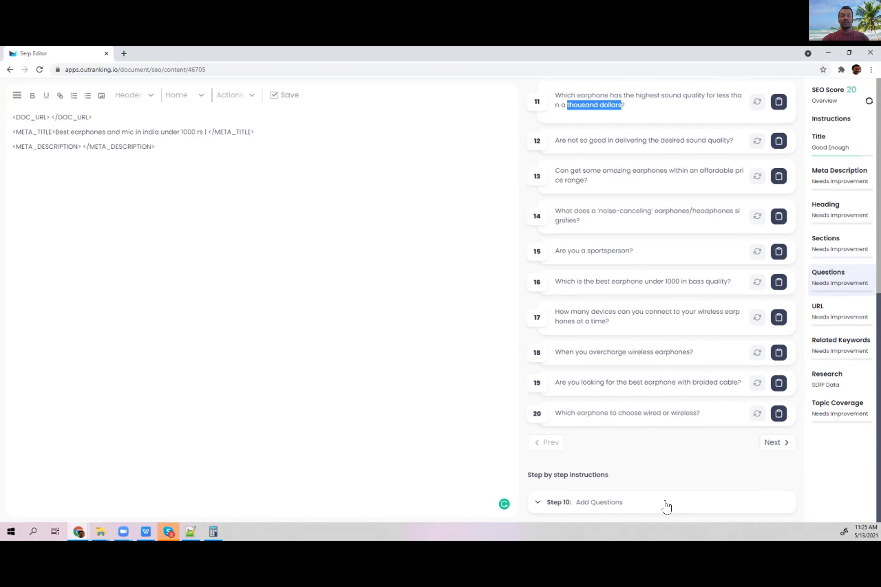
click(592, 502)
scroll(600, 464, down, 8)
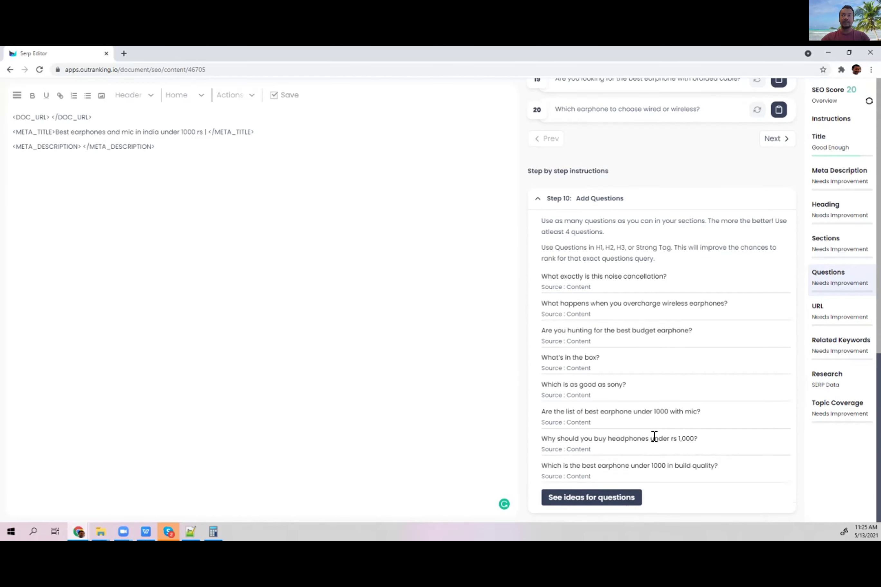
scroll(847, 125, up, 5)
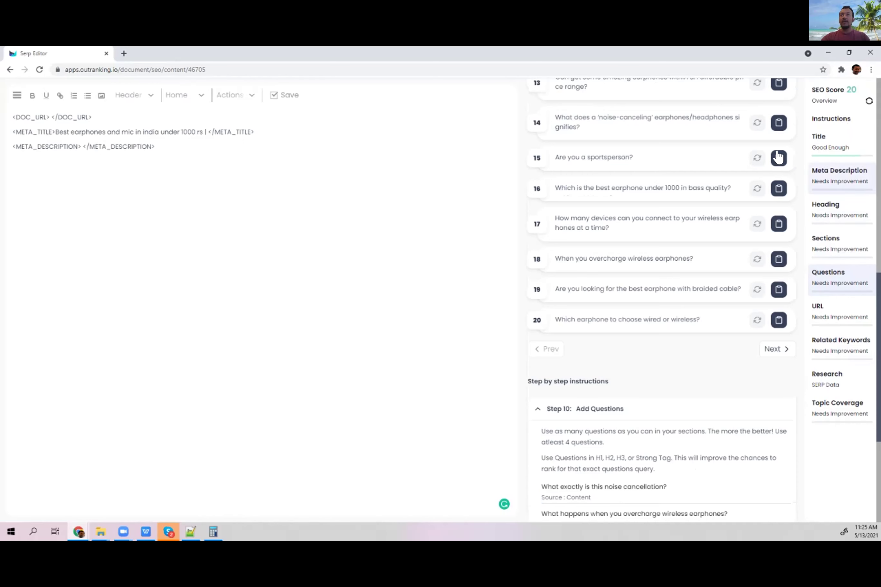
click(804, 124)
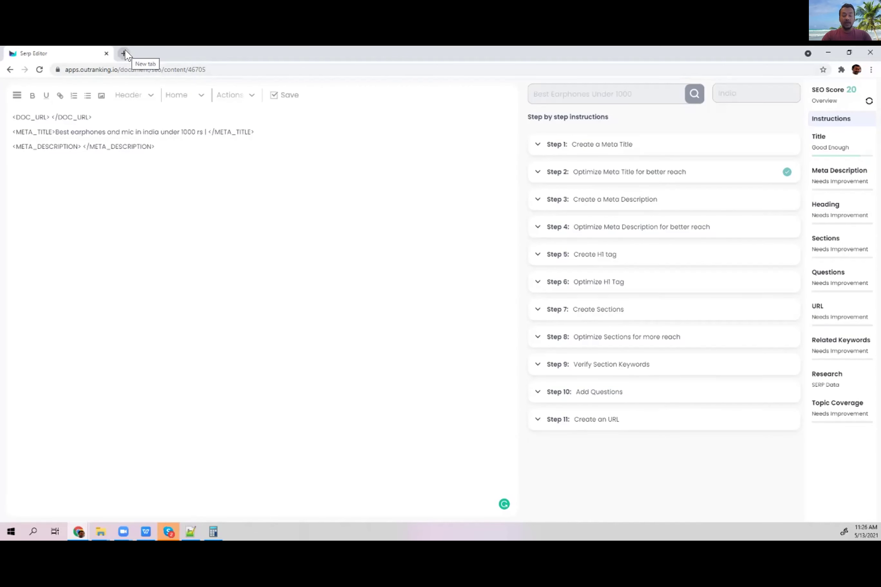
Open apps.outranking.io in a new browser tab and open the United States document "Best Earphones Under 1000" to check its maximum word count.
click(124, 53)
text(apps.outranking.io)
key(Return)
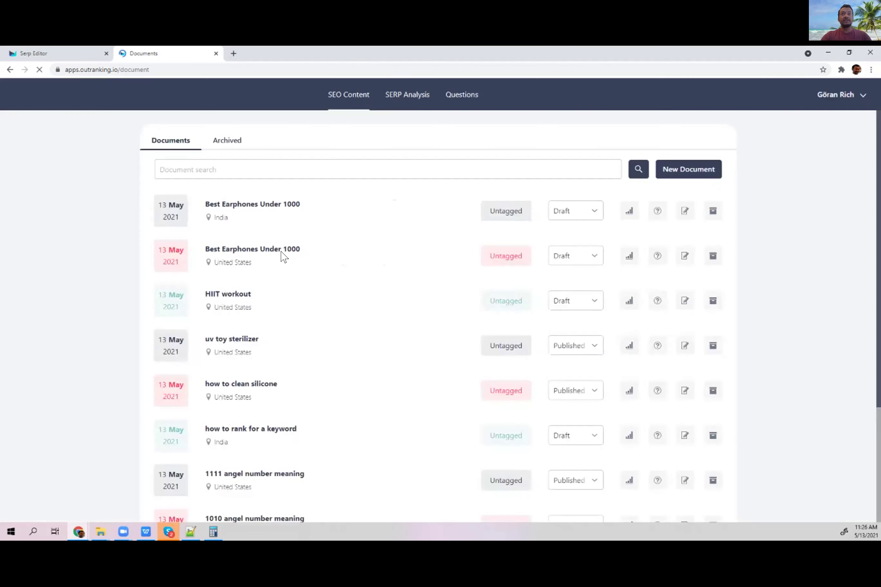
click(685, 256)
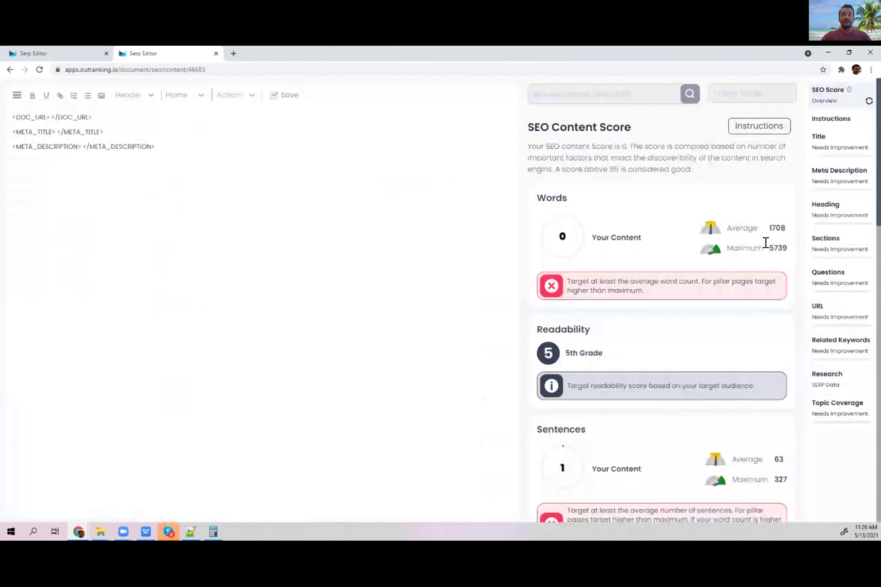
double_click(778, 248)
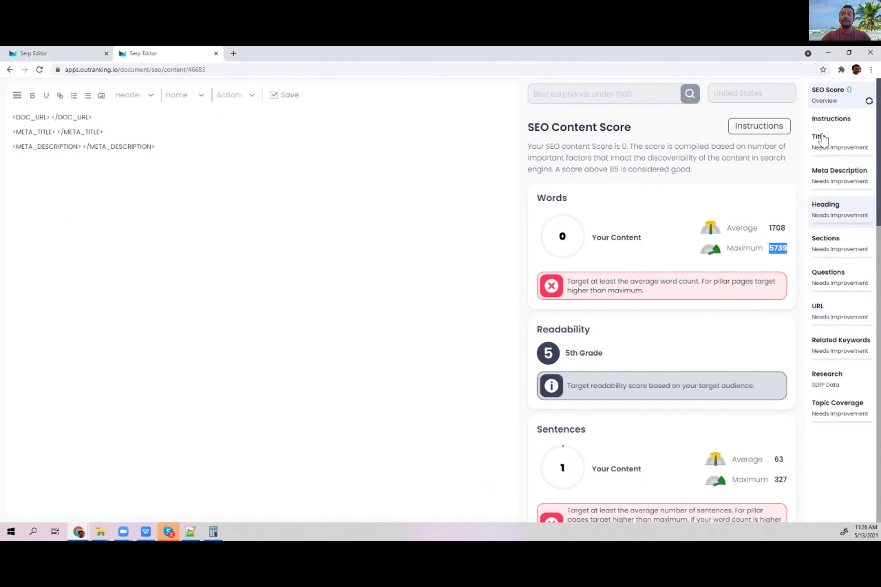
Examine the Step 1 meta title instructions and the high-frequency title keywords for the United States document.
click(667, 148)
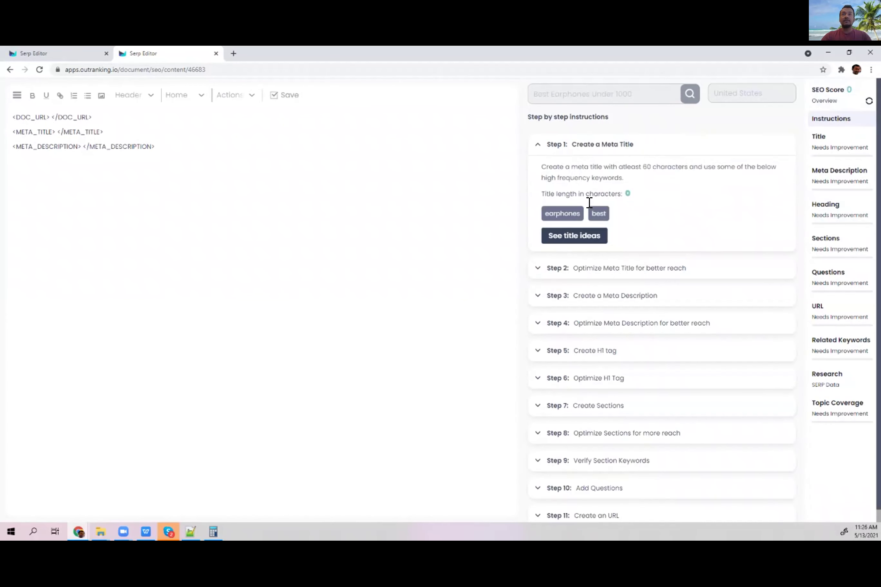
click(724, 153)
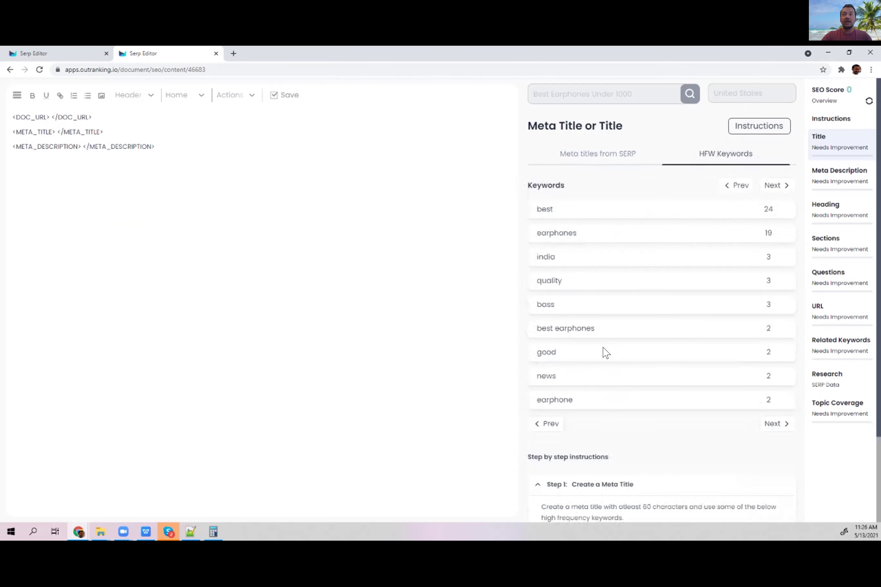
scroll(606, 352, down, 2)
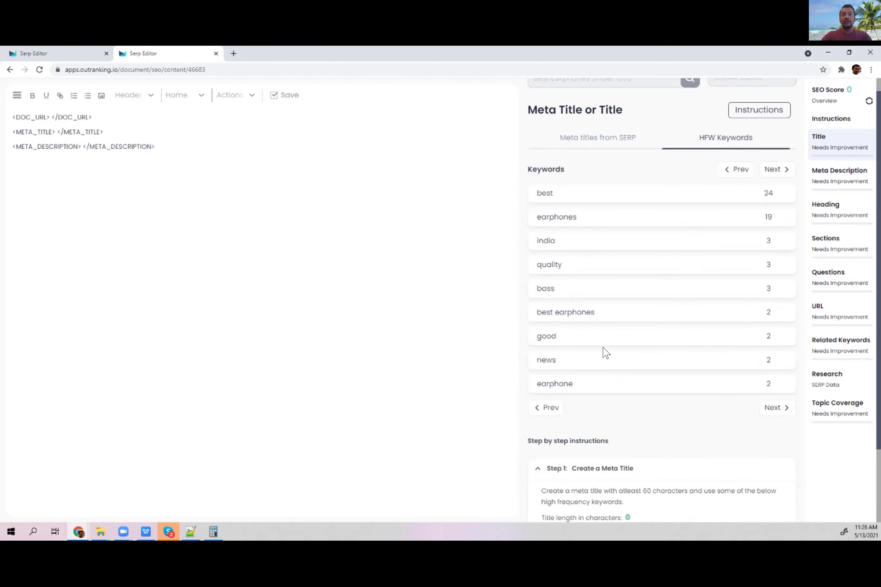
Examine the competing meta descriptions from the SERP for the United States document.
click(816, 123)
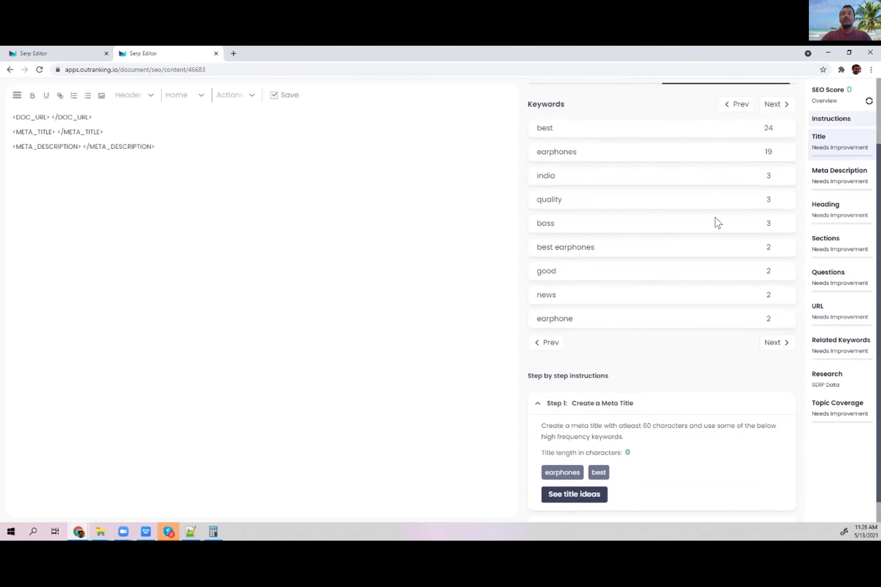
scroll(639, 320, down, 12)
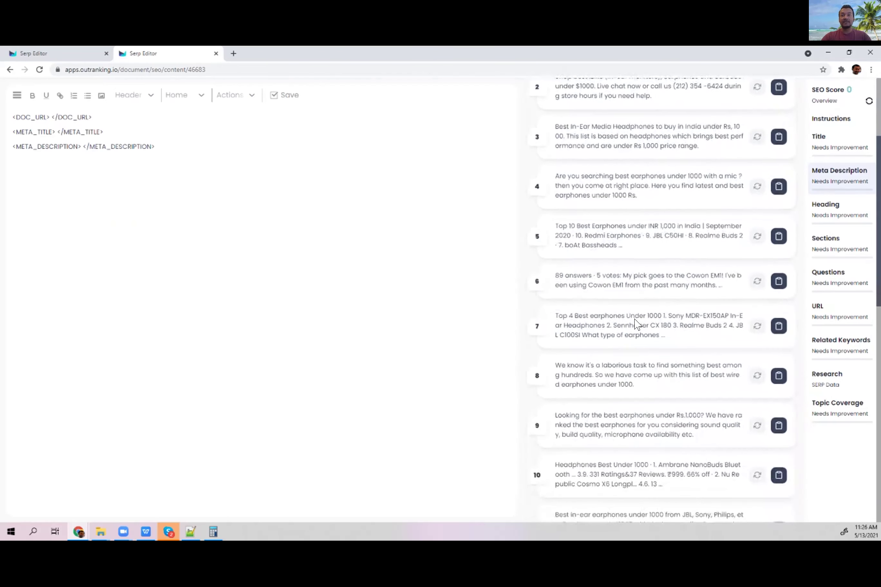
scroll(636, 324, down, 1)
scroll(637, 324, down, 1)
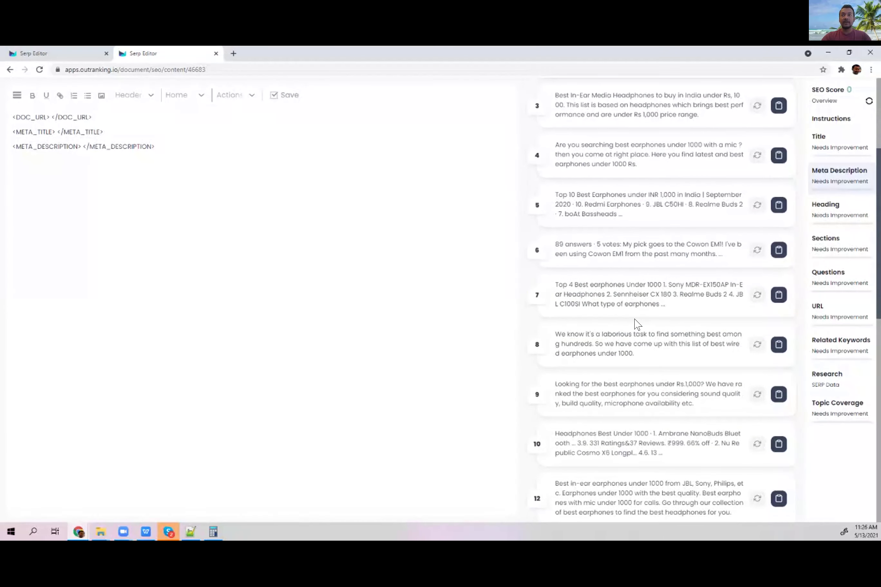
scroll(635, 320, up, 3)
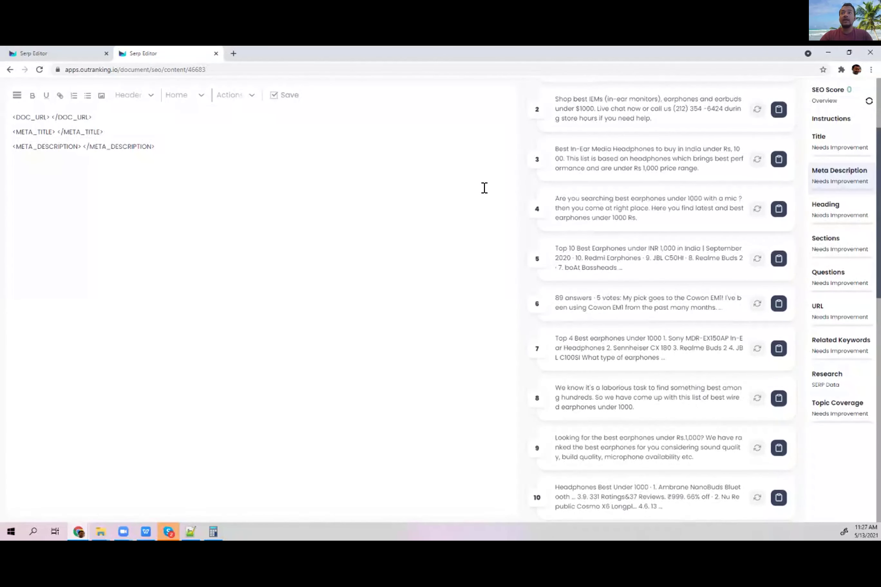
Examine the SEO Content Score overview for the United States document, from word and sentence targets to sections, meta and exact searches.
scroll(631, 169, up, 5)
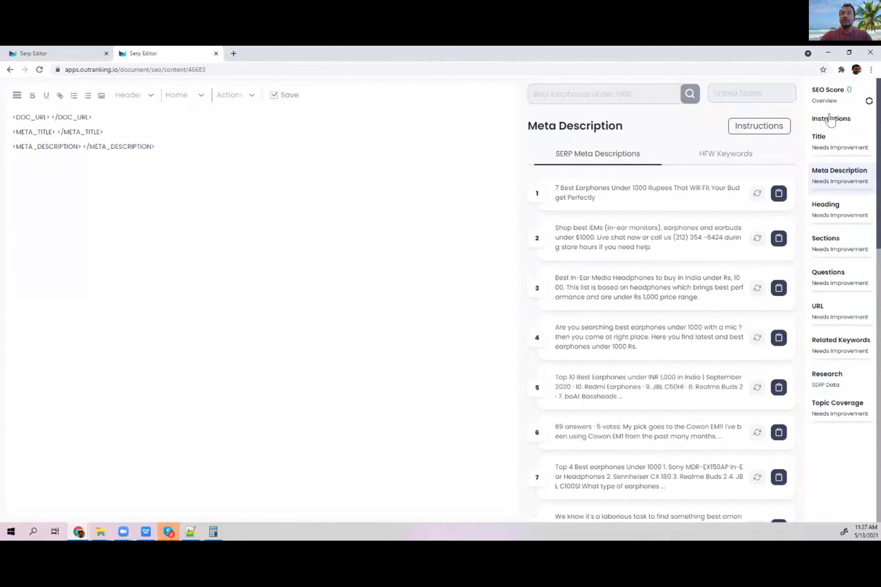
click(819, 129)
click(822, 102)
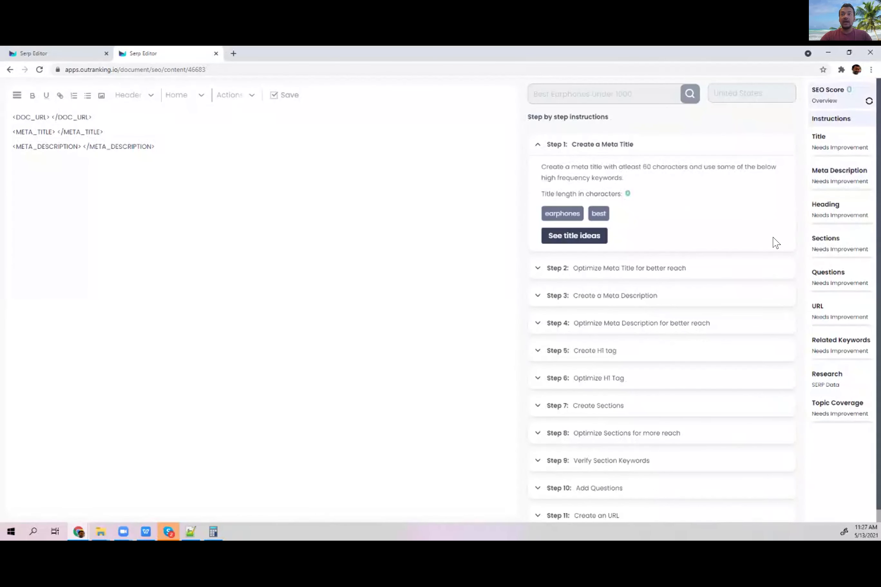
scroll(733, 383, down, 5)
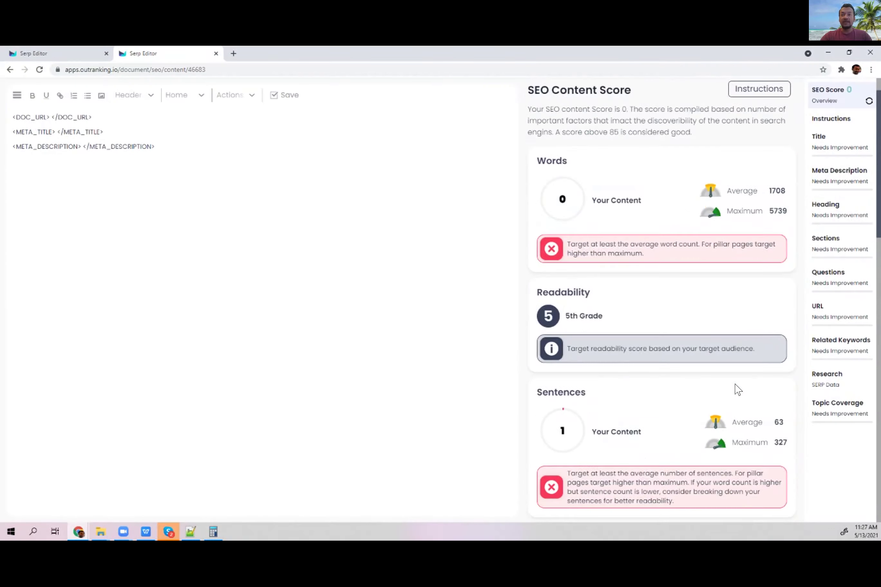
scroll(734, 383, down, 10)
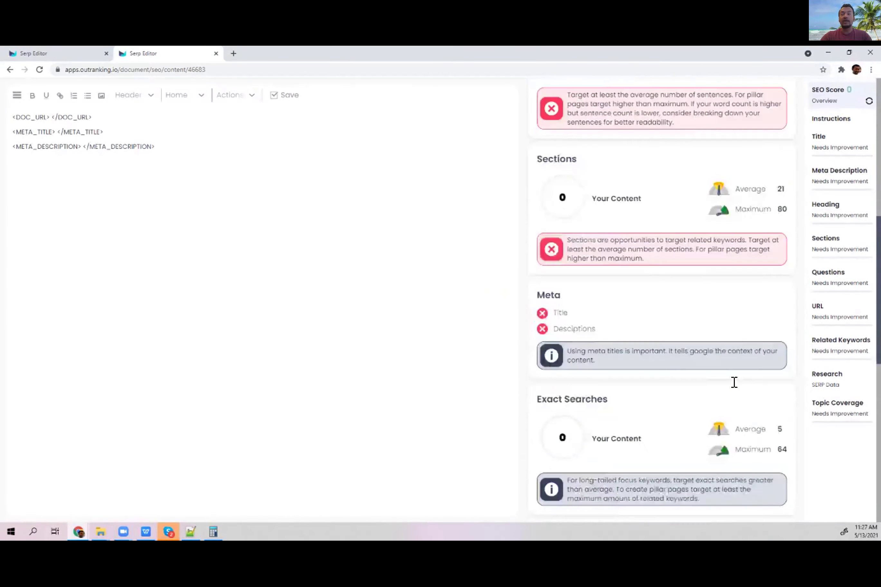
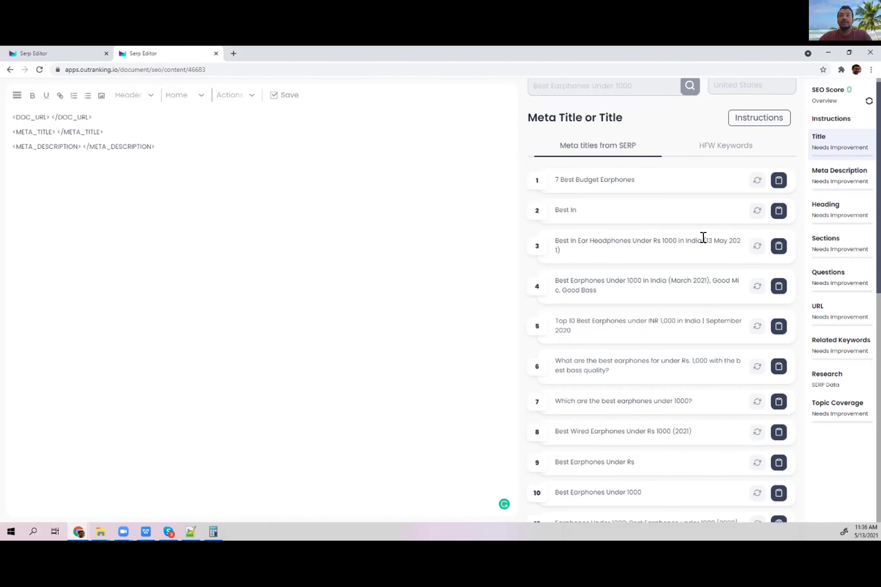
Rewrite the third SERP meta title, insert it in the META_TITLE tag, and remove "(as of May 13, 2021)." from its end.
click(756, 250)
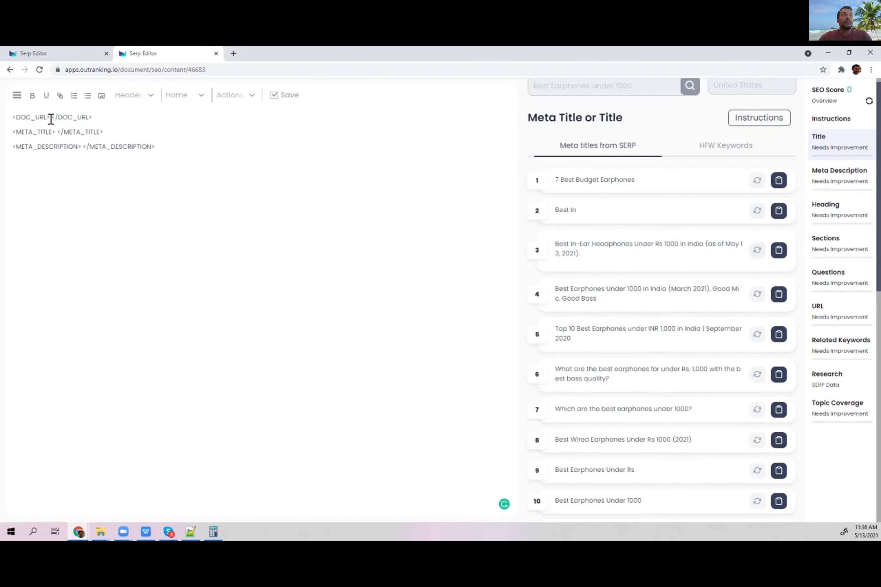
click(54, 130)
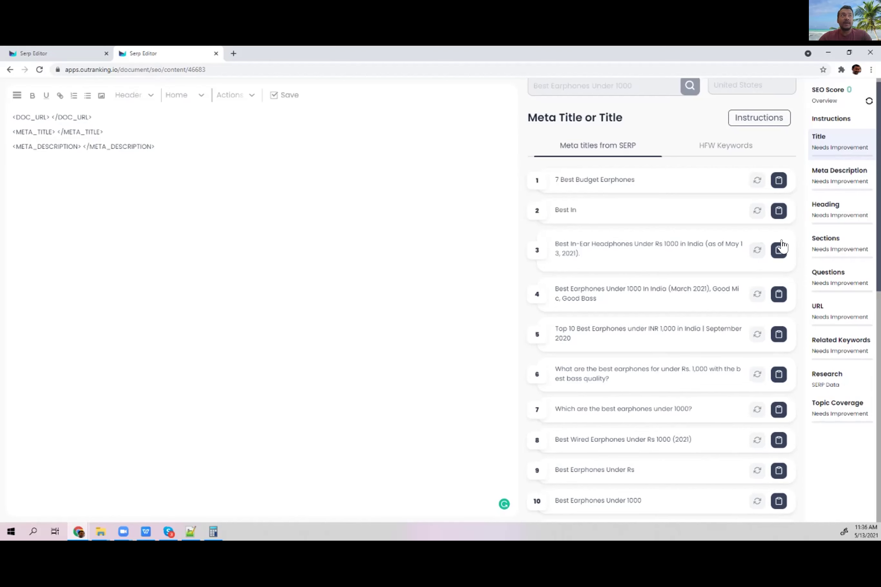
text(Best In-Ear Headphones Under Rs 1000 in India (as of May 13, 2021).)
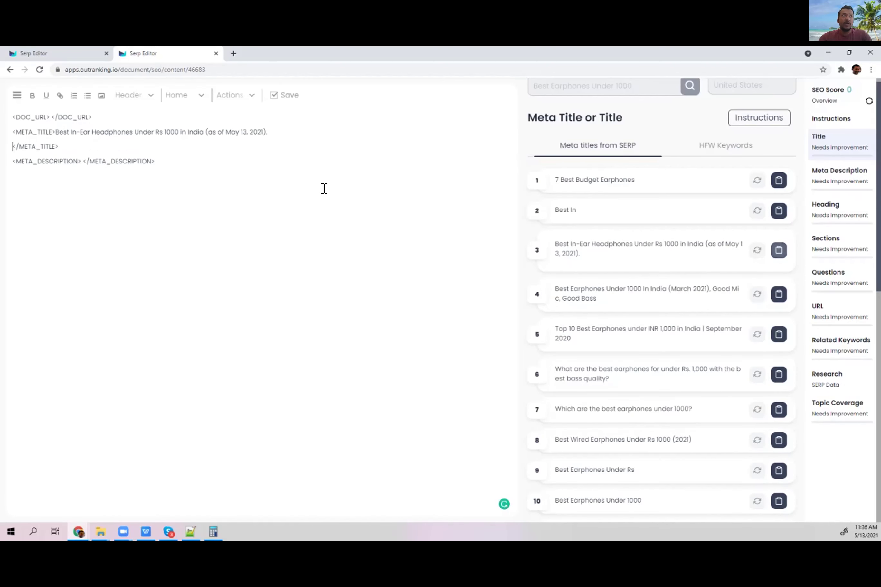
drag(267, 132, 205, 132)
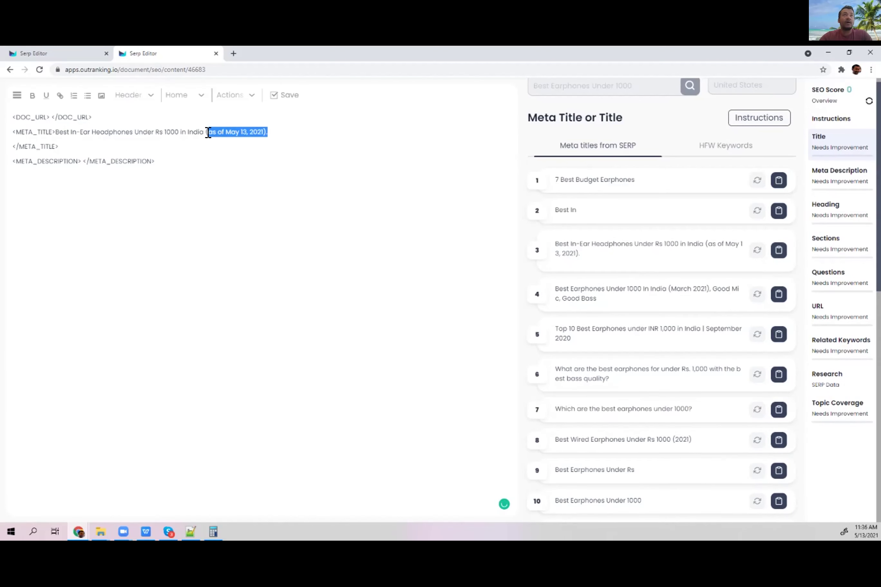
key(BackSpace)
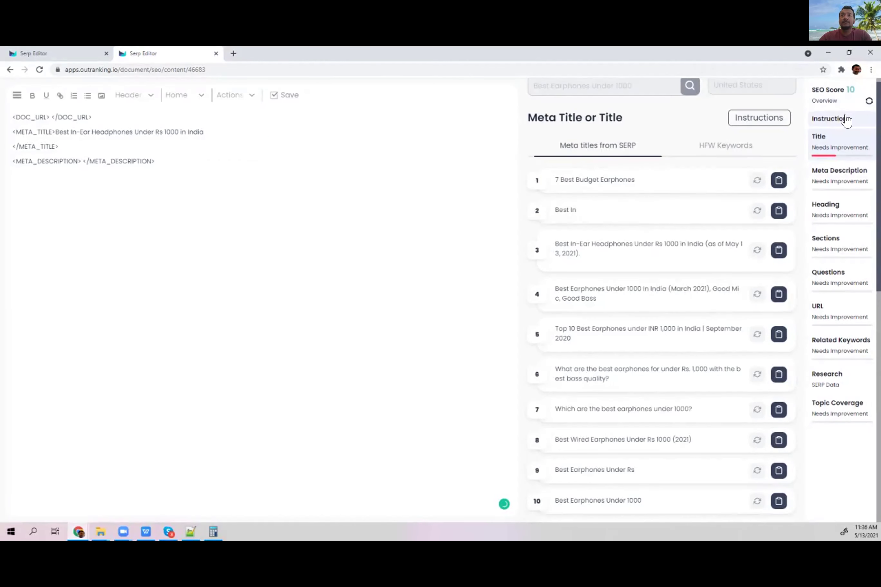
Check the Step 1 title guidance and high-frequency keywords, and replace "In-Ear Headphones" with "earphones" in the meta title.
click(829, 120)
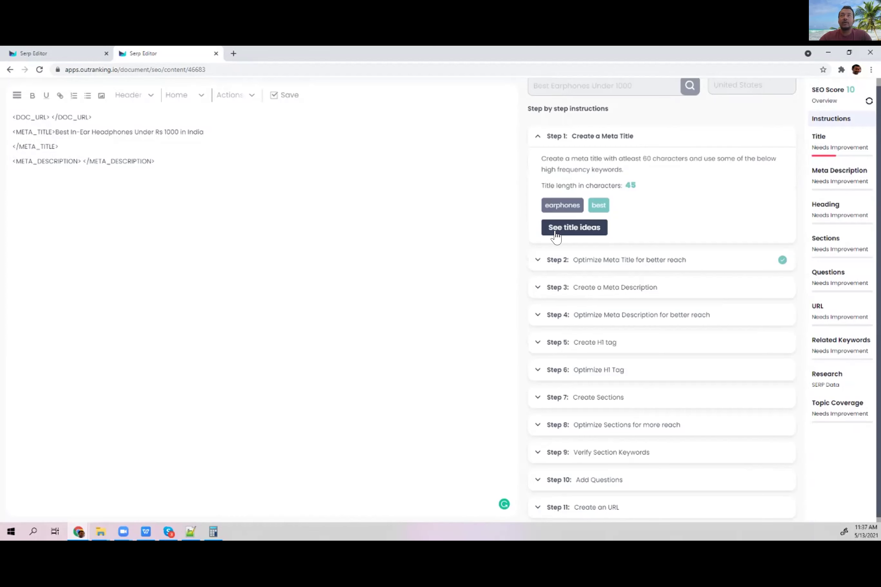
click(583, 231)
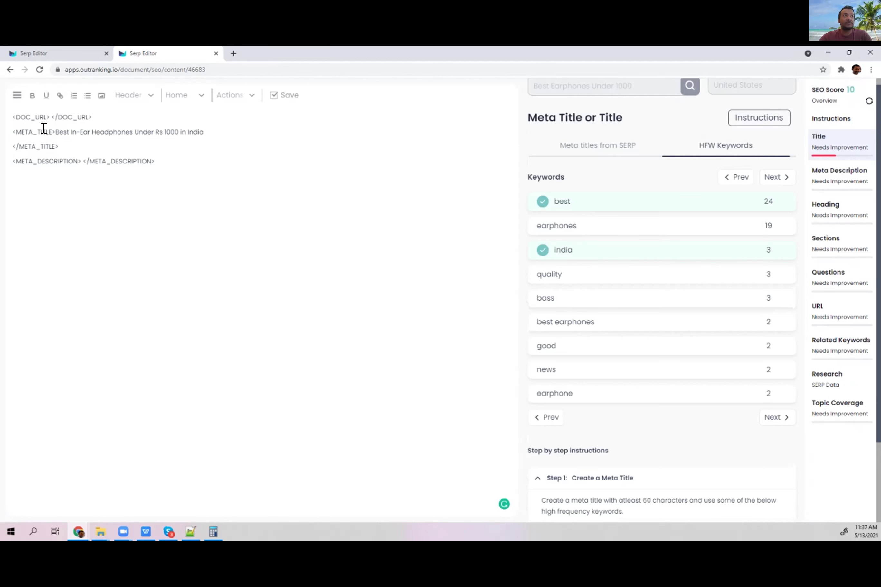
click(96, 131)
key(BackSpace)
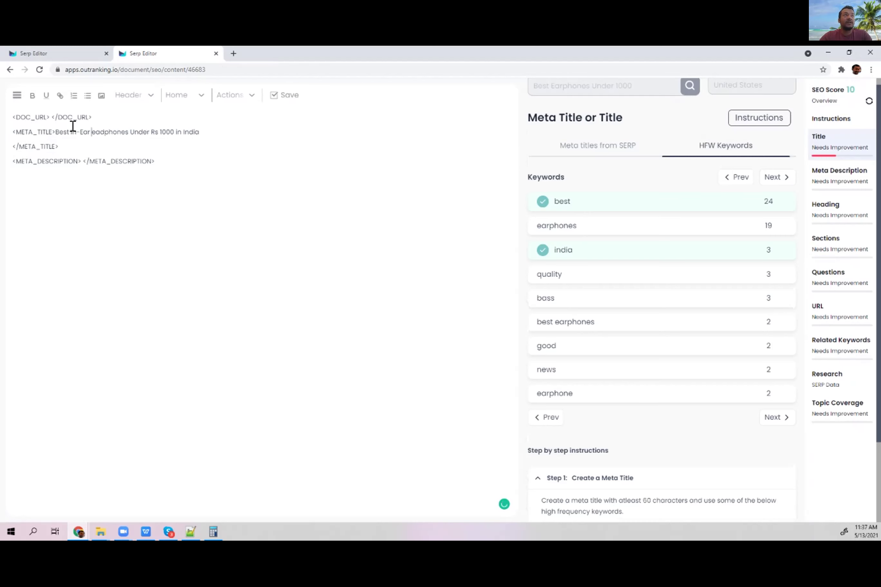
key(BackSpace)
key(BackSpace)
key(BackSpace)
key(BackSpace)
key(BackSpace)
key(BackSpace)
key(BackSpace)
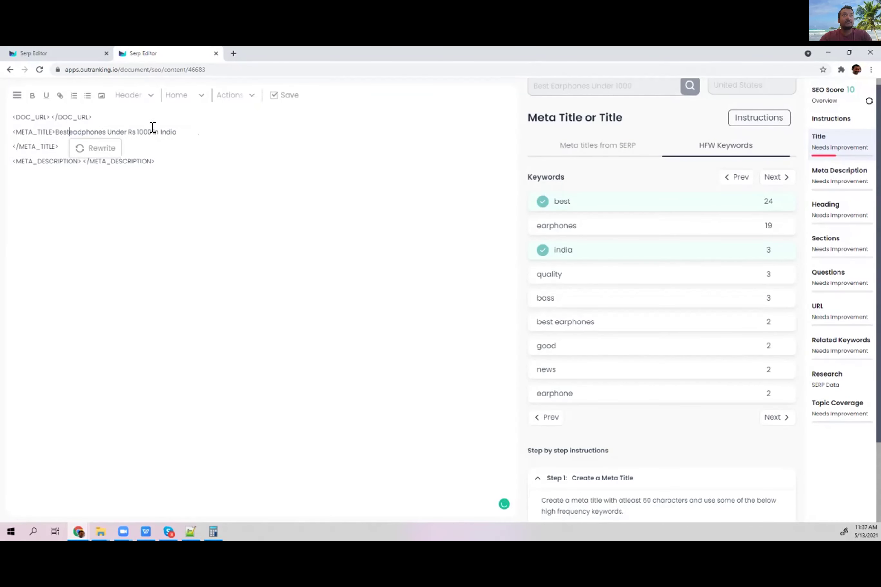
click(177, 129)
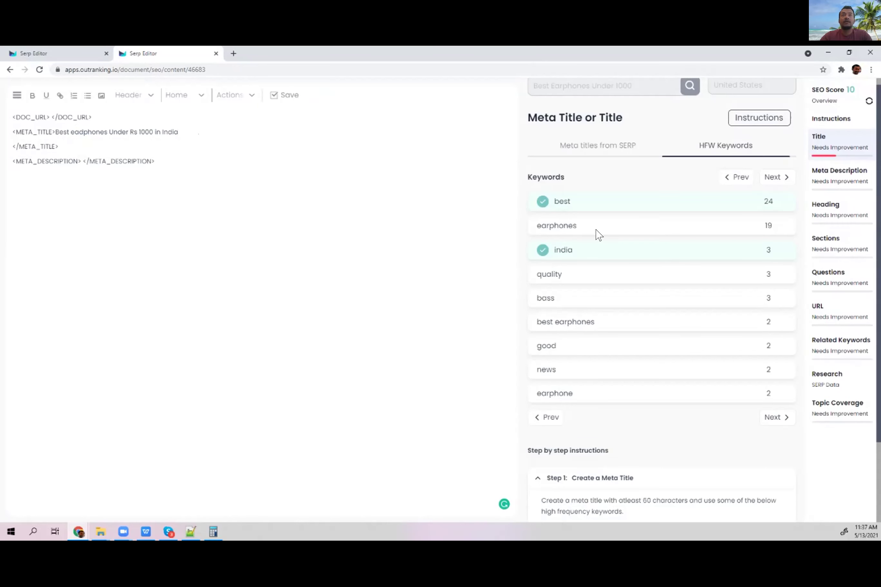
Extend the meta title with "with good Bass and mic", following the related keyword suggestions in Step 2.
scroll(591, 235, down, 5)
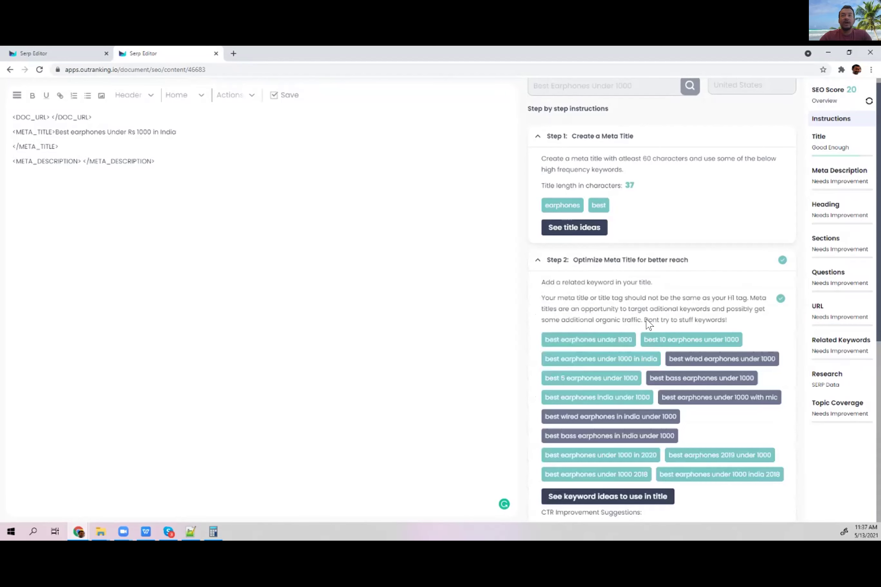
scroll(647, 318, down, 3)
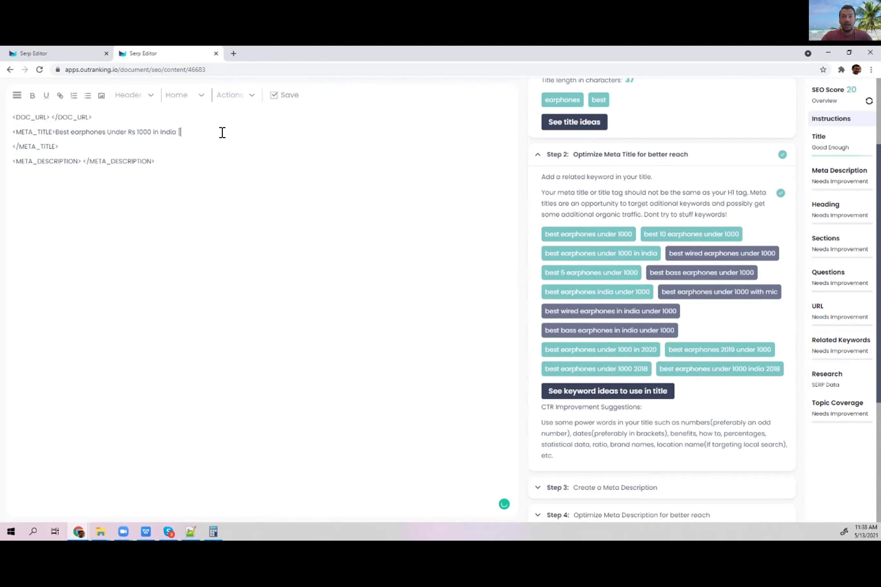
text(: Compariso)
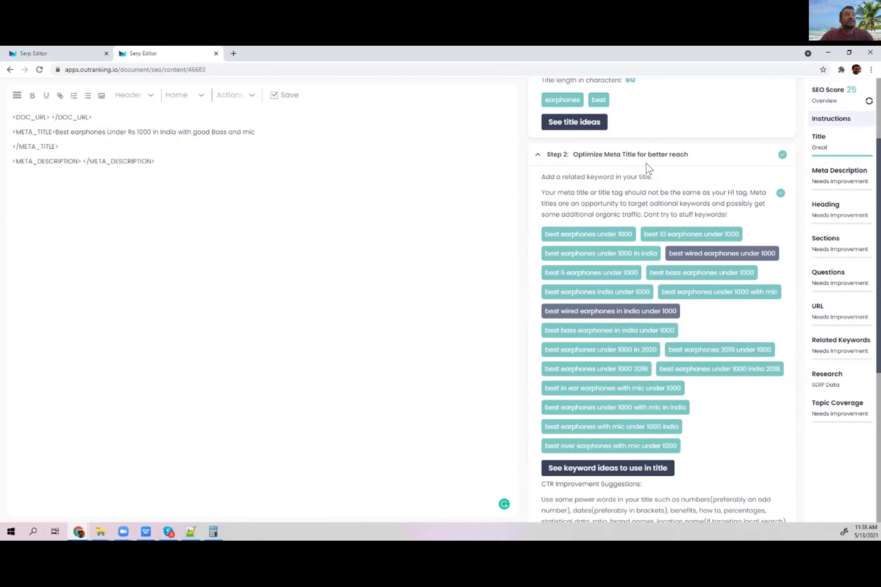
scroll(636, 165, up, 2)
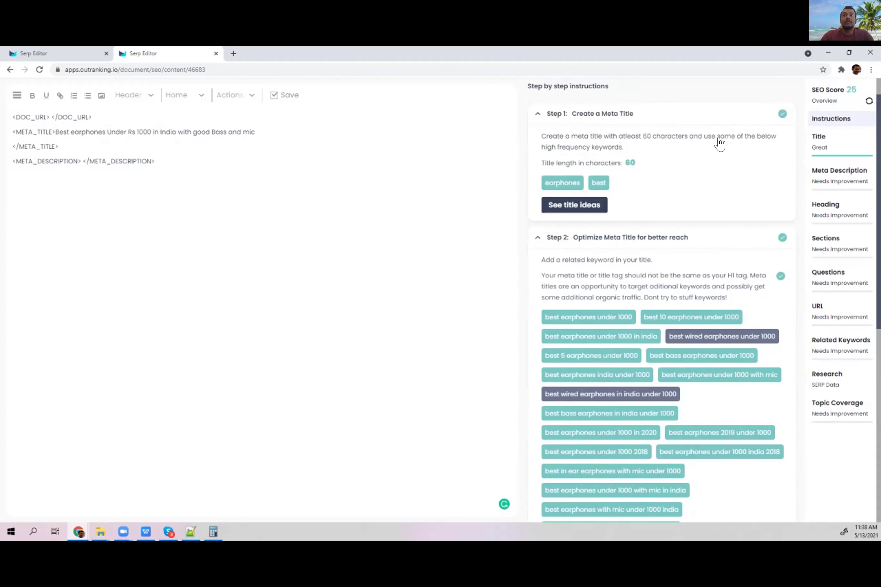
Rewrite the twelfth SERP meta description, the one naming JBL, Sony and Philips, and insert it in the META_DESCRIPTION tag.
click(715, 205)
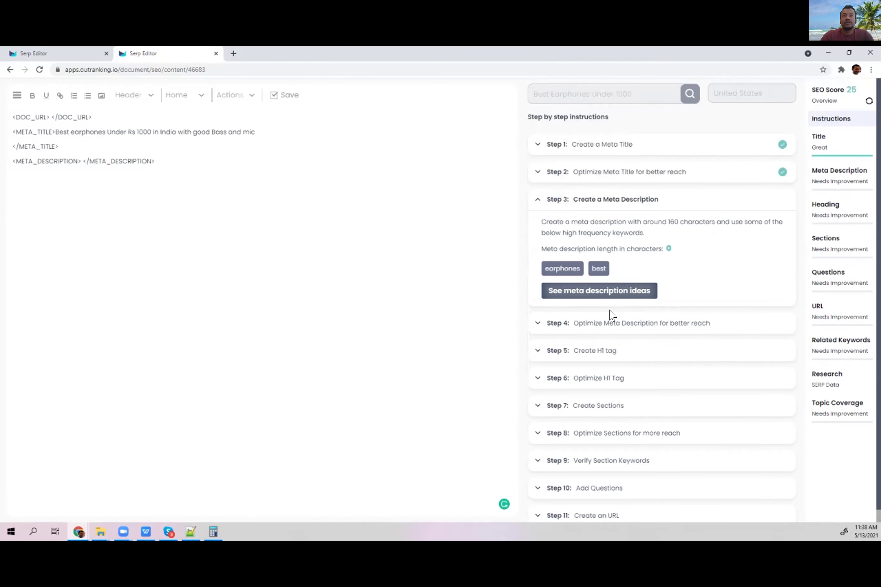
click(598, 291)
scroll(626, 314, down, 2)
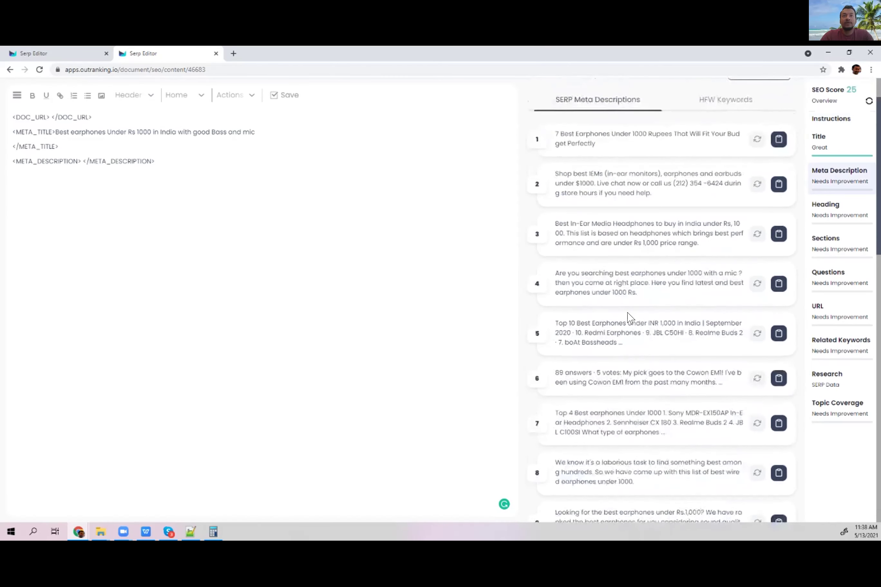
scroll(627, 317, down, 7)
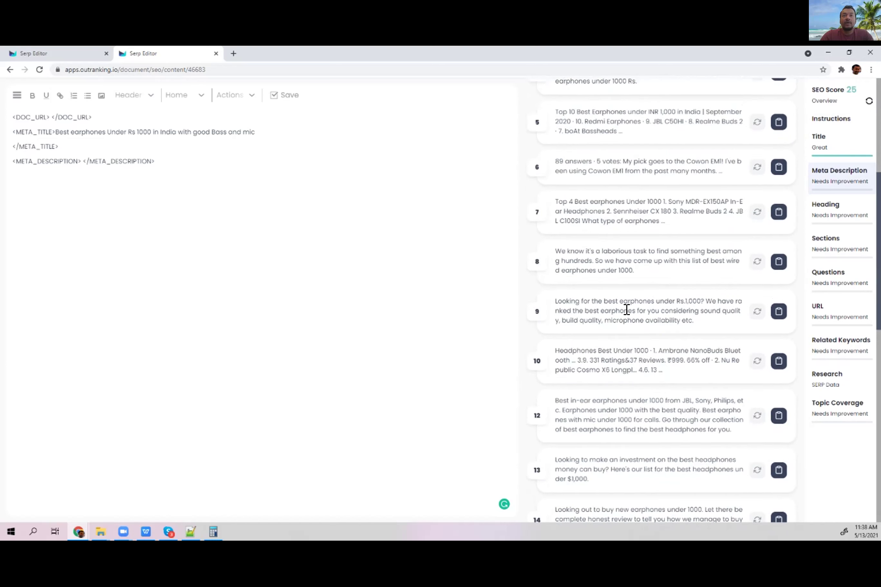
scroll(660, 289, down, 2)
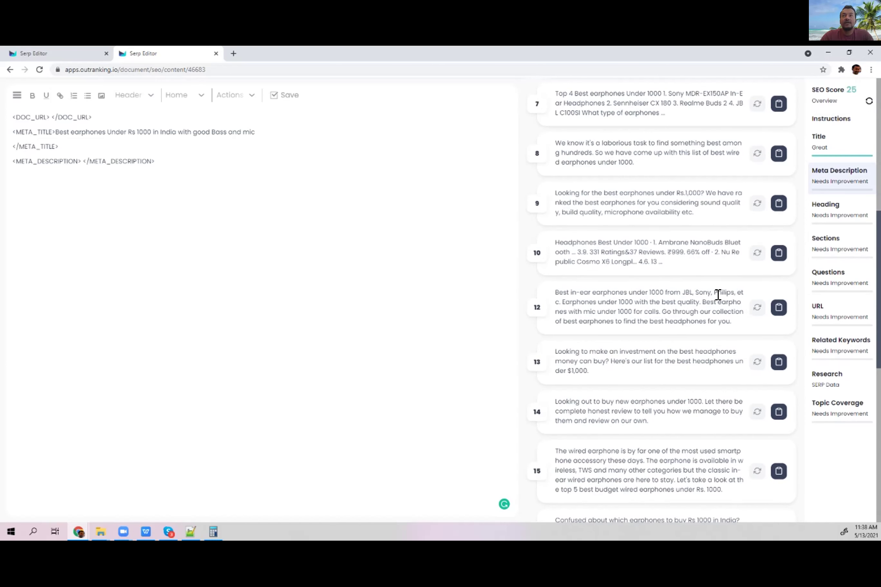
drag(679, 292, 624, 303)
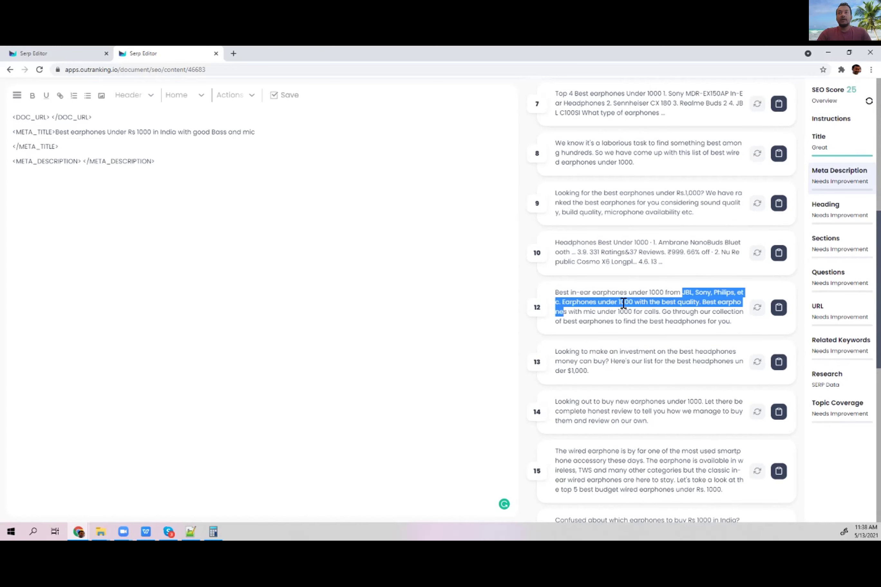
click(596, 302)
click(756, 309)
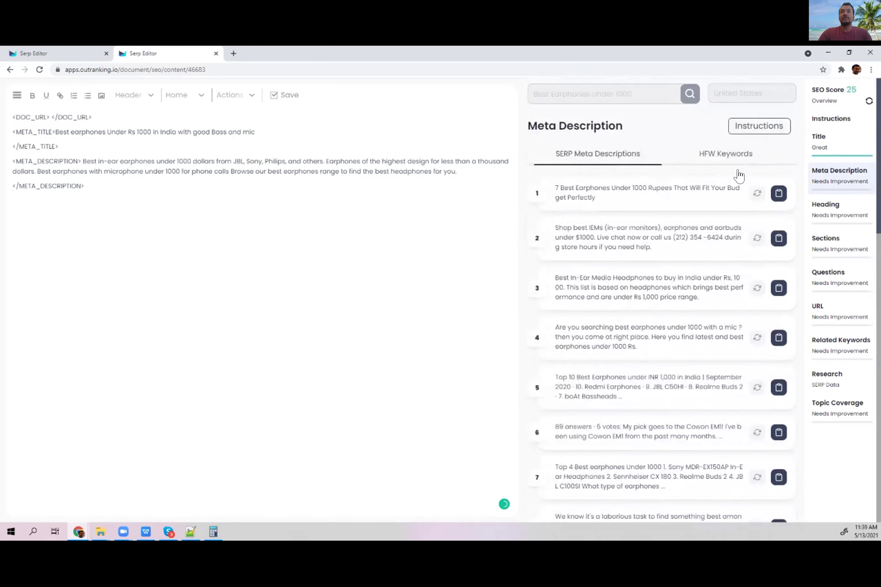
Review the Step 3 and Step 4 meta description instructions to check its length and related keyword coverage.
click(831, 118)
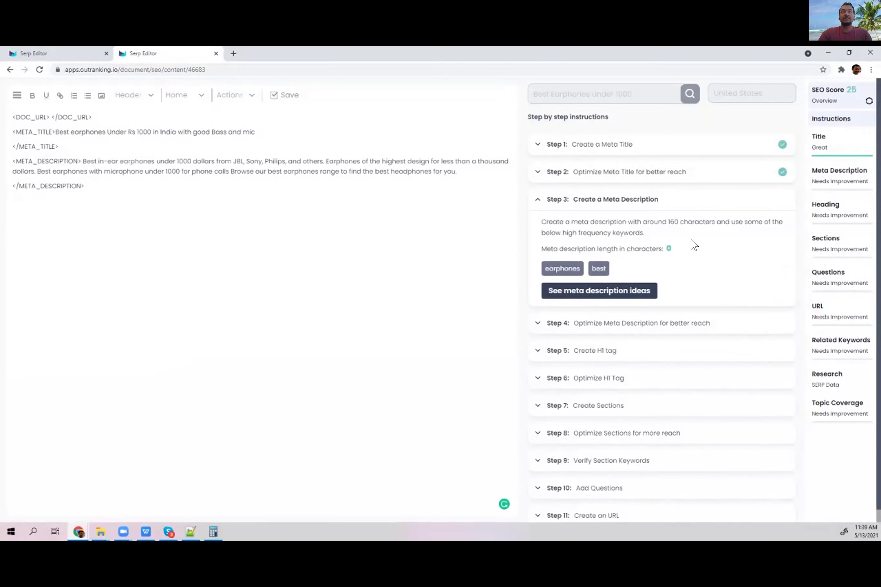
click(622, 310)
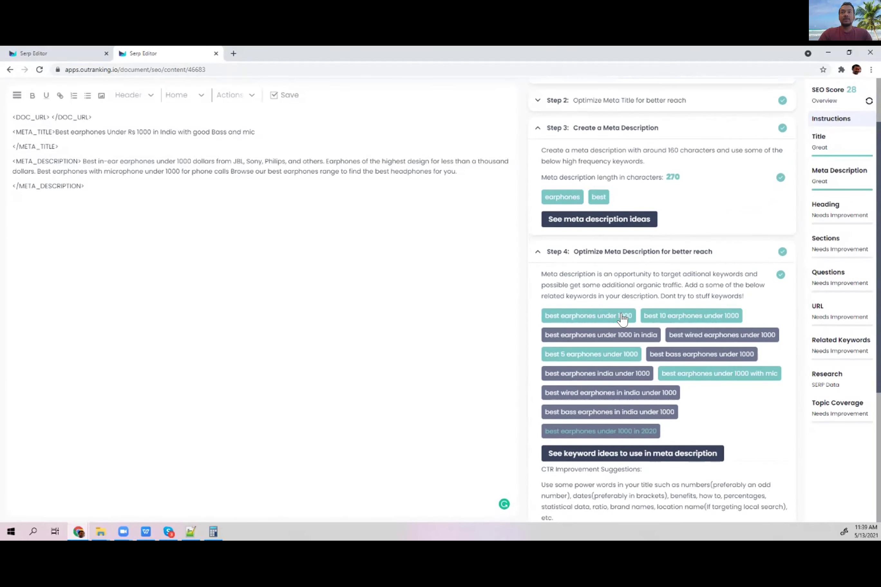
scroll(622, 320, down, 1)
scroll(693, 243, up, 1)
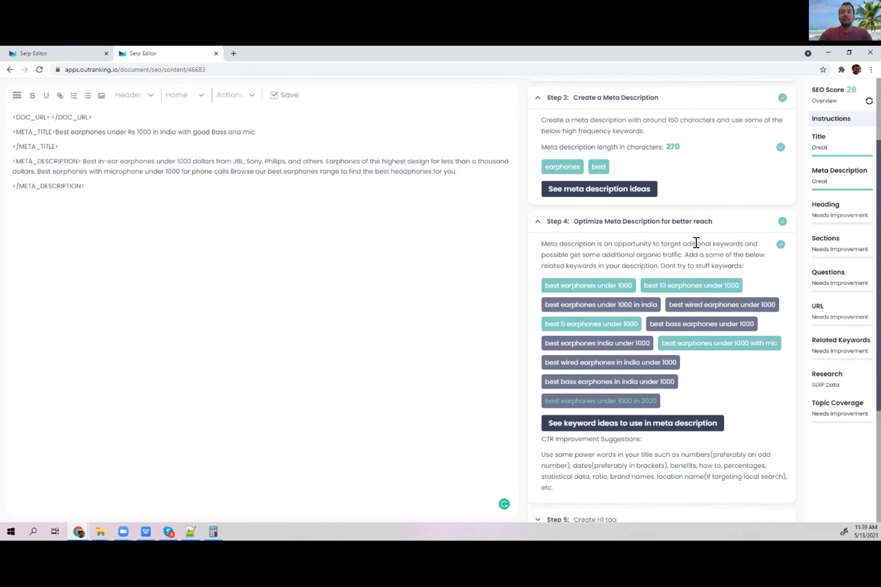
scroll(695, 273, up, 2)
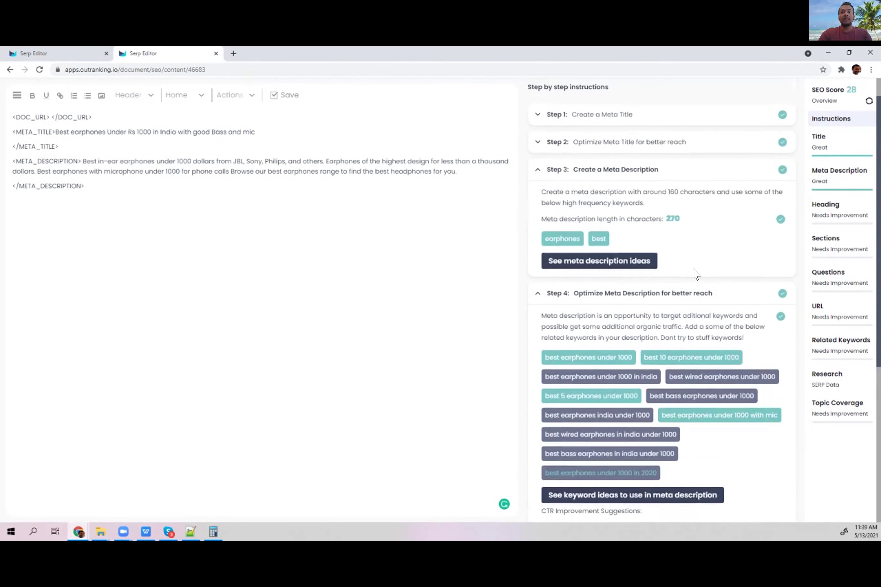
scroll(644, 299, up, 2)
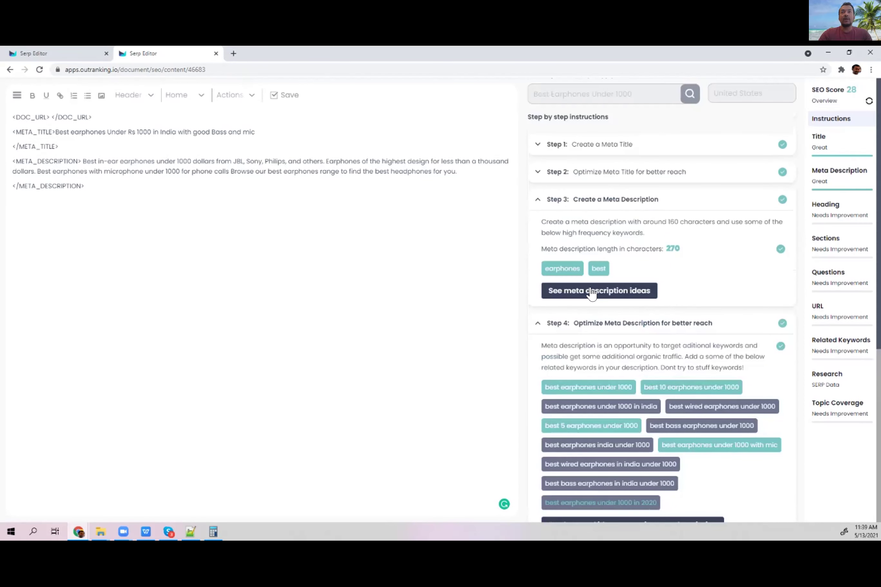
Examine the high-frequency keywords for the meta description and highlight the unused keyword "sennheiser".
click(653, 291)
scroll(641, 316, down, 3)
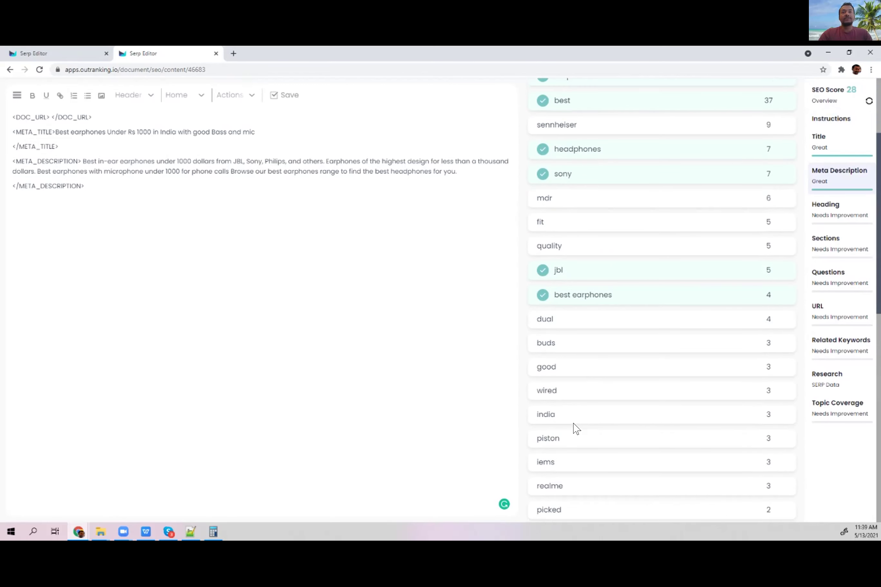
scroll(567, 470, down, 1)
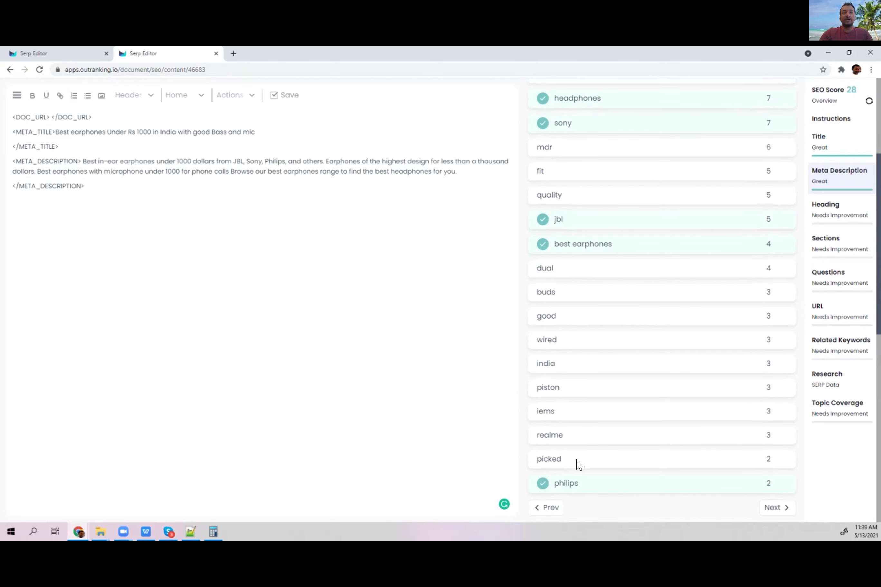
scroll(582, 474, up, 1)
scroll(583, 460, down, 2)
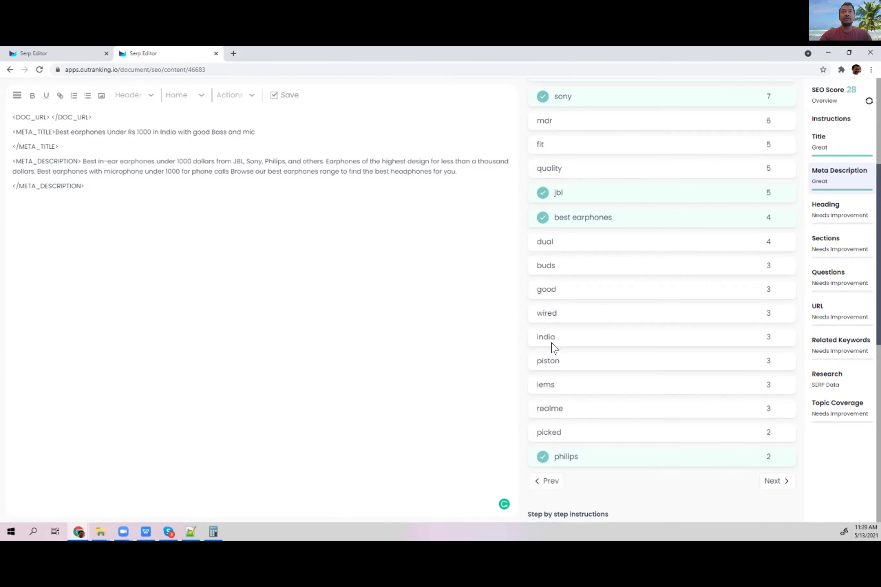
scroll(582, 199, up, 4)
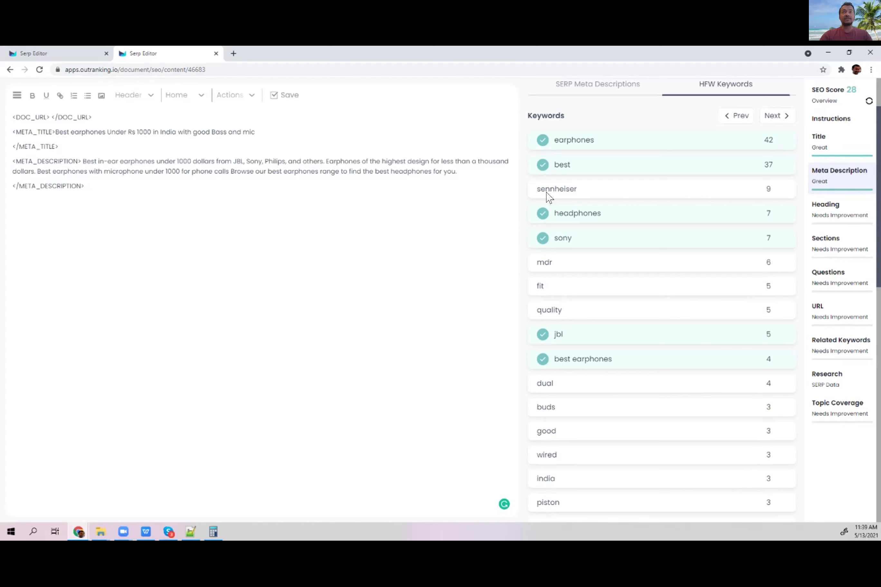
drag(576, 192, 535, 195)
click(541, 197)
double_click(540, 198)
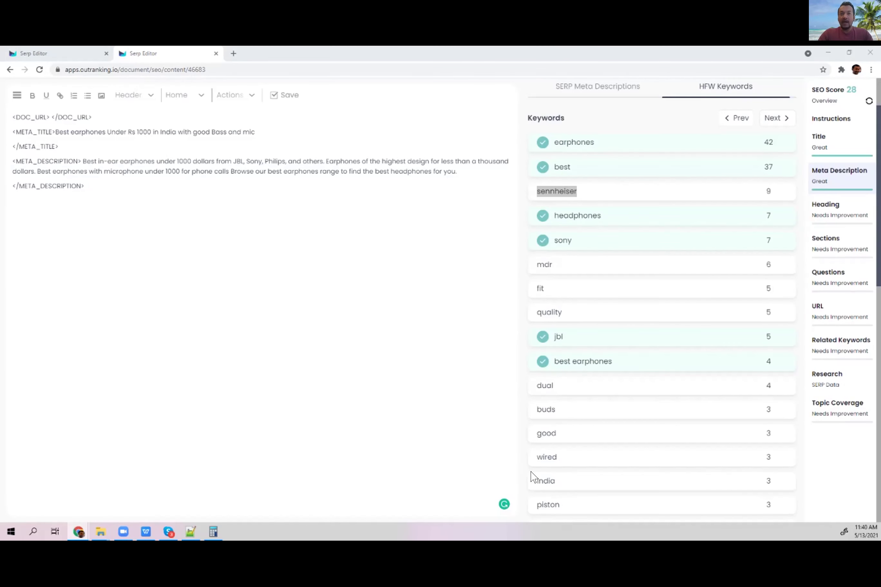
Check the Grammarly suggestions for the meta tags and look through its quick settings for this site.
click(503, 505)
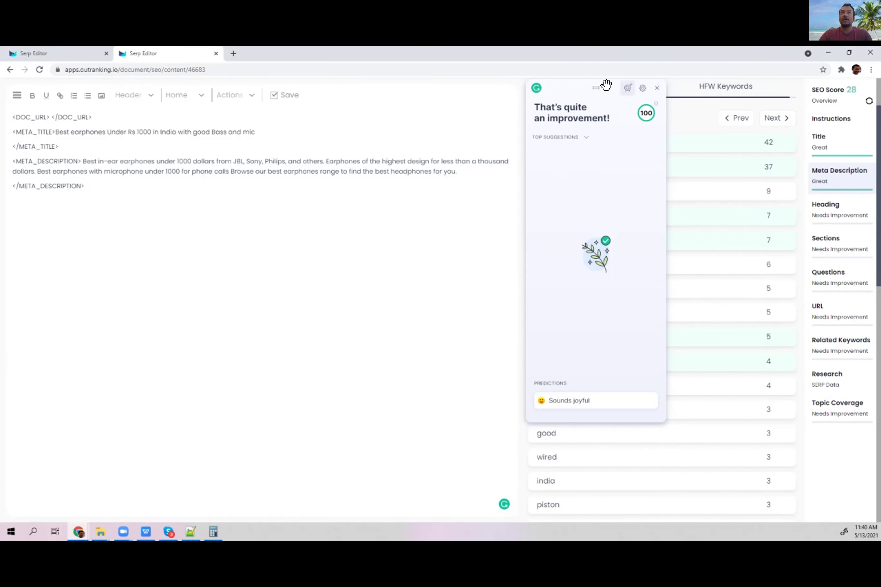
click(584, 138)
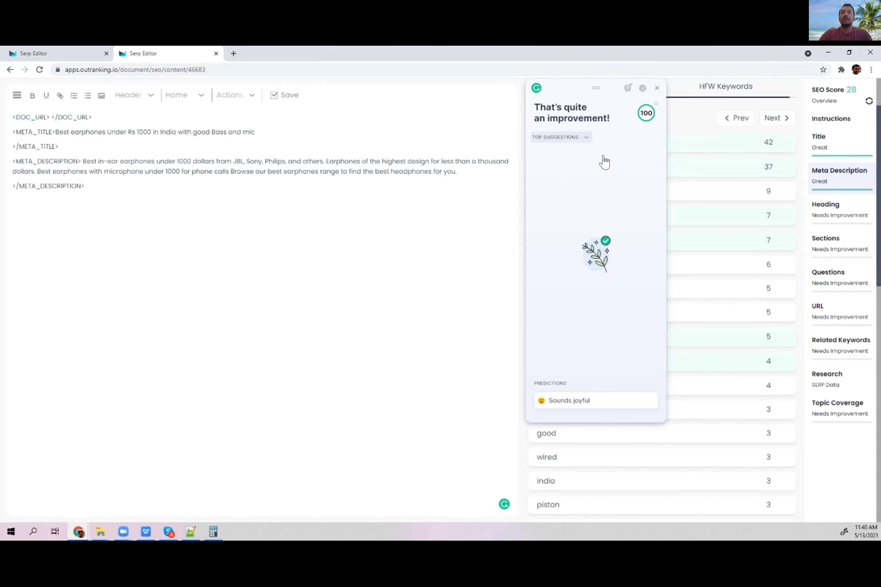
click(642, 88)
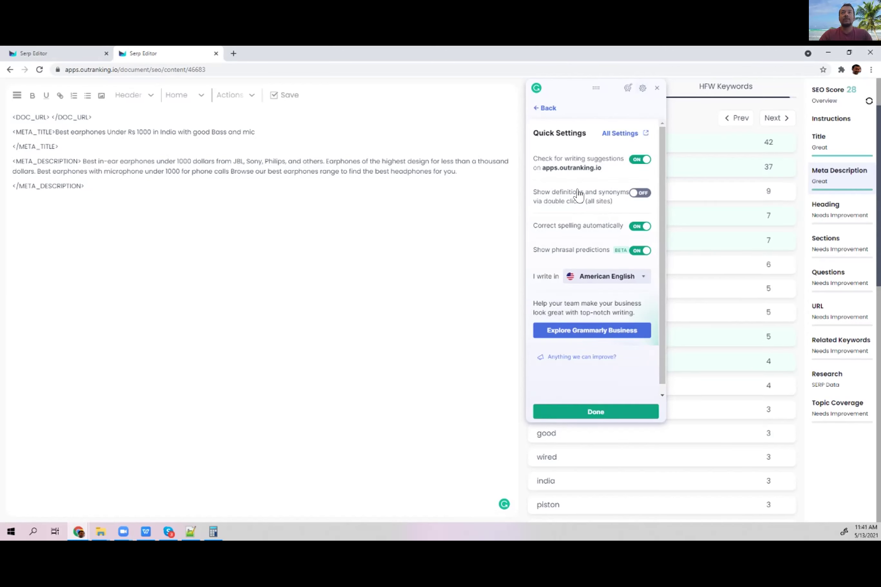
scroll(578, 195, down, 1)
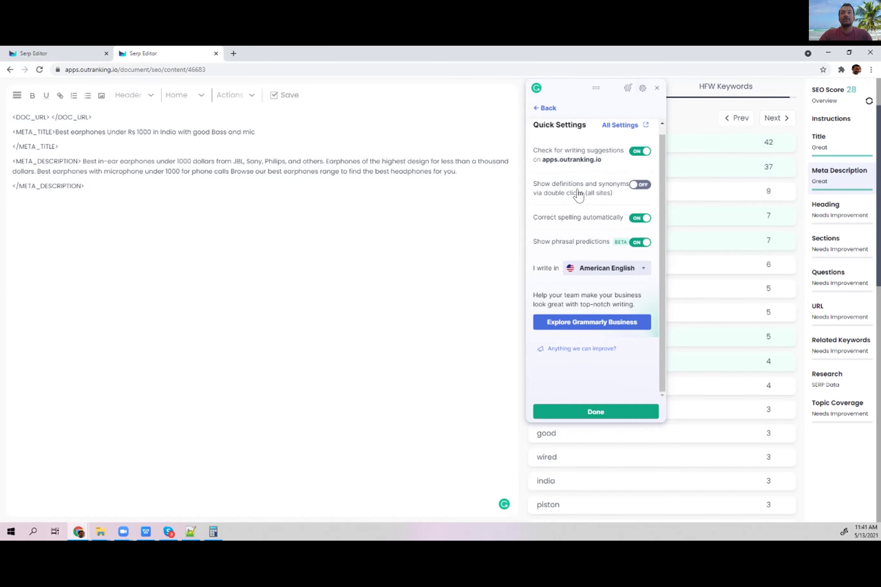
scroll(595, 197, up, 1)
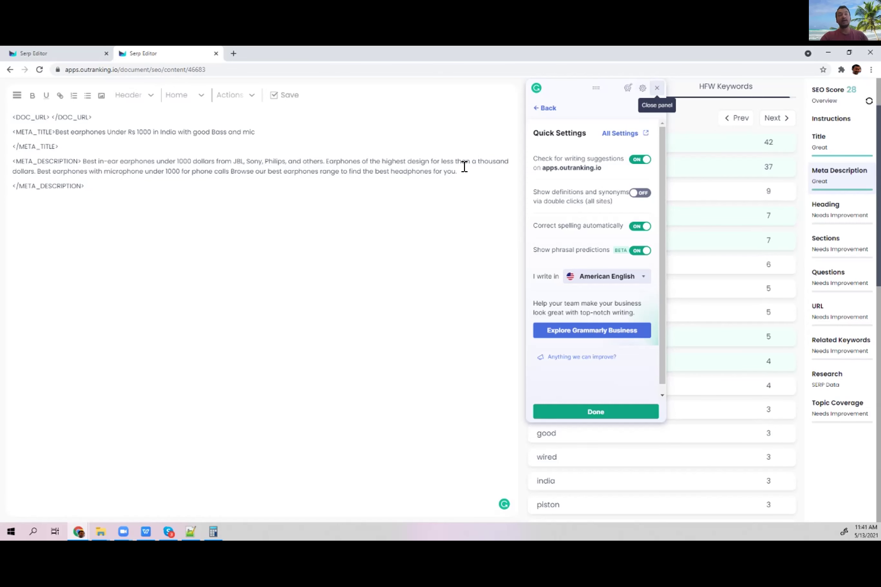
key(Escape)
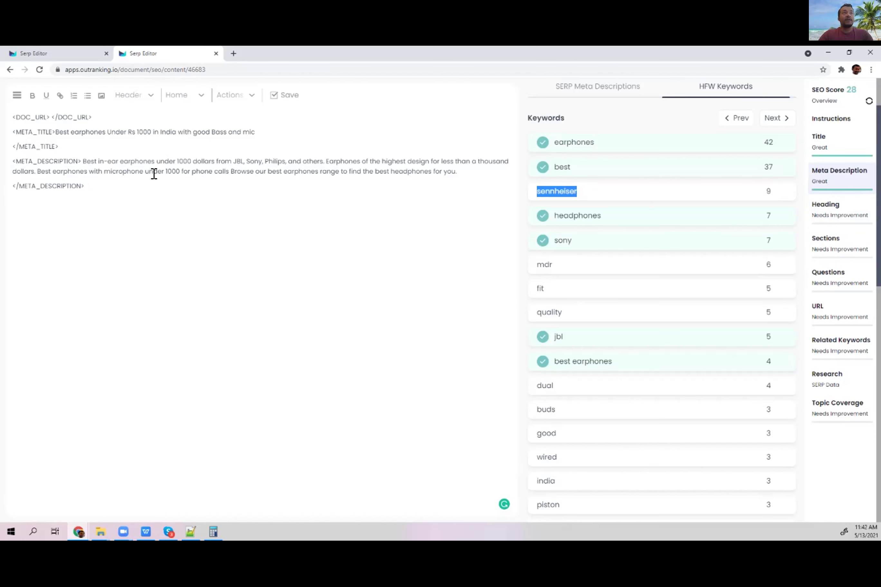
Browse the SERP heading ideas and copy the meta title text onto a new line below the META_DESCRIPTION tag.
click(830, 205)
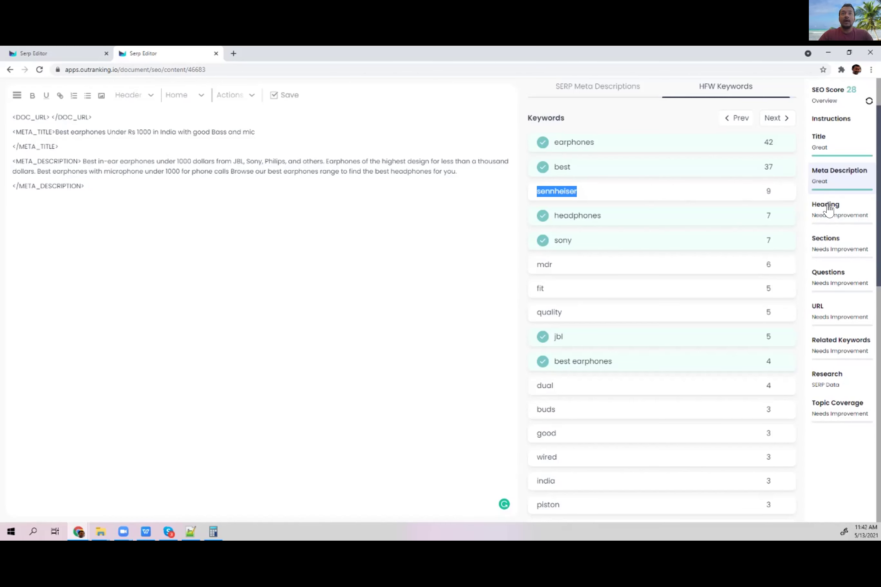
scroll(589, 188, down, 4)
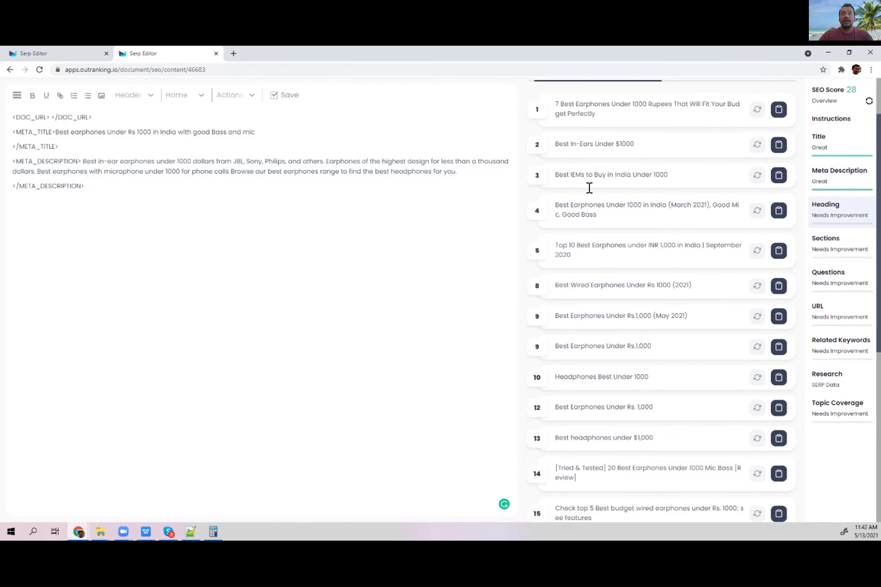
scroll(589, 188, down, 3)
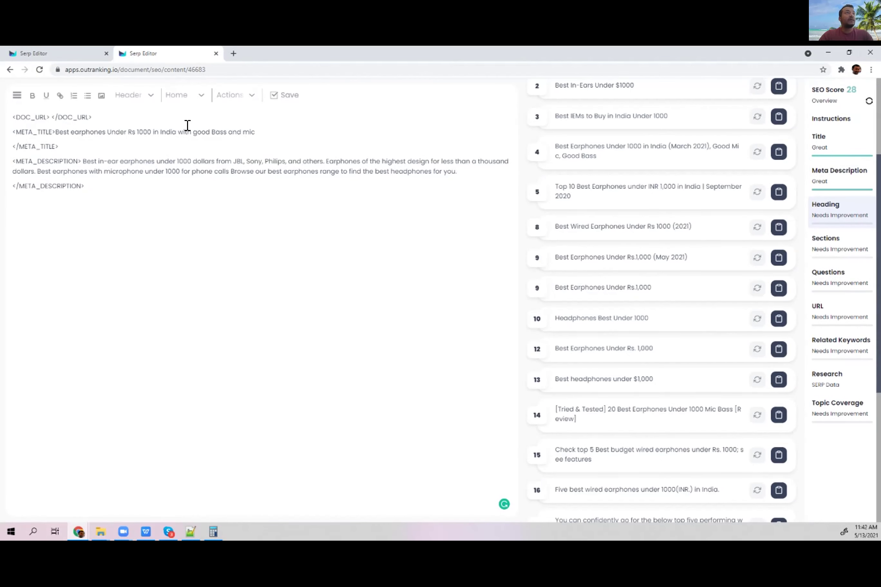
triple_click(55, 132)
key(ctrl+c)
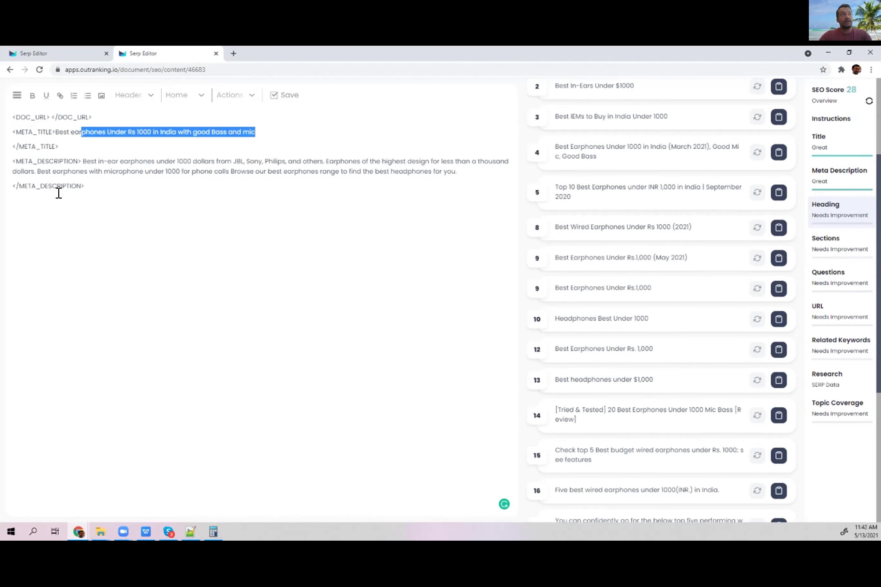
click(96, 185)
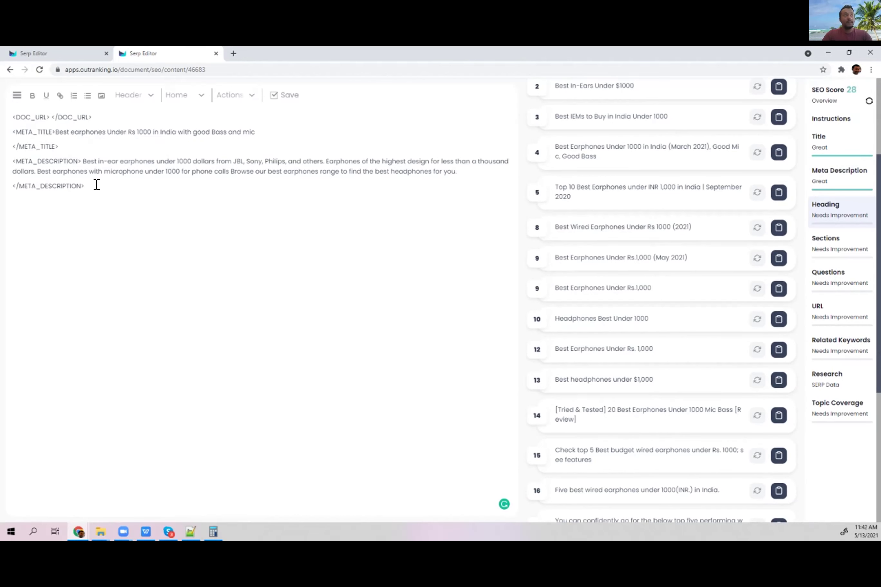
key(Return)
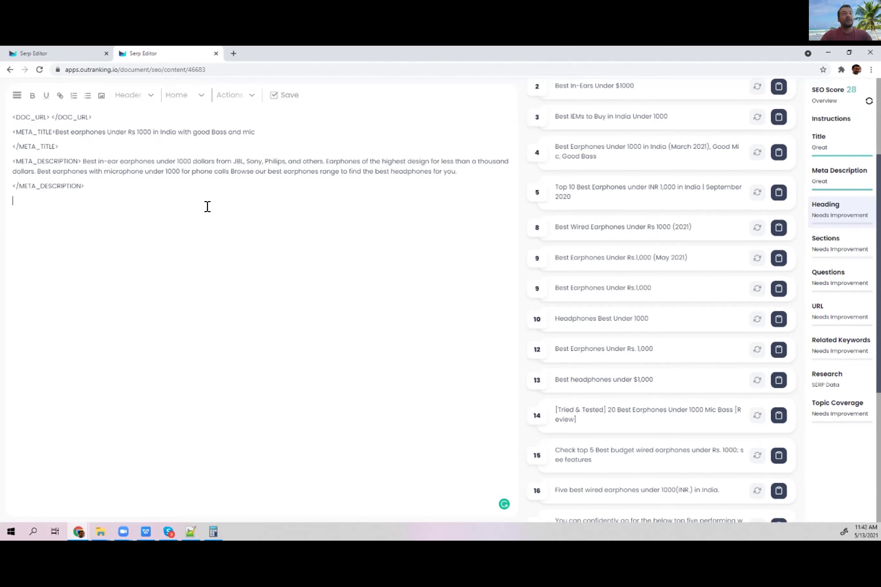
key(ctrl+v)
Format the copied title line as Heading 1 and refresh the SEO score.
click(132, 95)
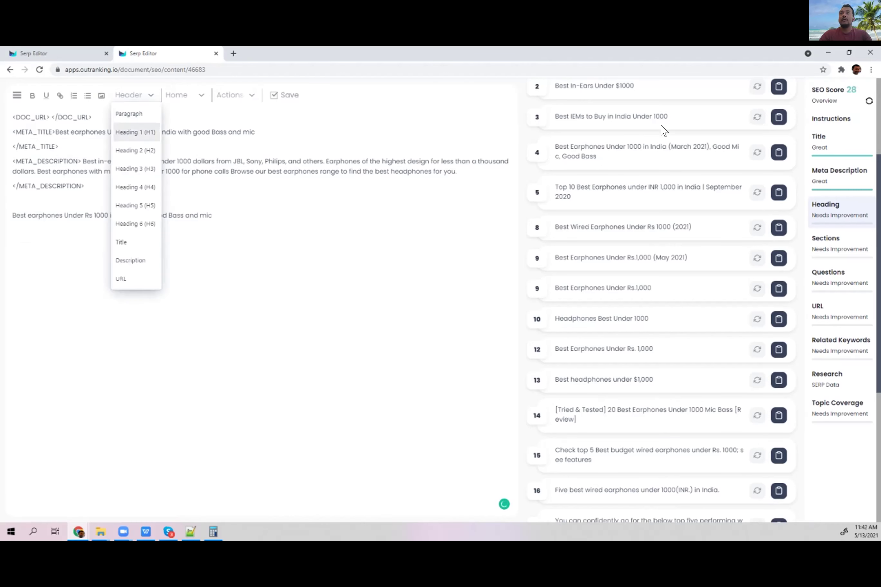
click(134, 129)
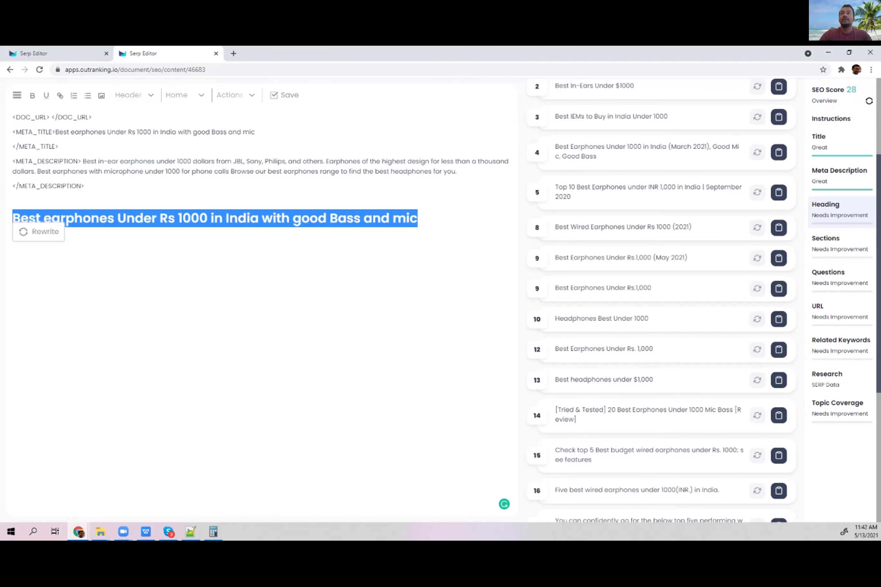
click(857, 108)
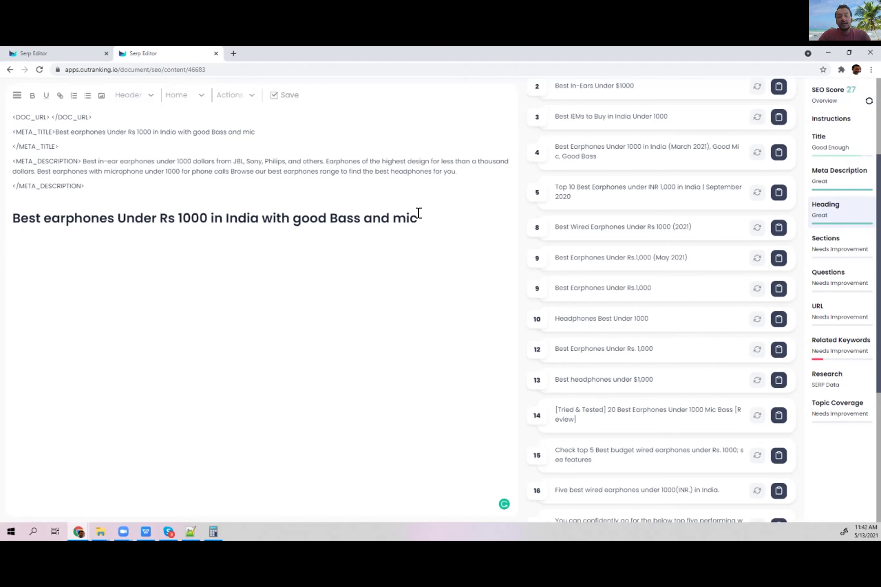
click(419, 213)
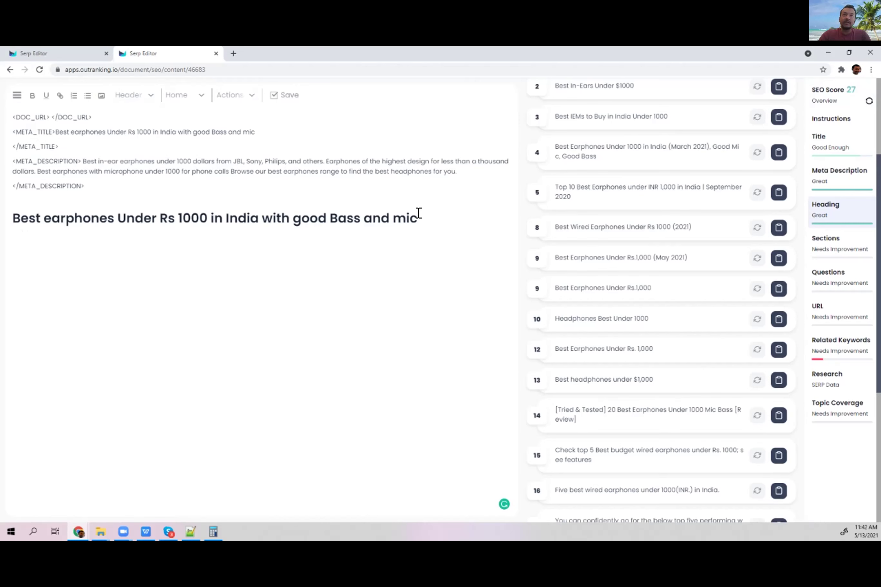
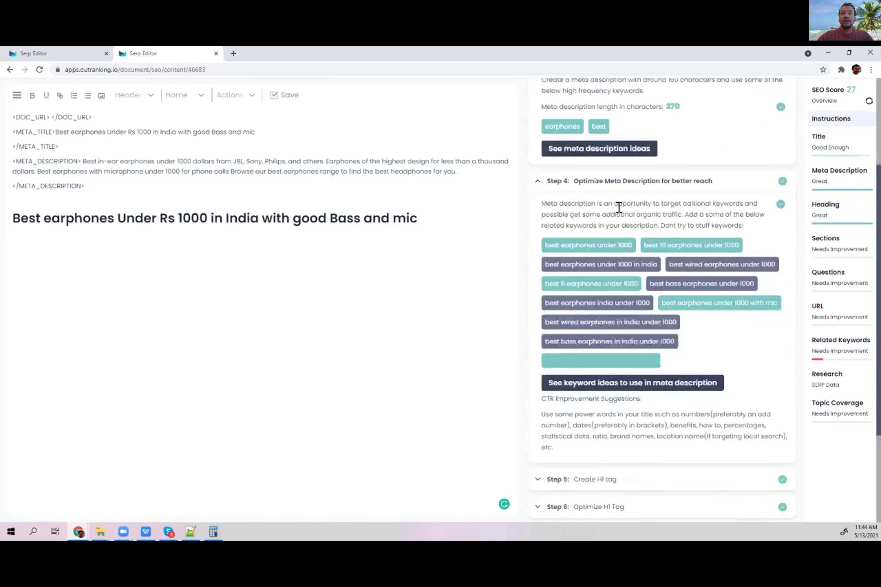
Review the Step 5 instructions for creating the H1 tag and the high-frequency keywords for the heading.
scroll(624, 347, down, 3)
click(595, 337)
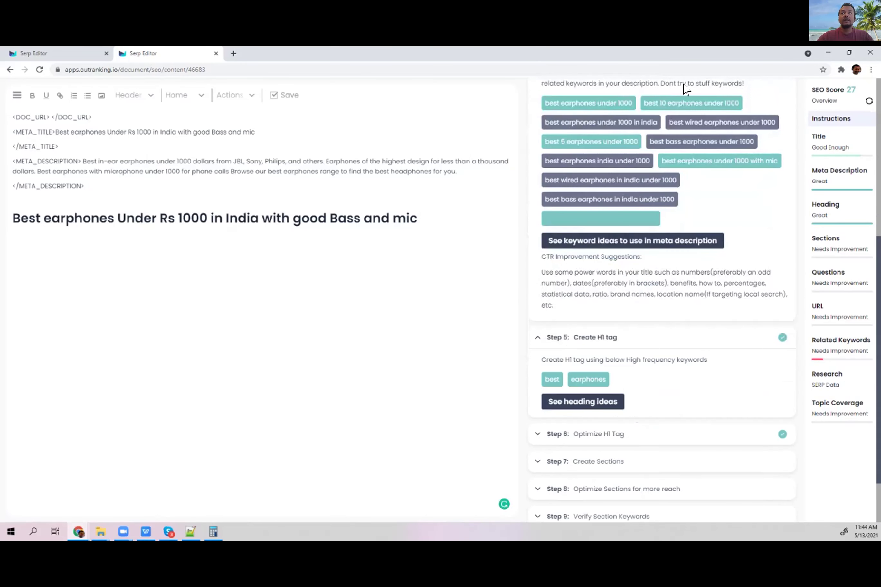
scroll(686, 91, down, 2)
scroll(659, 261, down, 10)
scroll(678, 314, up, 10)
click(725, 154)
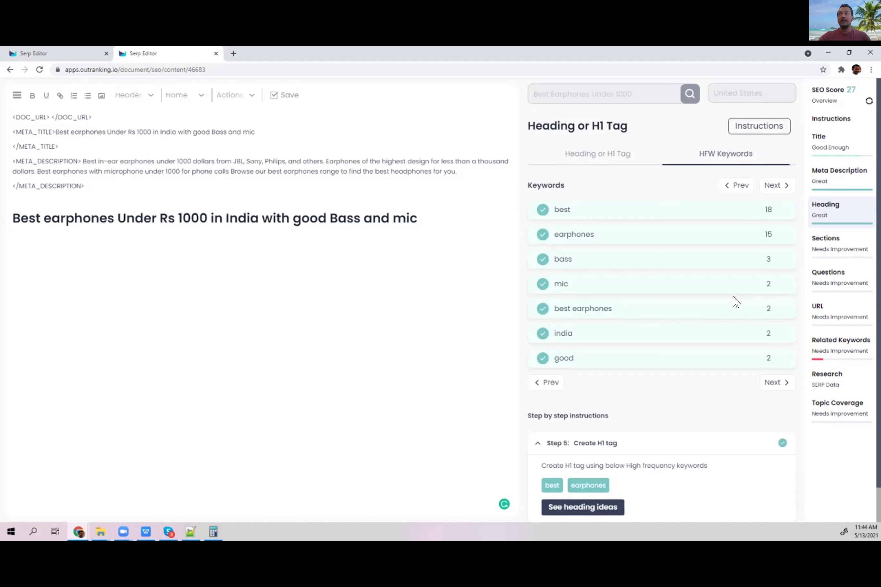
Add a blank line below the H1 heading and inspect the subheadings of the Mi Dual Driver section in the suggested outline.
click(823, 243)
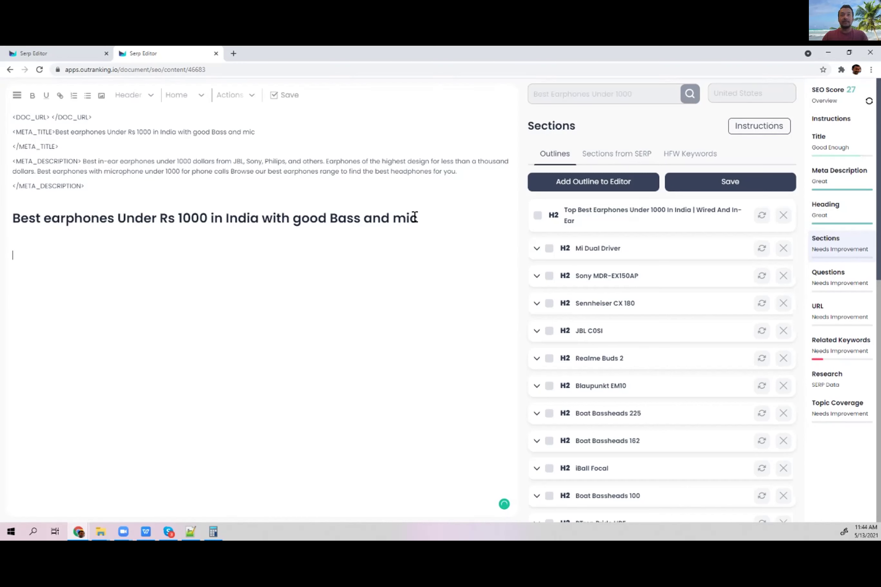
key(Return)
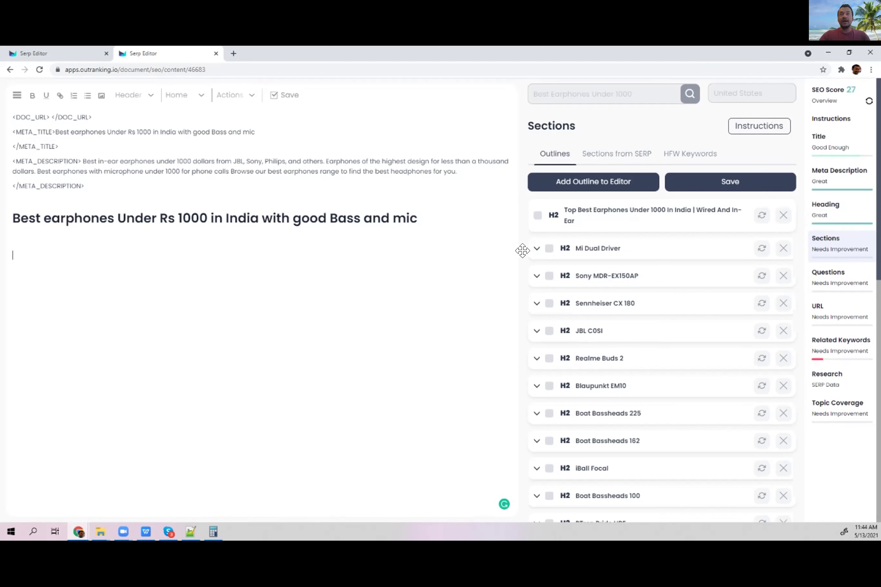
click(535, 250)
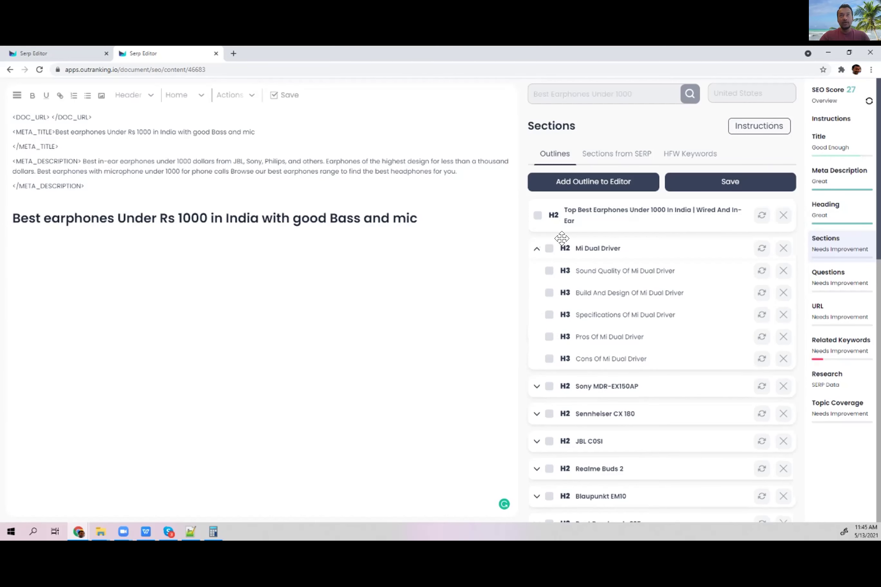
click(536, 249)
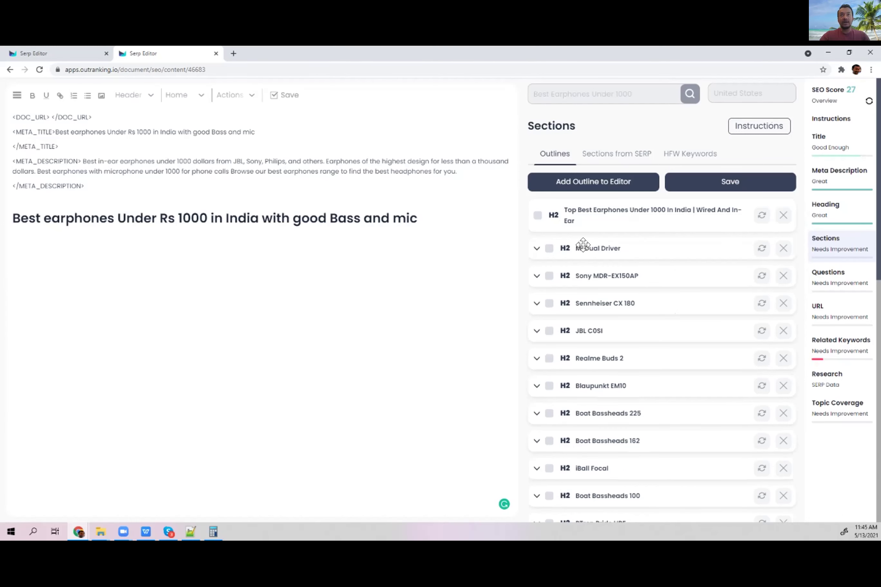
click(534, 250)
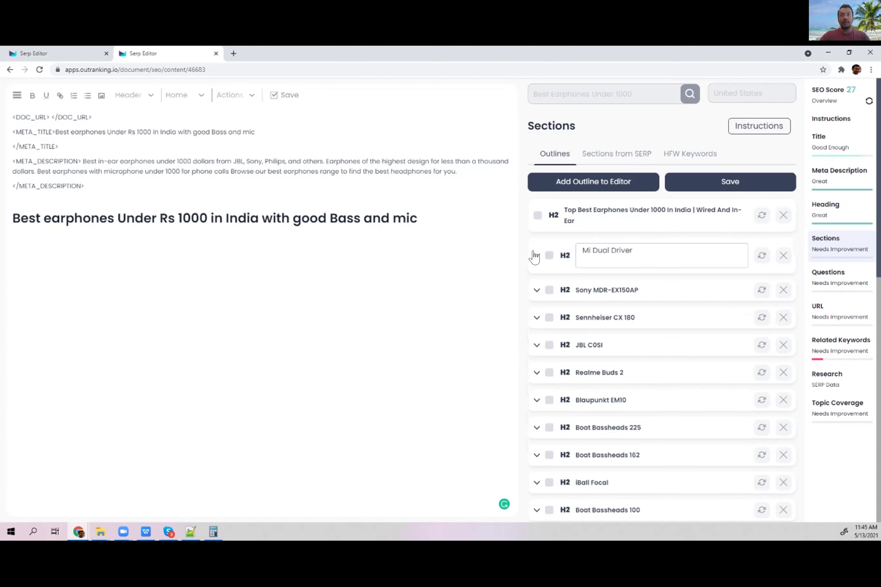
Select the Mi Dual Driver and Sony MDR-EX150AP outline sections with all their H3 subheadings.
click(533, 251)
click(611, 259)
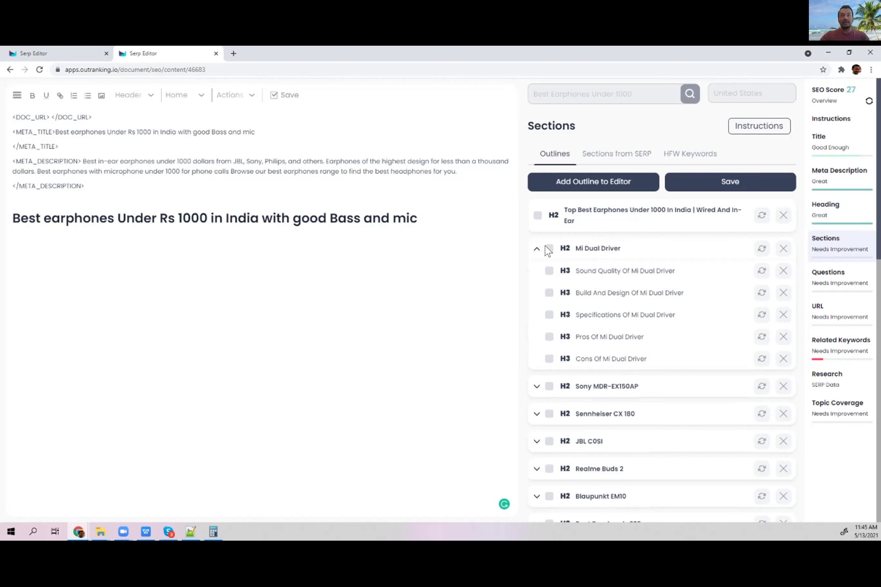
click(549, 385)
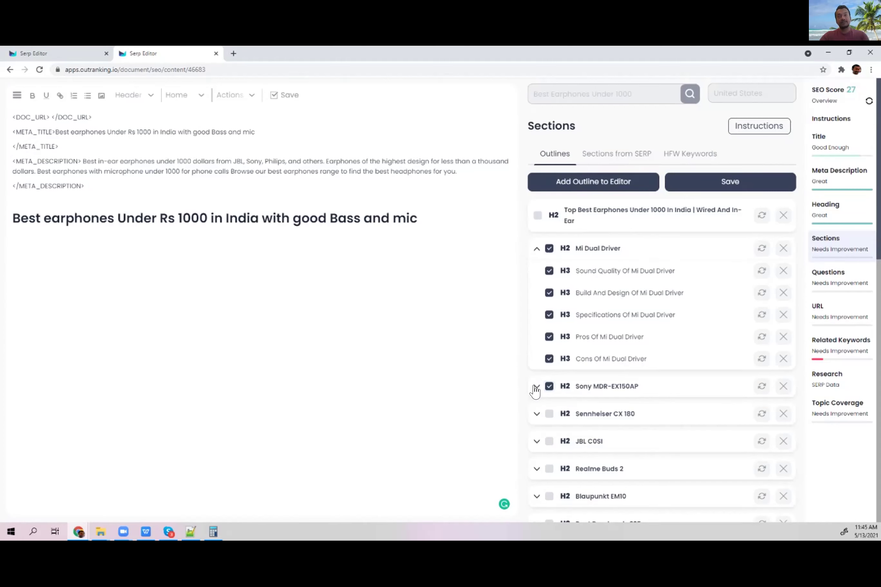
click(535, 387)
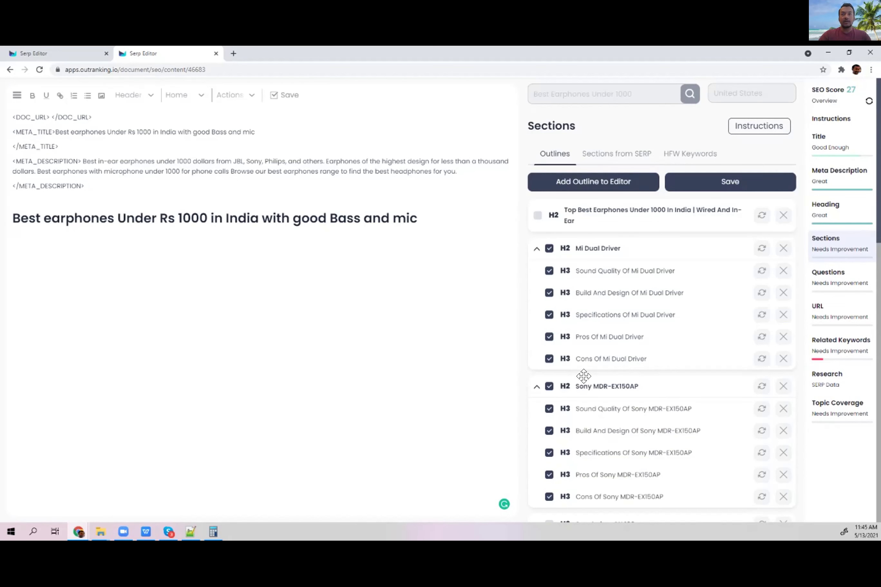
Examine the remaining outline headings for usable sections, including the subheadings under "List of Top 15 Earphones Under 1000".
scroll(584, 376, down, 8)
scroll(583, 376, down, 6)
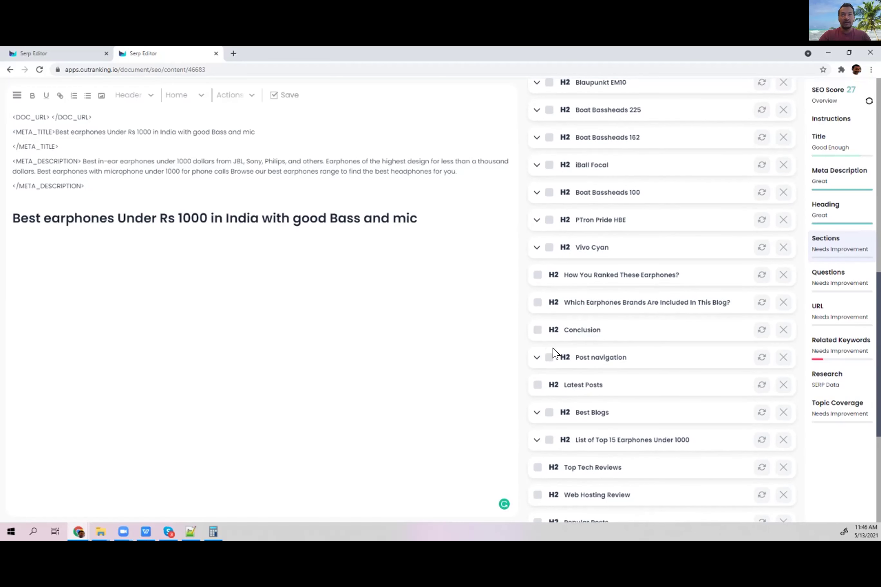
scroll(603, 364, down, 3)
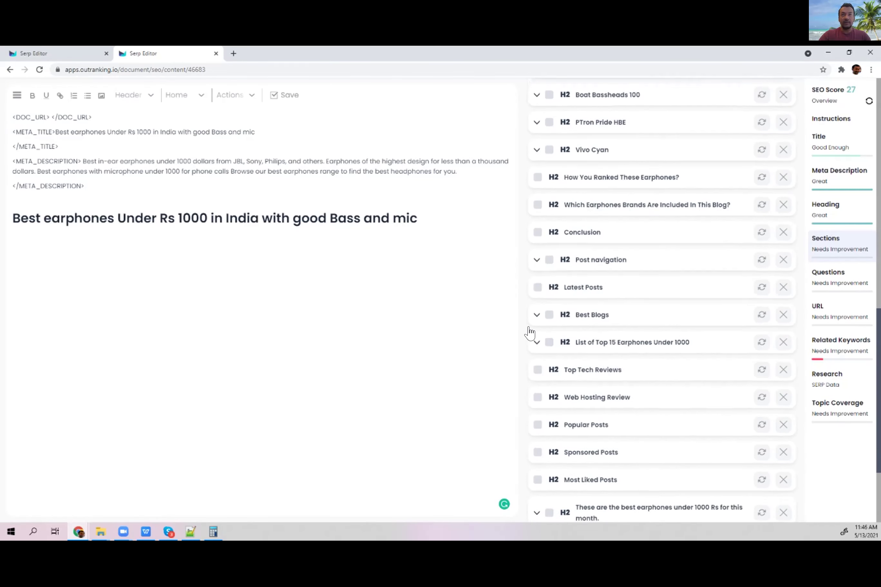
click(531, 335)
scroll(649, 412, down, 5)
scroll(650, 318, down, 4)
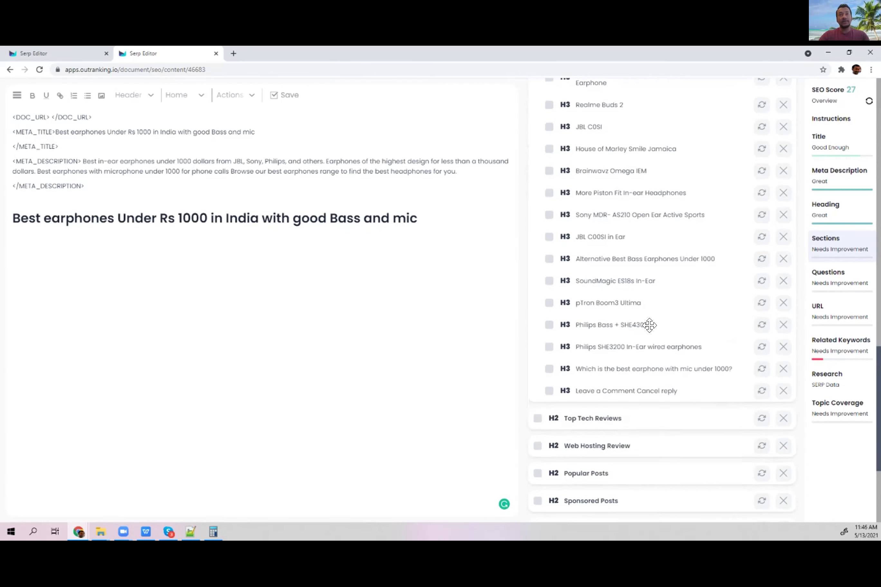
scroll(649, 325, up, 2)
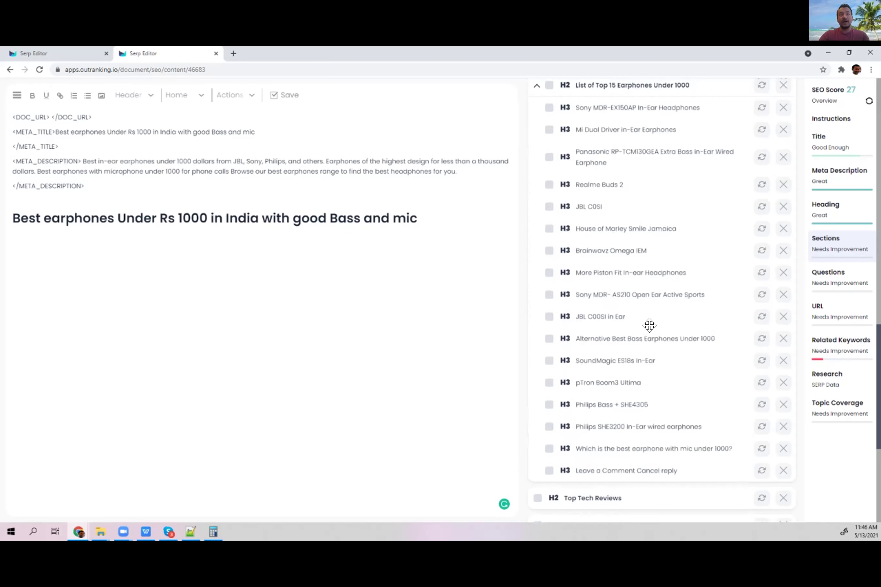
scroll(649, 325, down, 3)
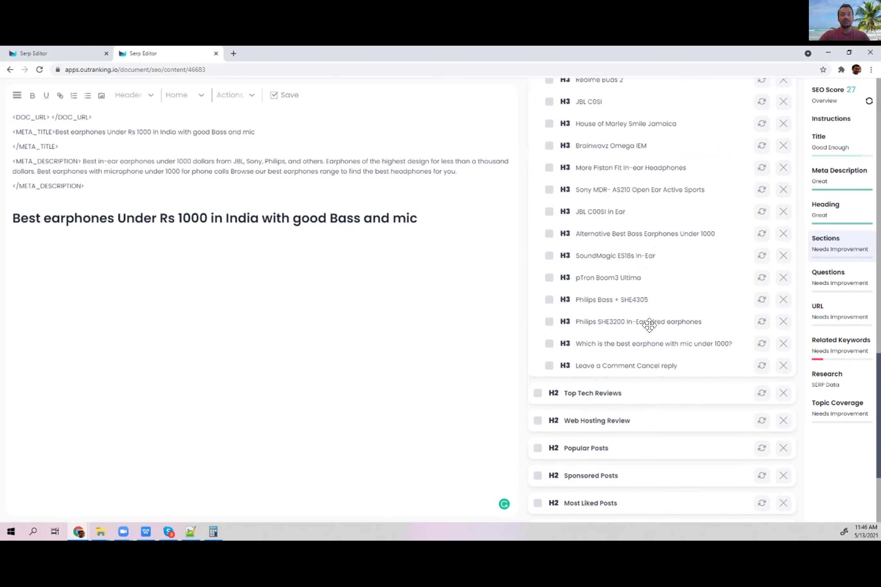
scroll(649, 324, down, 2)
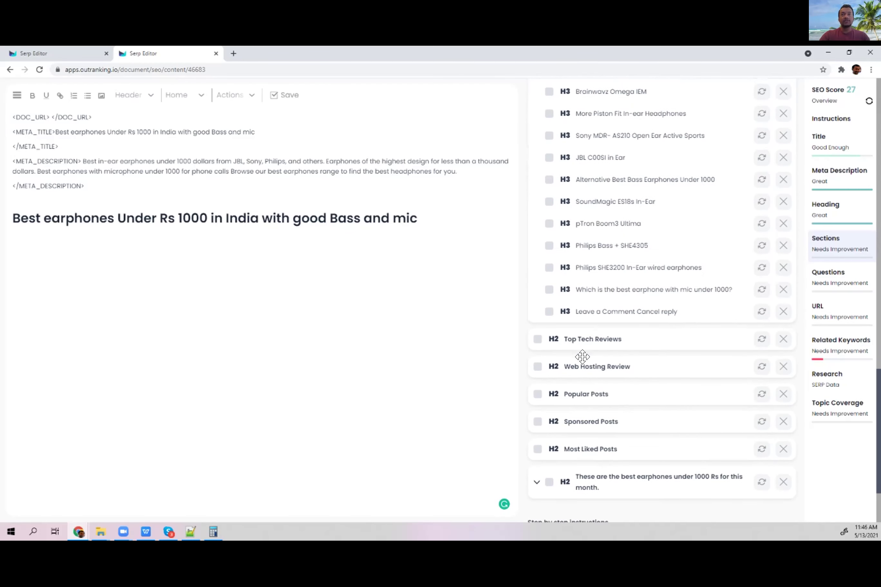
scroll(592, 239, down, 2)
scroll(579, 238, up, 10)
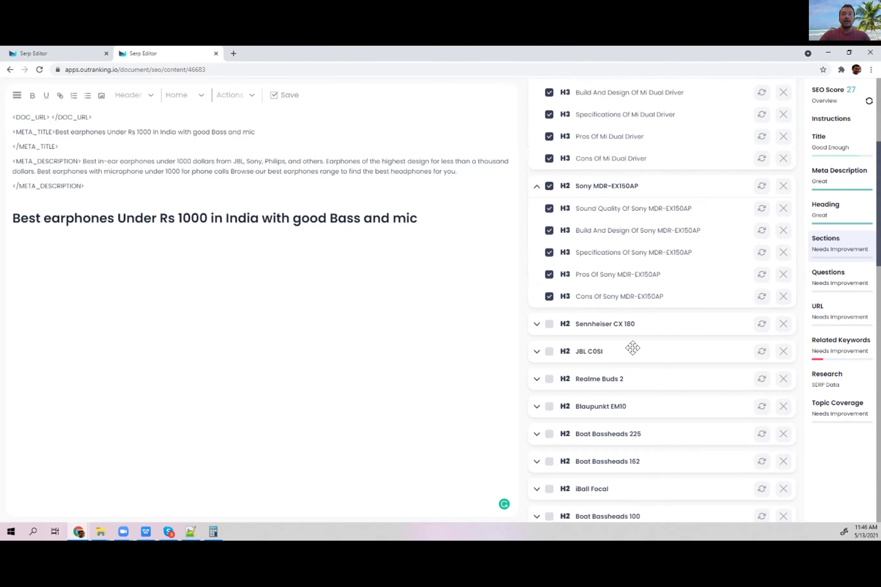
scroll(632, 347, up, 5)
scroll(632, 347, down, 15)
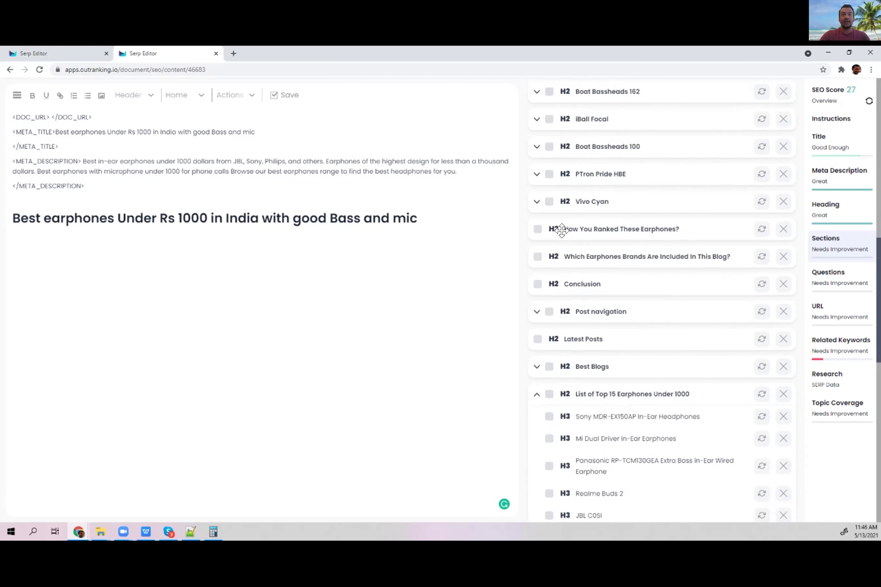
Select the suggested outline sections from Sennheiser CX 180 through iBall Focal and add the selected outline to the editor.
scroll(530, 243, up, 15)
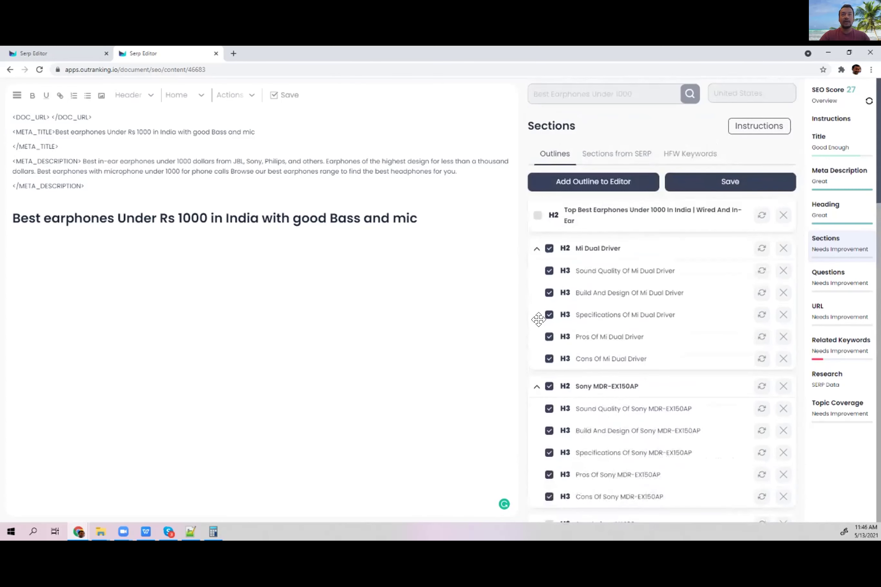
click(534, 313)
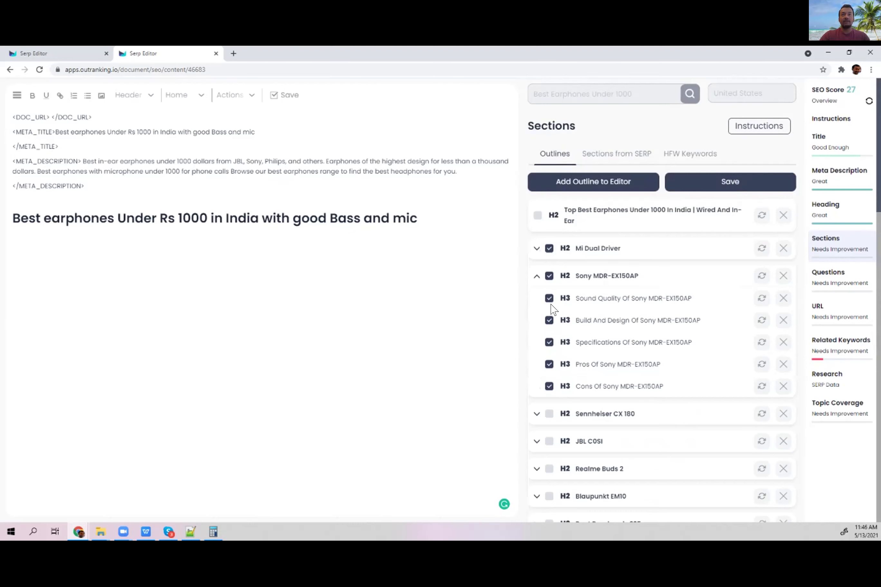
click(537, 276)
click(549, 303)
click(549, 330)
click(550, 388)
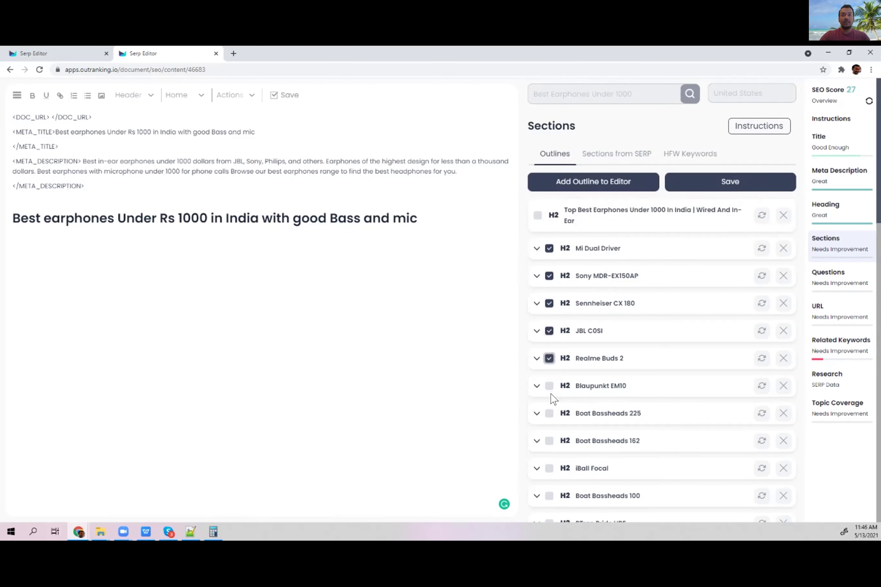
click(549, 414)
click(548, 442)
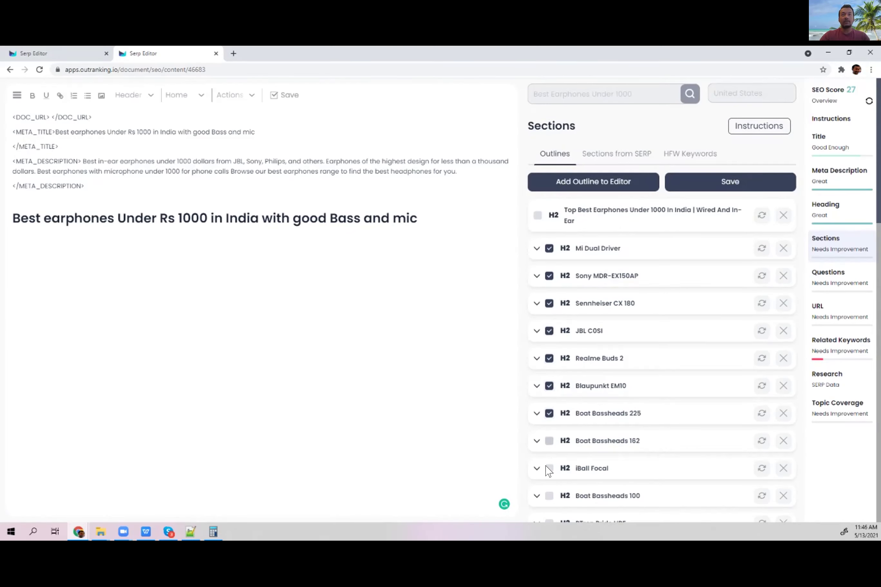
click(549, 469)
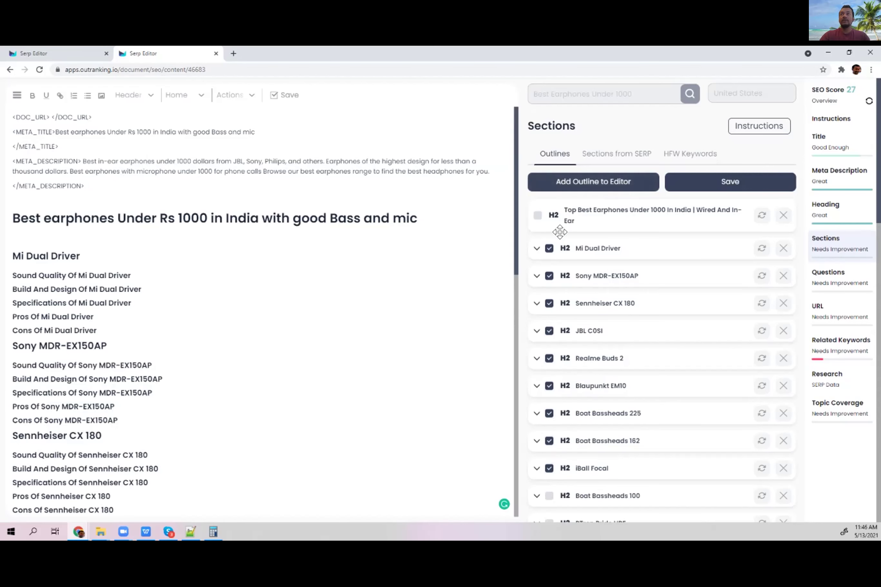
Refresh the SEO score with the outline in place and view the competitor sections taken from the SERP.
click(869, 101)
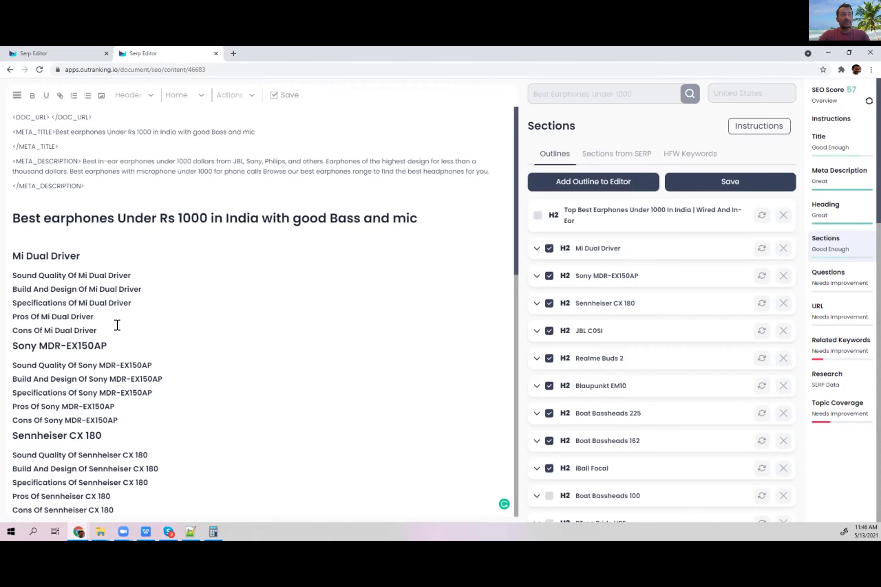
scroll(118, 325, down, 8)
scroll(117, 325, up, 8)
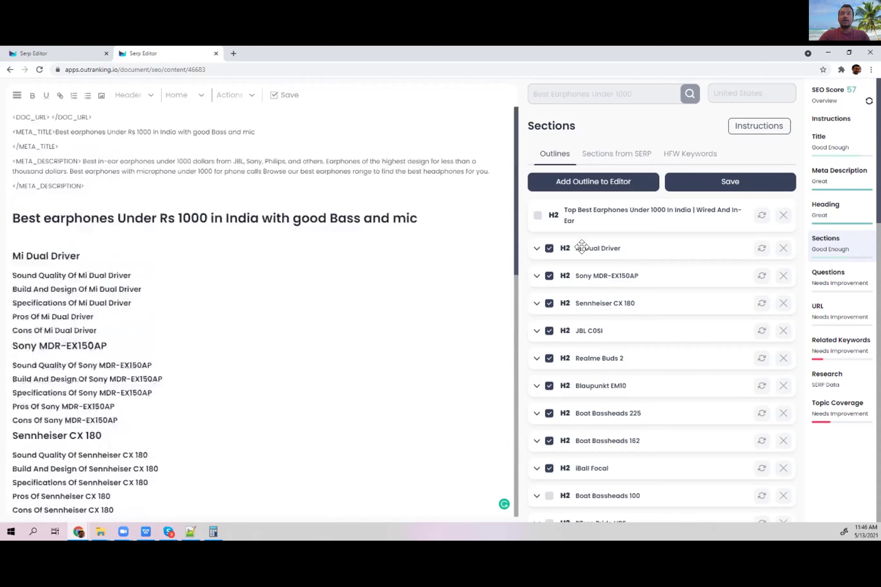
click(719, 189)
click(617, 153)
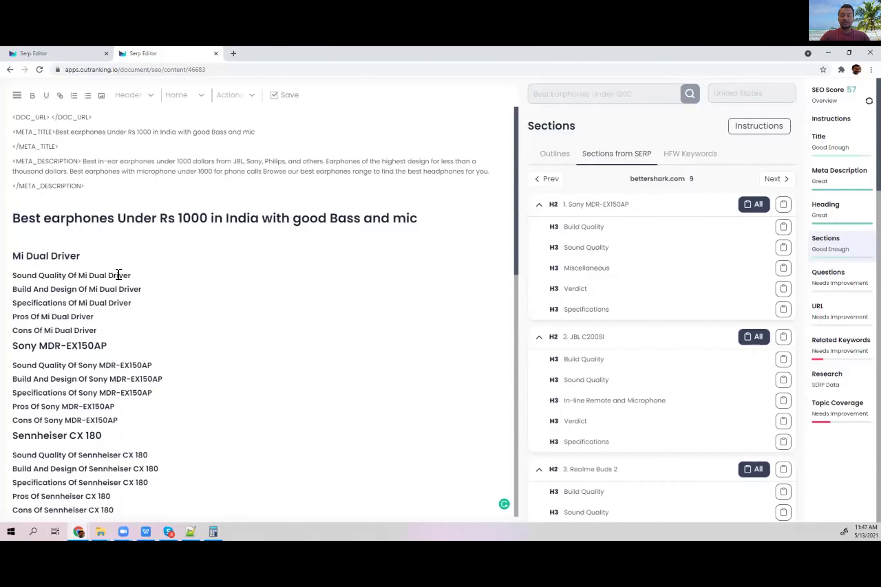
Remove "Of Mi Dual Driver" from the Sound Quality and Build And Design subheadings in the article.
key(ctrl+shift+Left)
key(ctrl+shift+Left)
key(ctrl+shift+Left)
key(ctrl+shift+Left)
key(BackSpace)
click(140, 288)
key(ctrl+shift+Left)
key(ctrl+shift+Left)
key(ctrl+shift+Left)
key(ctrl+shift+Left)
key(ctrl+c)
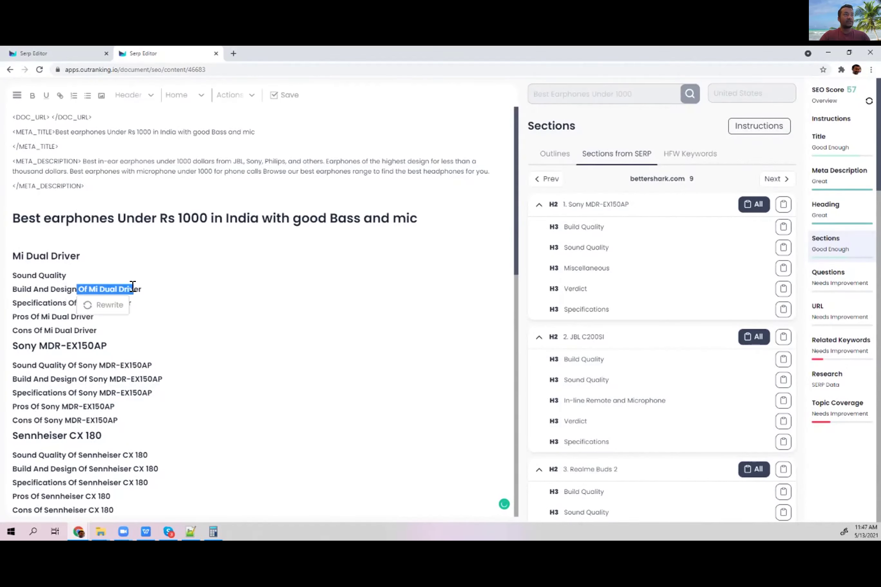
key(BackSpace)
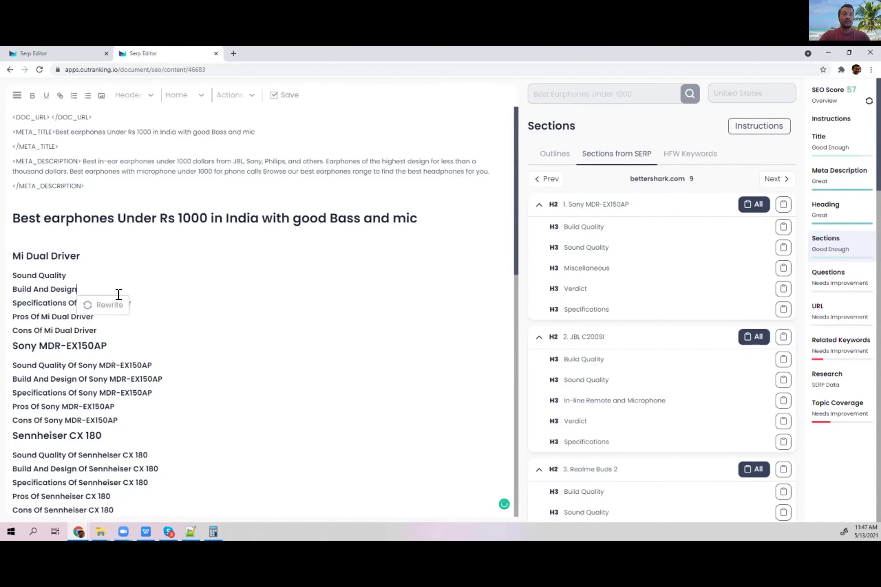
Restore "Of Mi Dual Driver" at the end of the shortened Sound Quality and Build And Design subheadings.
key(Up)
key(End)
key(ctrl+shift+Left)
key(ctrl+shift+Left)
key(ctrl+shift+Left)
key(ctrl+shift+Left)
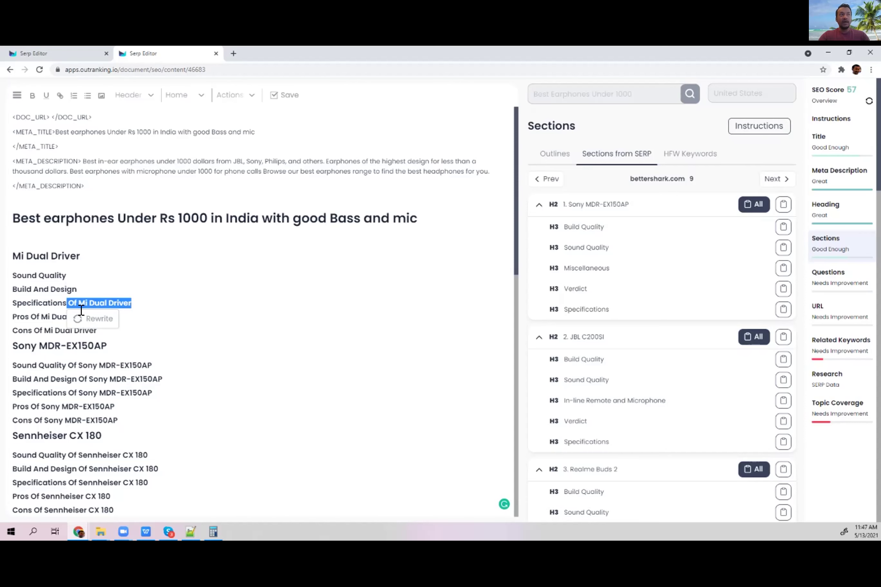
key(Down)
key(Down)
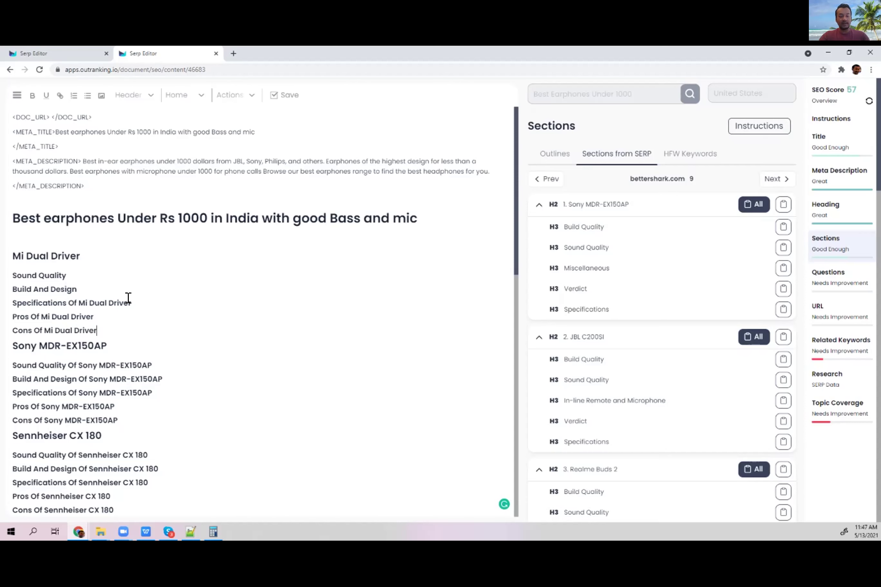
key(Up)
key(ctrl+v)
key(Up)
key(ctrl+v)
key(shift+Home)
click(97, 300)
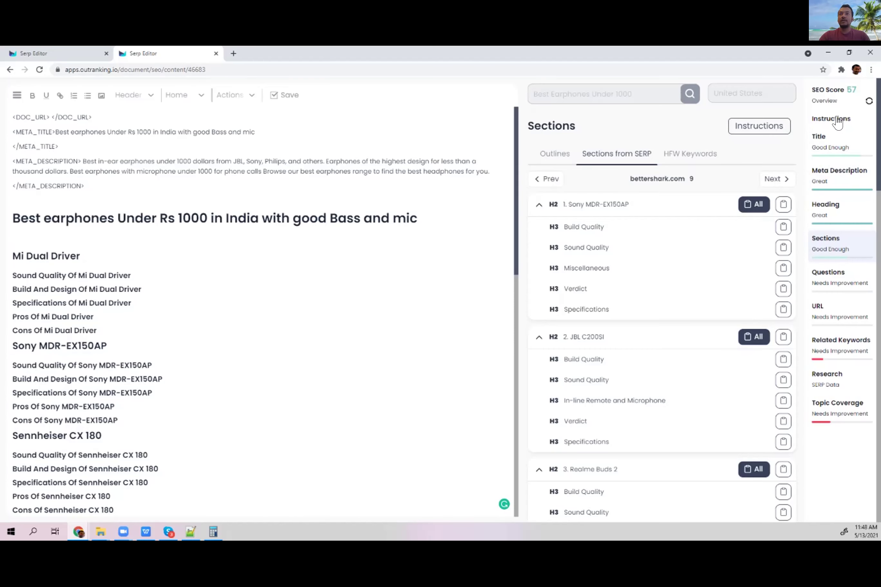
Review the Step 8 instructions for the related keywords recommended for use in the sections.
scroll(720, 261, down, 3)
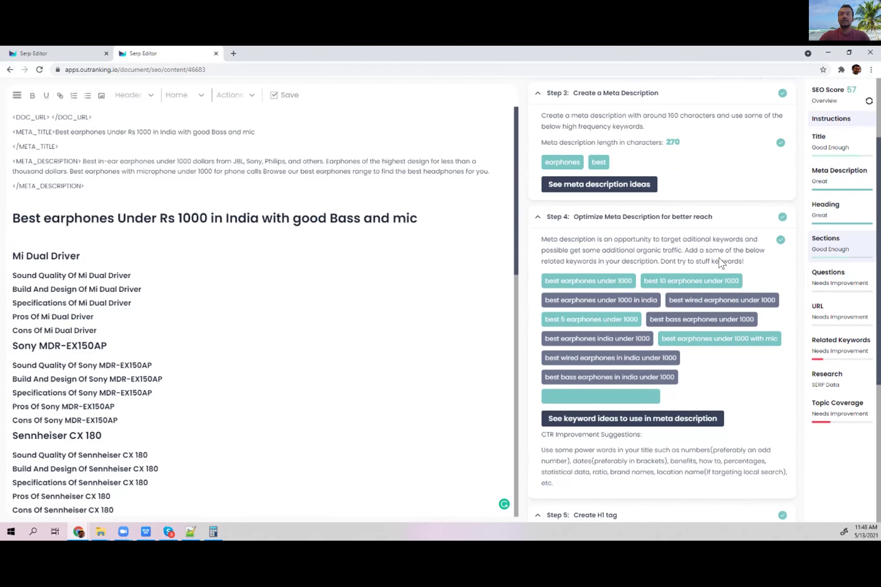
scroll(644, 440, down, 10)
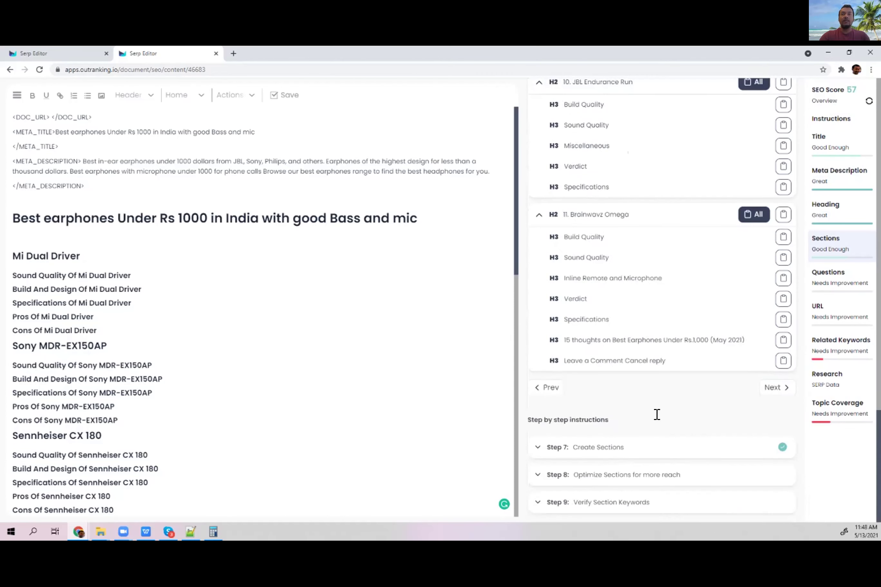
click(645, 475)
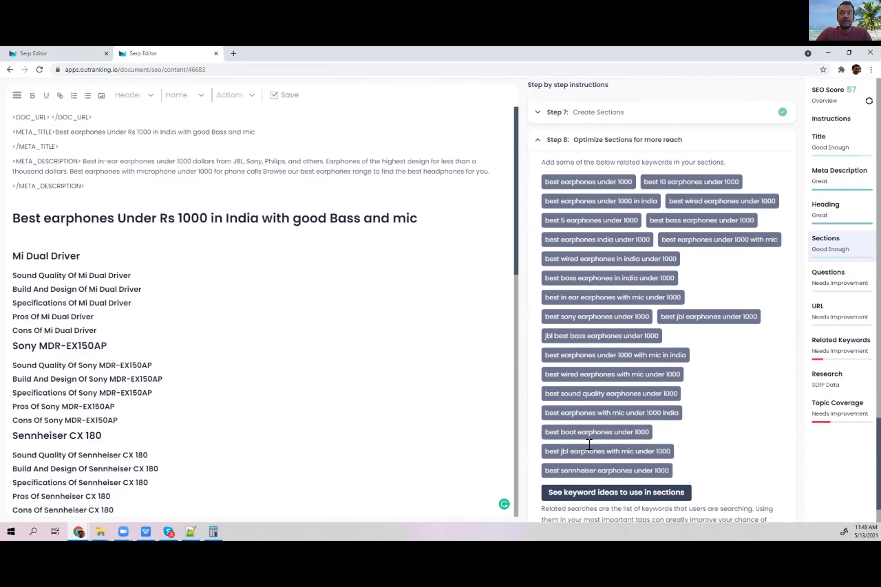
drag(551, 428, 638, 408)
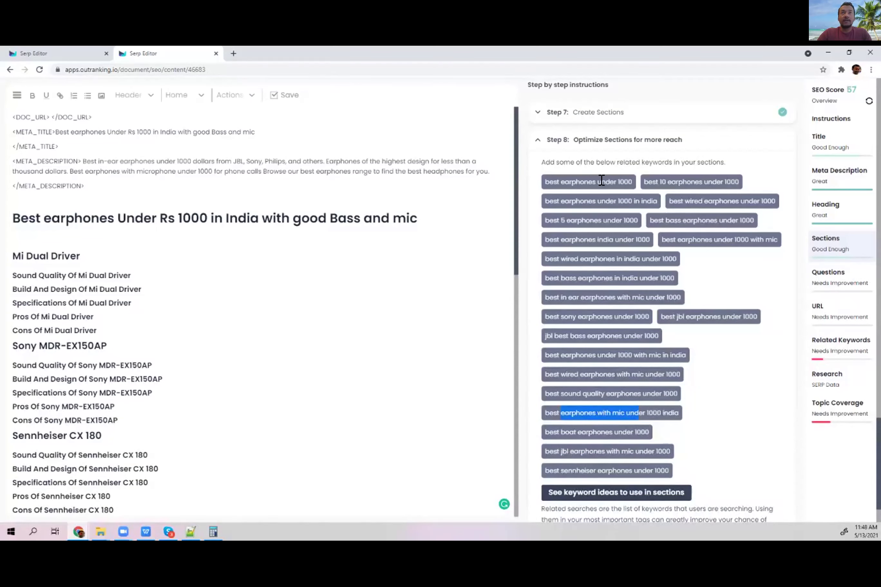
click(543, 178)
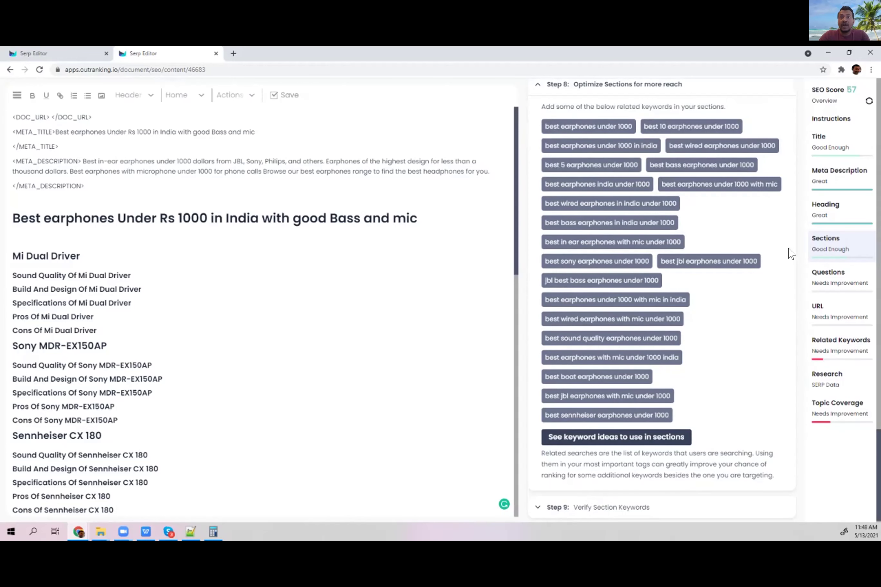
Browse the People also ask questions and add a blank line below the H1 heading for them.
click(828, 282)
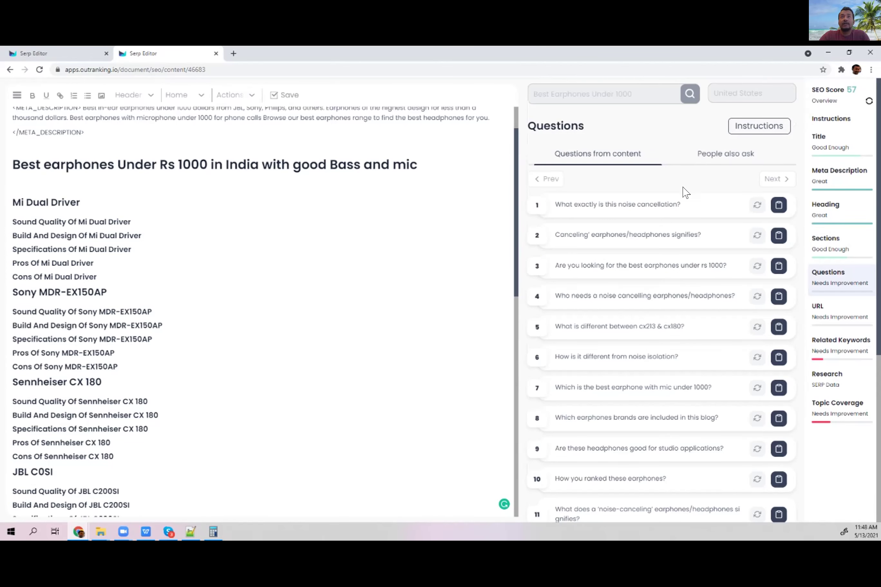
click(698, 154)
scroll(652, 309, down, 8)
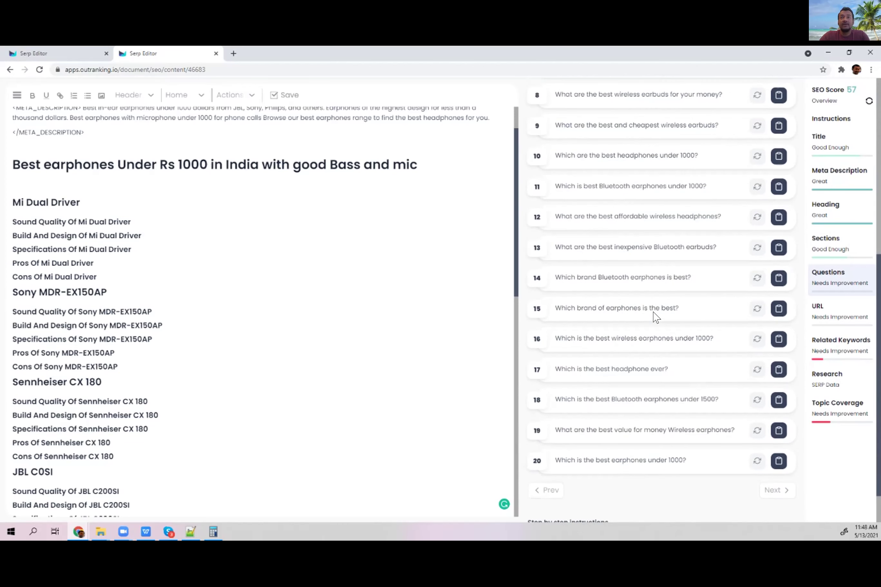
scroll(658, 326, up, 5)
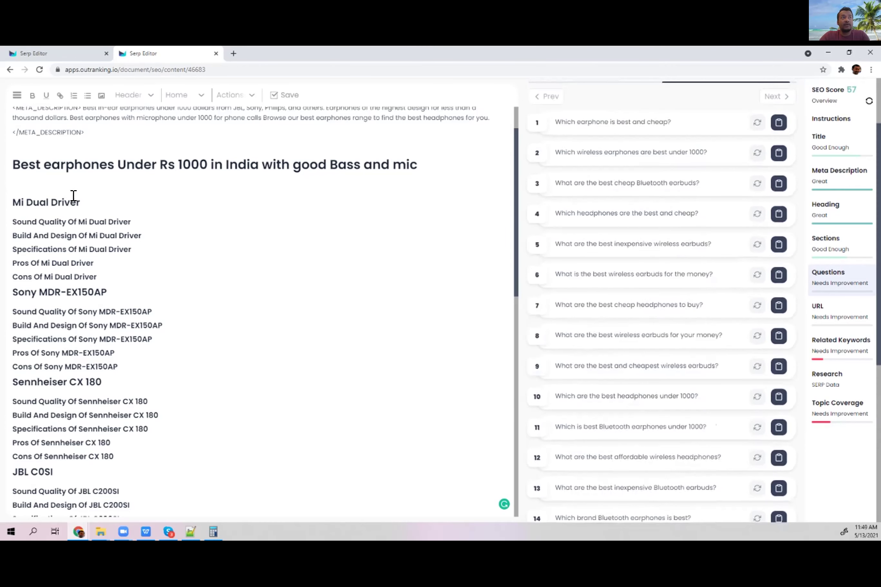
click(17, 172)
key(Return)
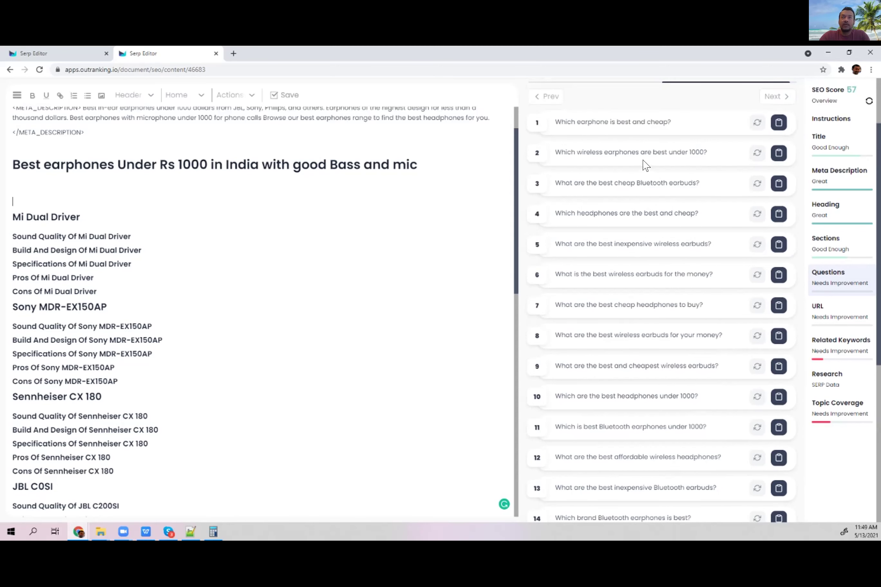
Insert the first eight People also ask questions below the H1 heading.
scroll(644, 165, up, 2)
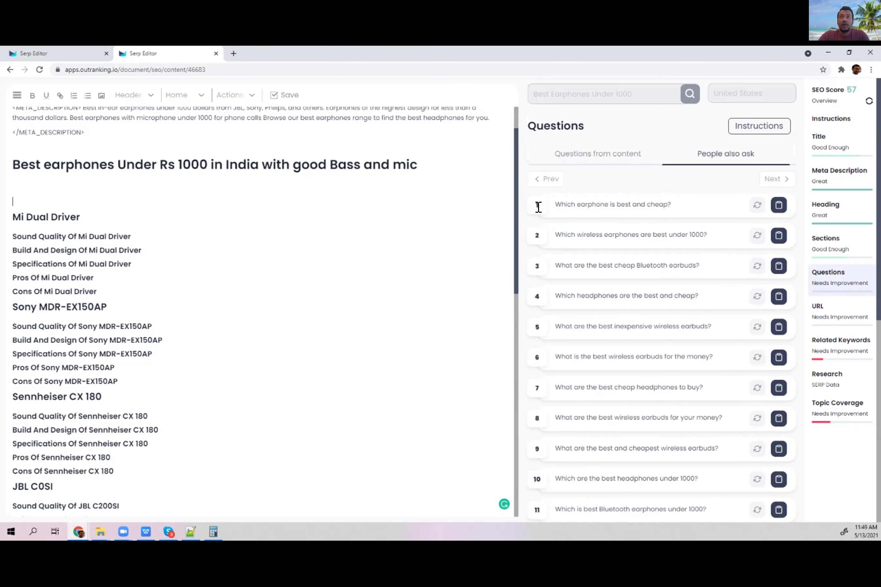
click(779, 205)
click(779, 235)
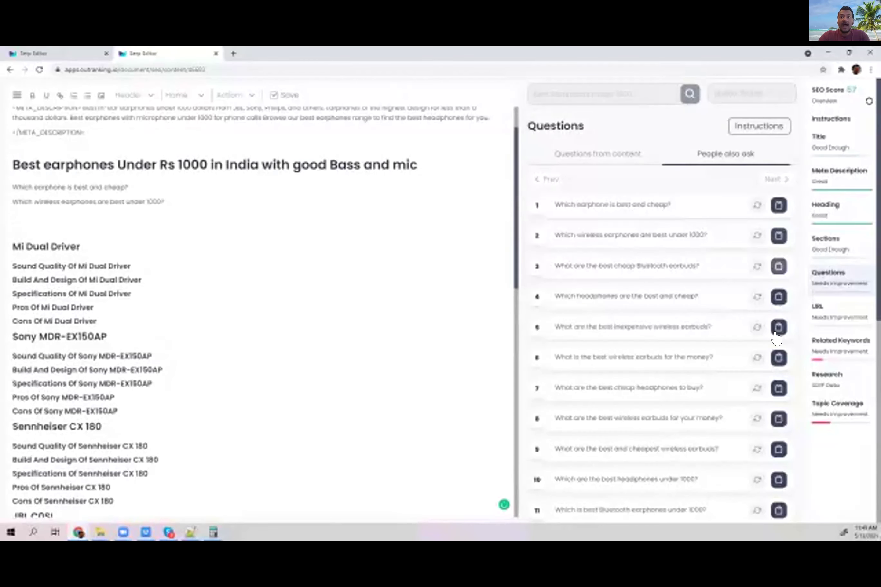
click(779, 266)
click(779, 296)
click(777, 358)
click(778, 388)
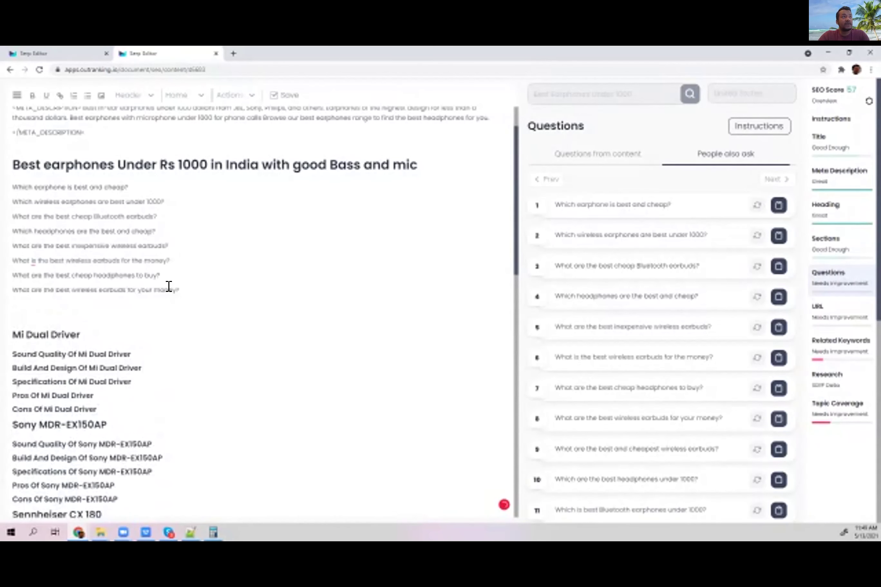
Format the eight inserted questions as subheadings and refresh the SEO score.
drag(180, 289, 249, 93)
click(235, 94)
click(177, 289)
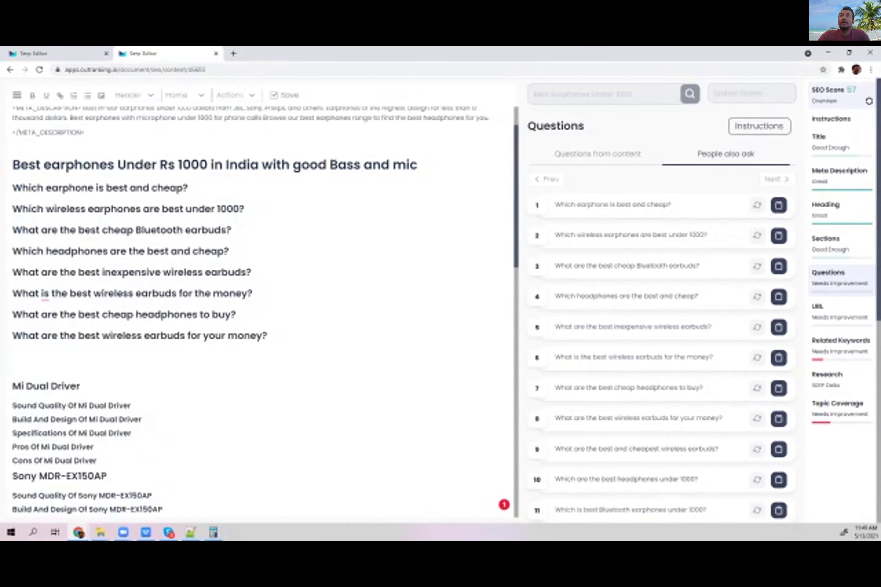
click(868, 102)
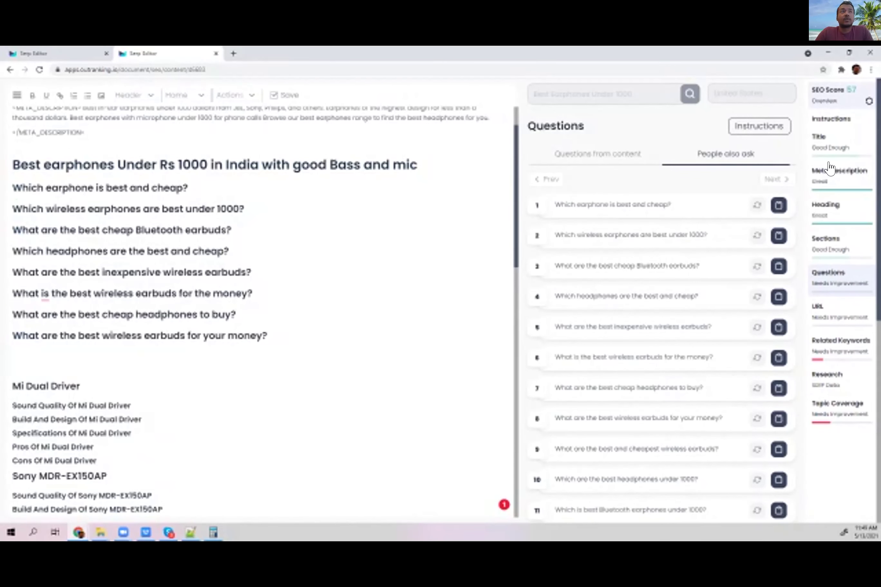
Compare the SEO scores, authority, backlinks and word counts of the competing domains in the research data.
click(835, 383)
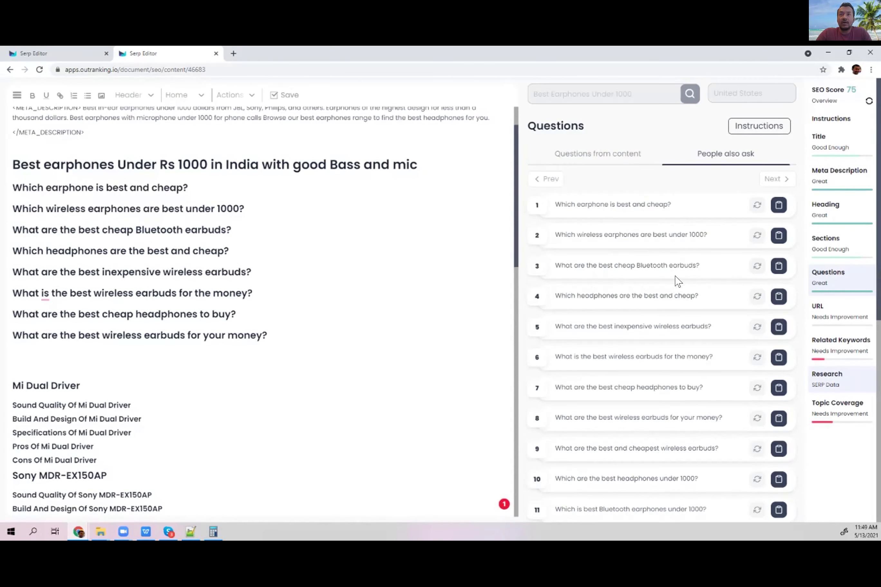
scroll(676, 359, down, 1)
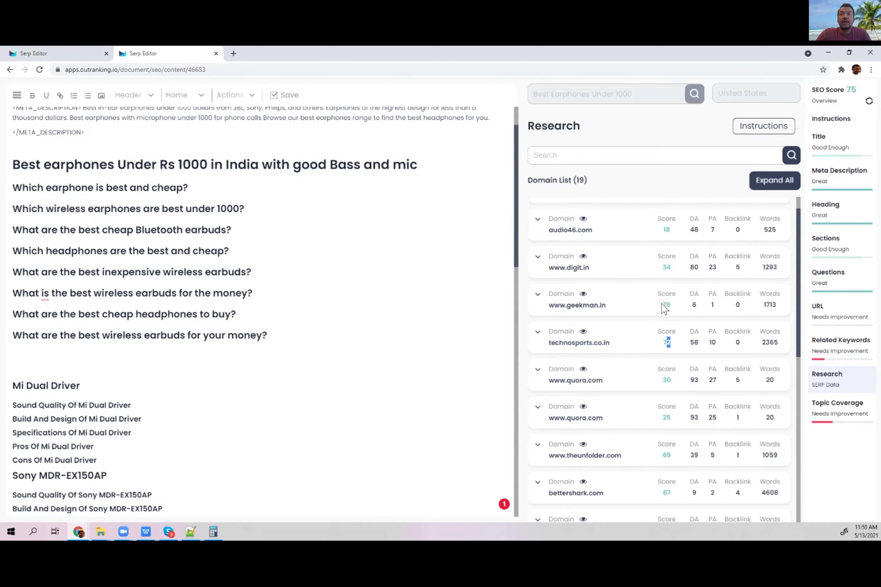
scroll(663, 383, down, 6)
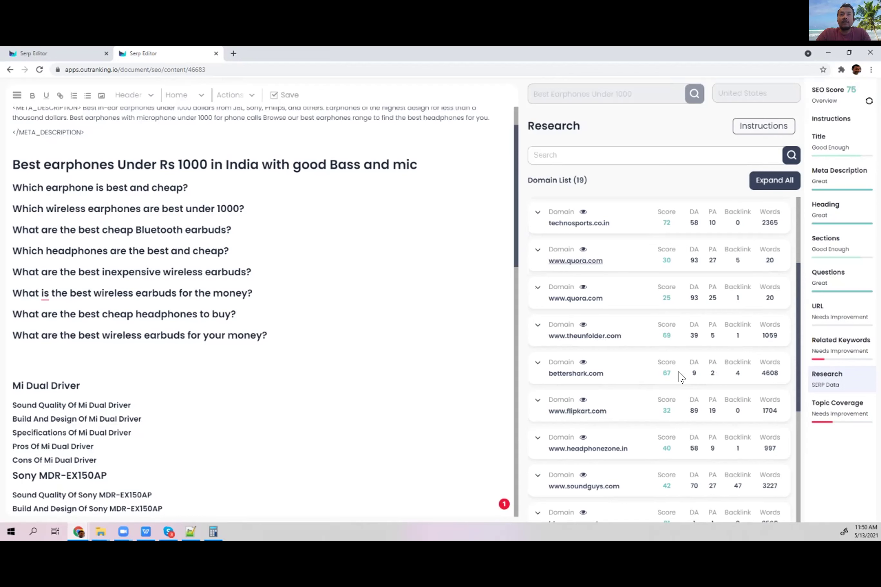
scroll(670, 383, down, 1)
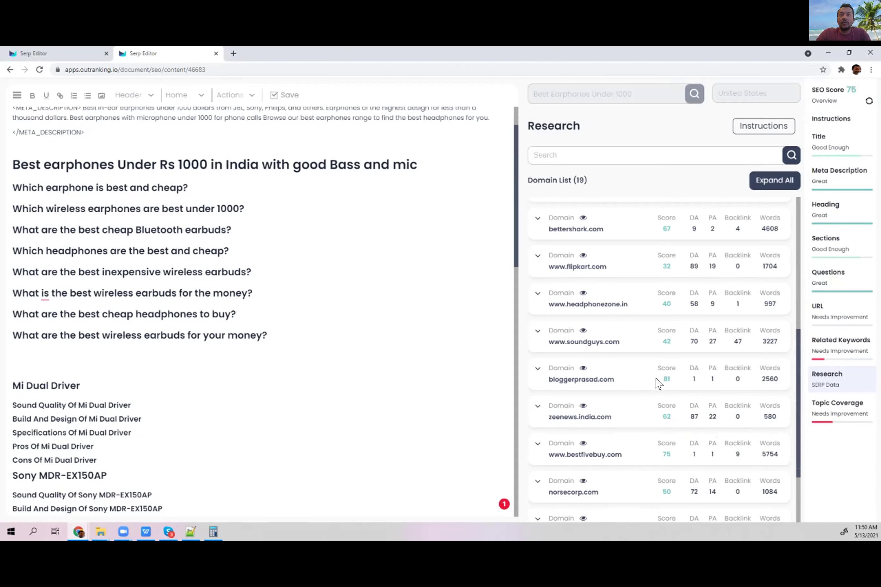
drag(670, 379, 654, 375)
scroll(661, 378, down, 3)
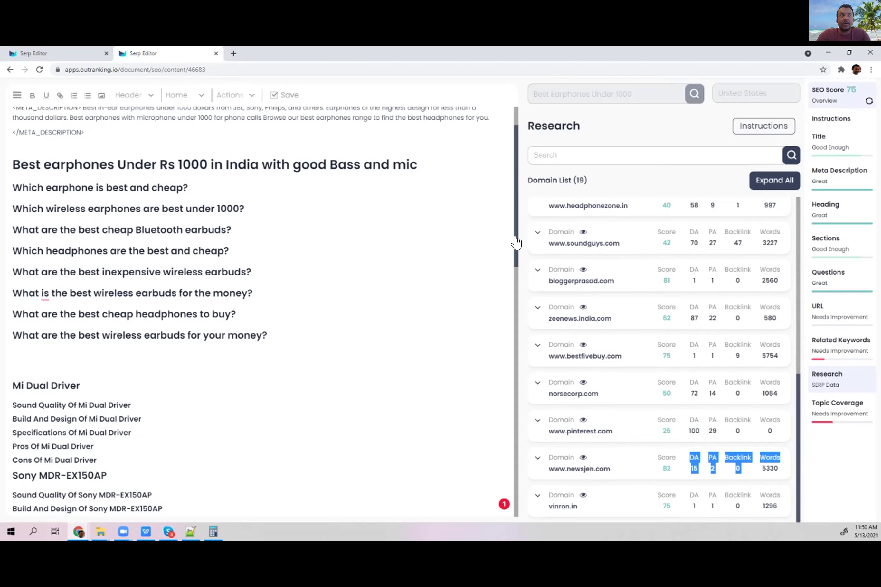
Delete the extra blank line above the Mi Dual Driver heading and open the topic coverage list.
click(145, 347)
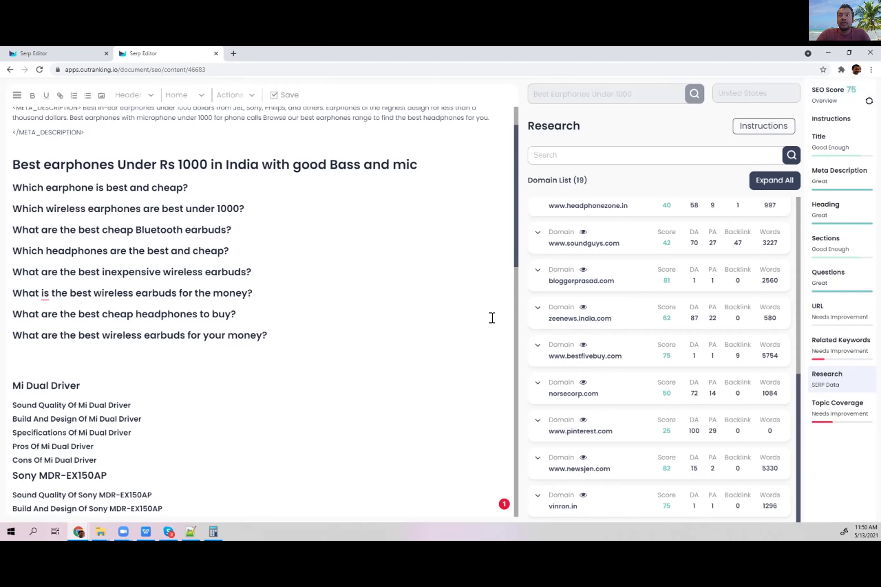
key(BackSpace)
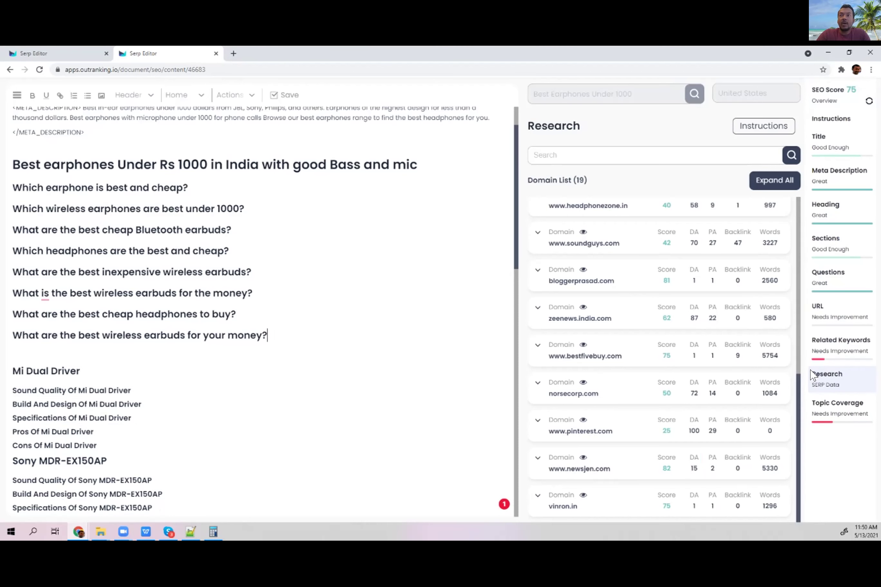
click(833, 413)
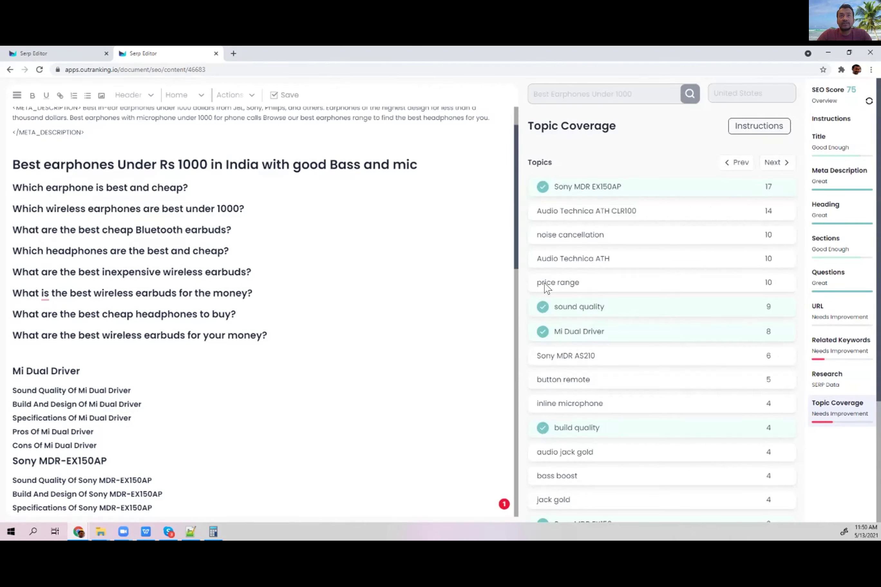
Review the topic coverage list for uncovered topics such as price range, Audio Technica ATH CLR100, button remote and inline microphone, including the following page.
drag(538, 288, 605, 270)
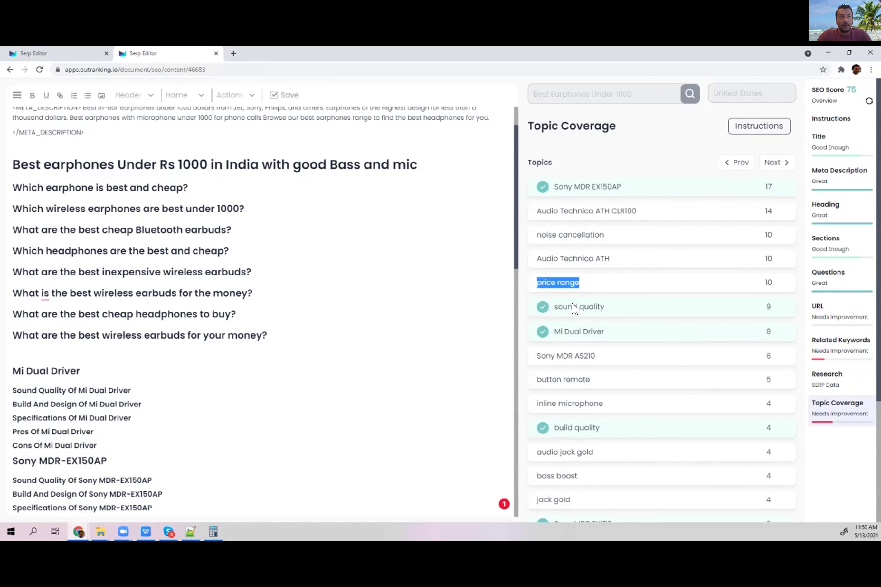
click(338, 332)
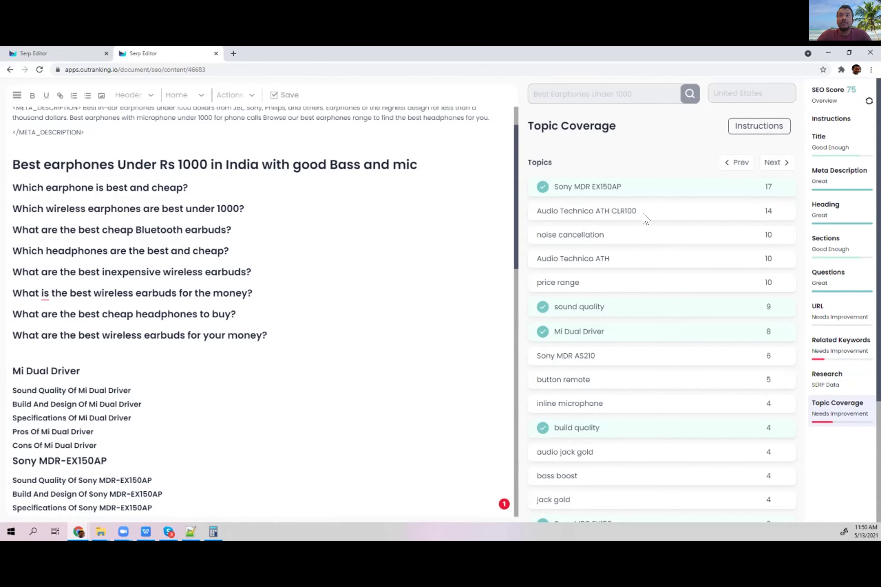
triple_click(537, 211)
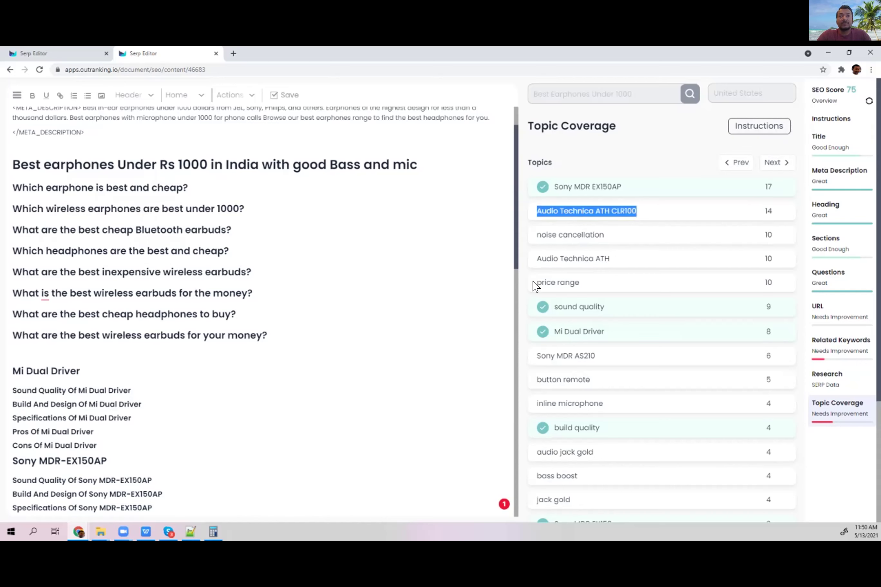
drag(565, 283, 579, 283)
click(575, 383)
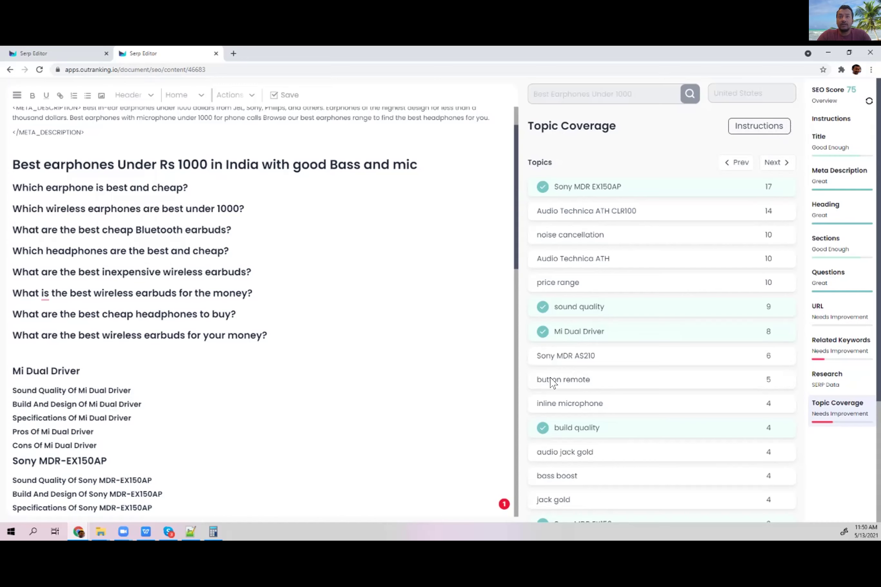
drag(535, 382, 633, 383)
click(636, 384)
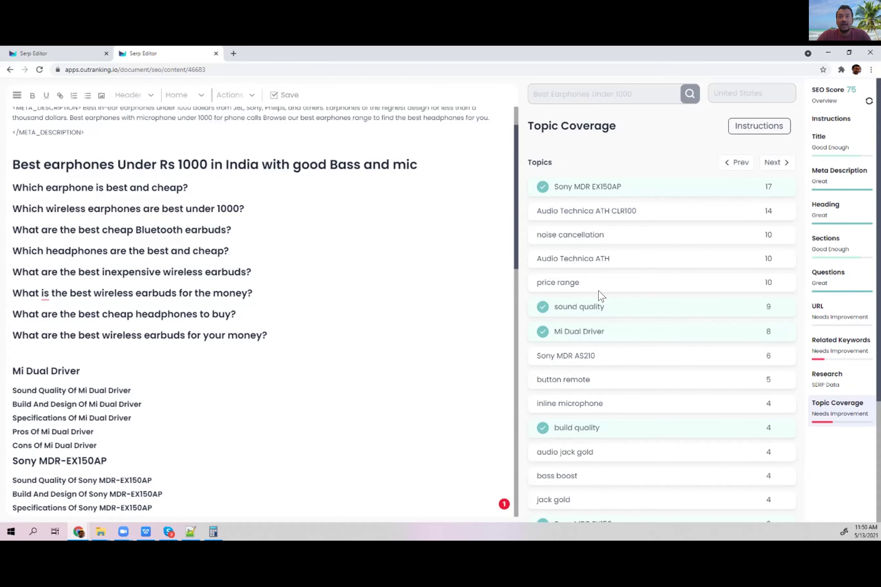
scroll(603, 294, down, 3)
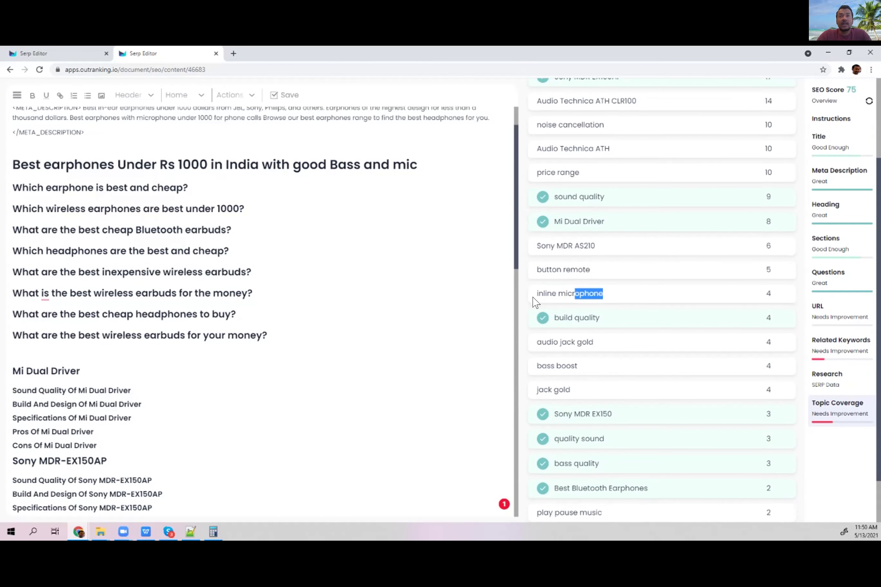
triple_click(534, 300)
scroll(778, 502, down, 2)
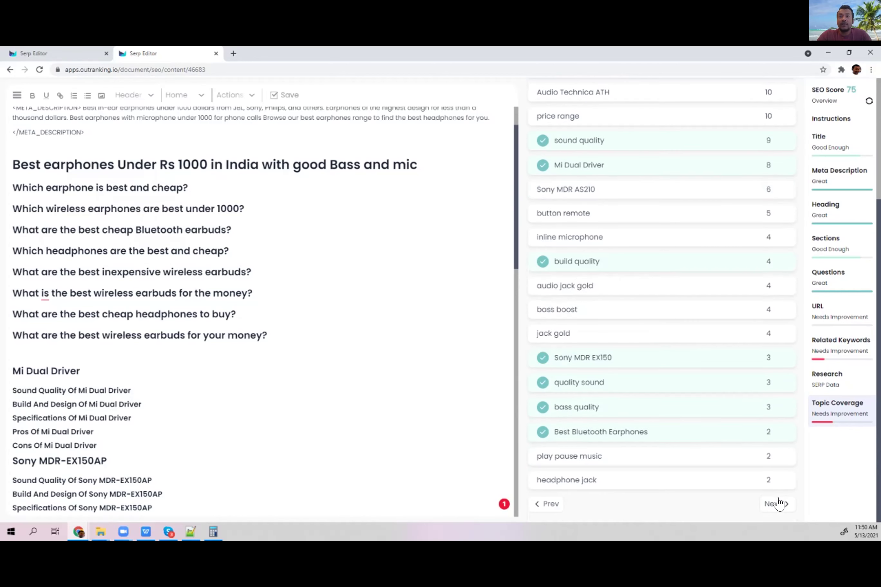
click(775, 505)
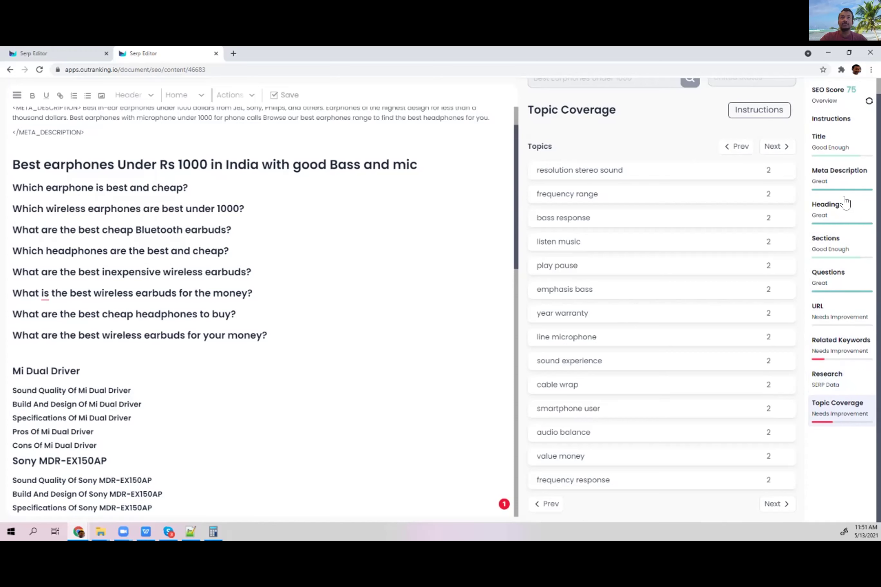
Review the SEO score overview, comparing the article's words, readability, sentences, sections, exact searches, links and images with the average and maximum.
click(822, 102)
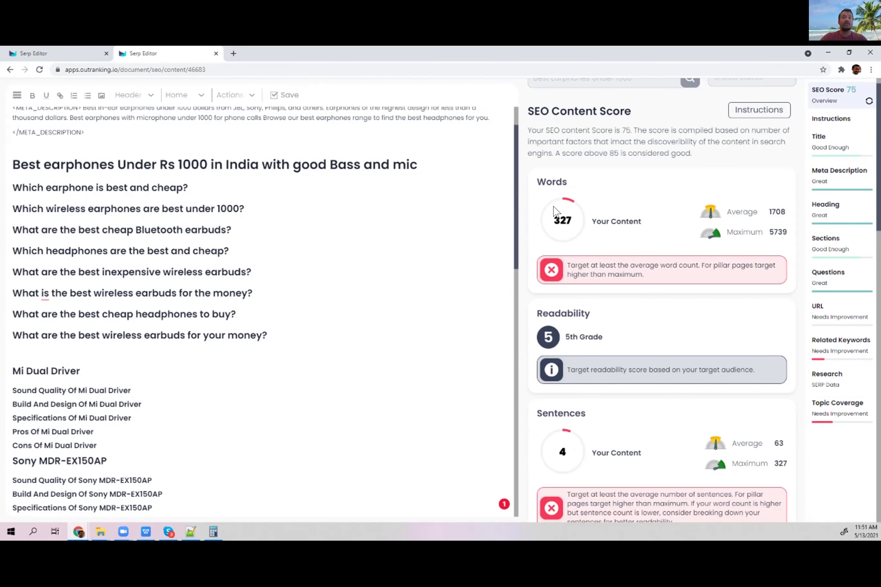
scroll(633, 309, down, 6)
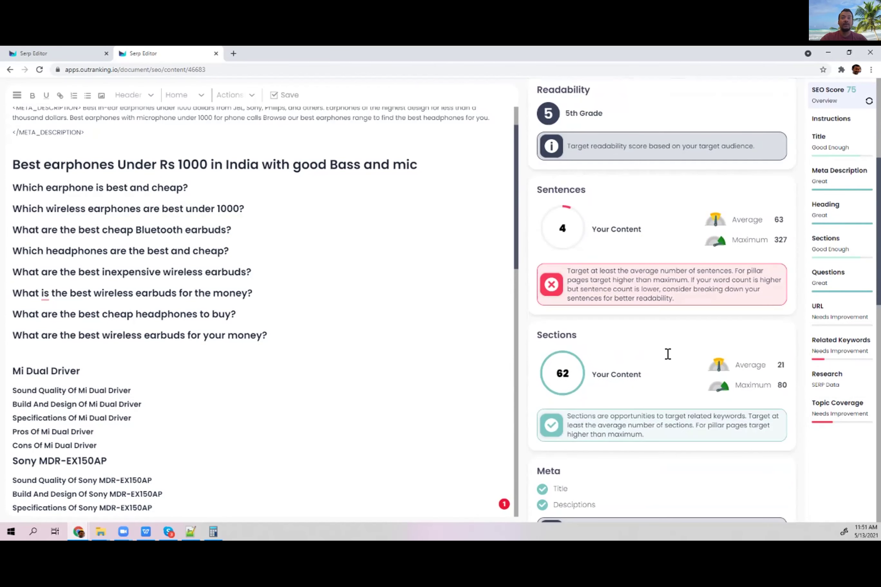
scroll(582, 341, down, 7)
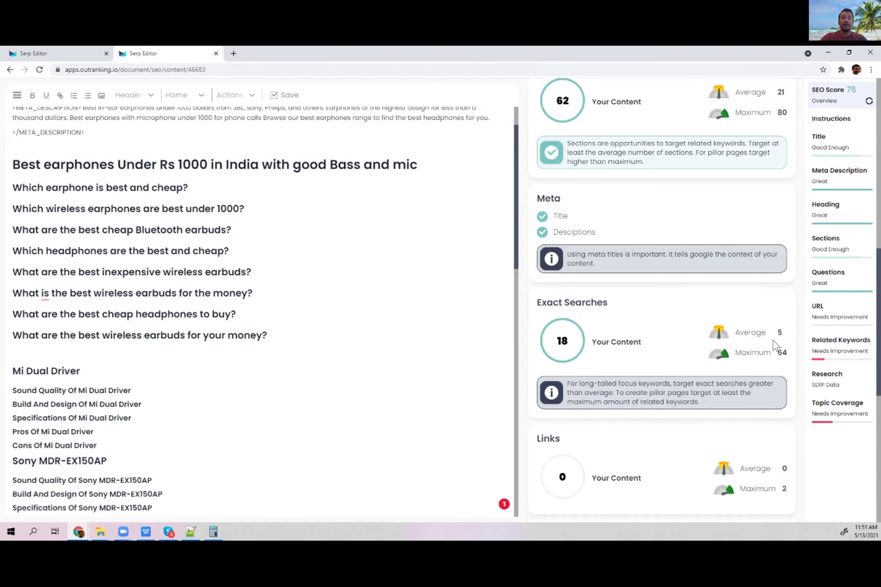
scroll(670, 322, down, 8)
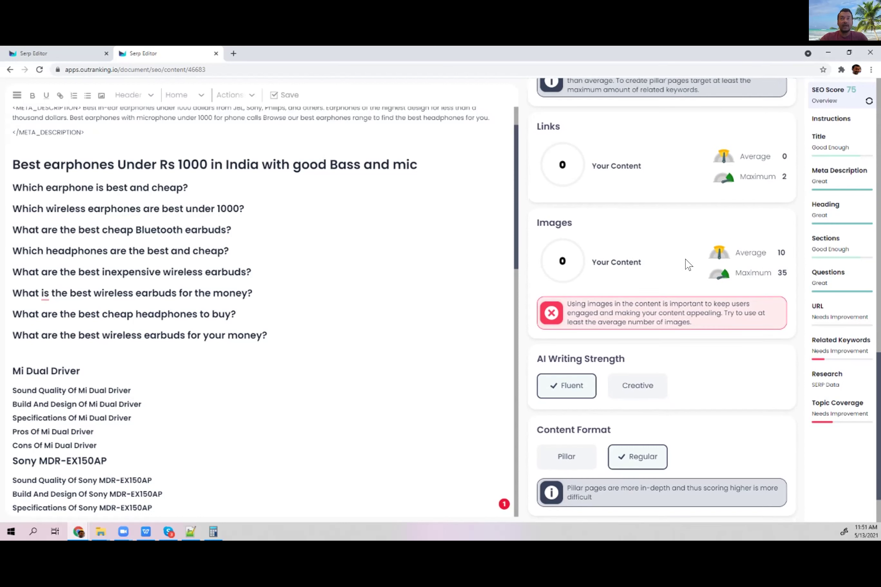
scroll(688, 266, up, 15)
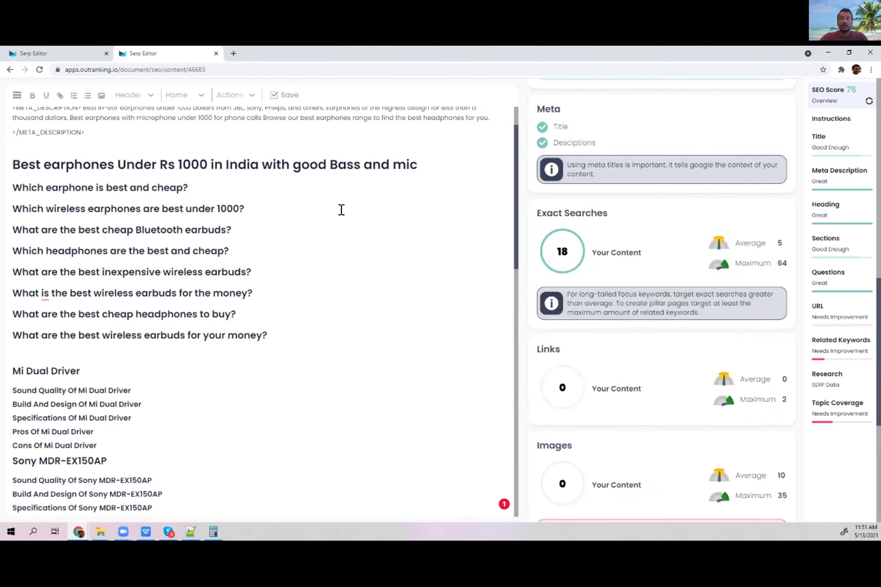